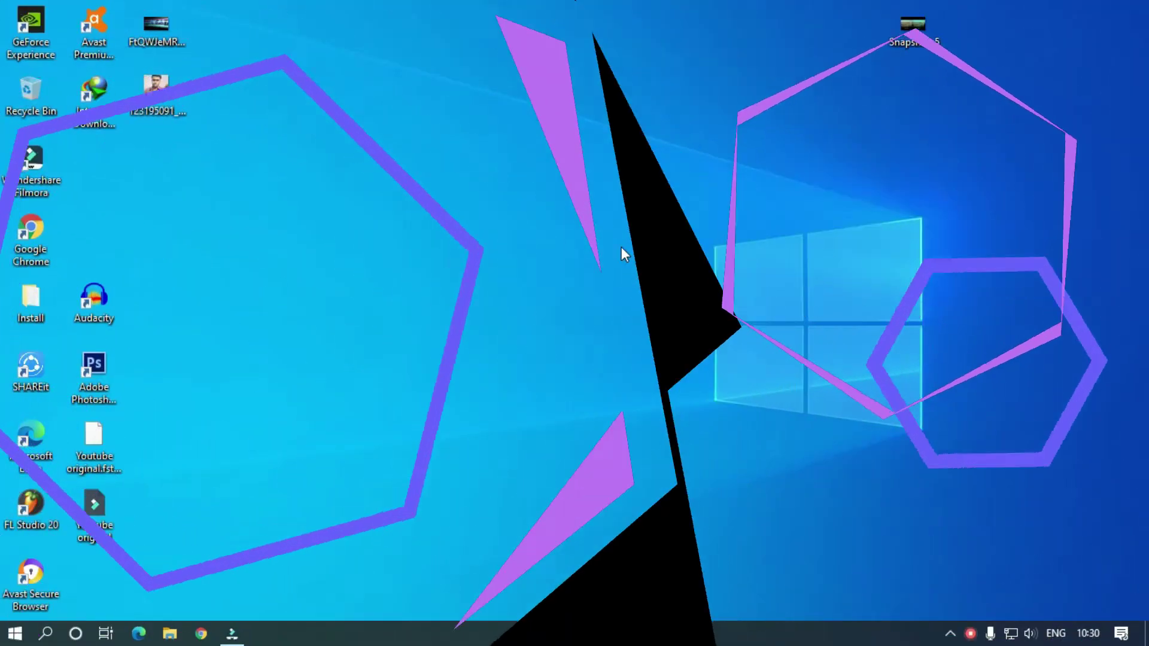
Launch Filmora and place the Default Title template at the start of the timeline.
click(234, 634)
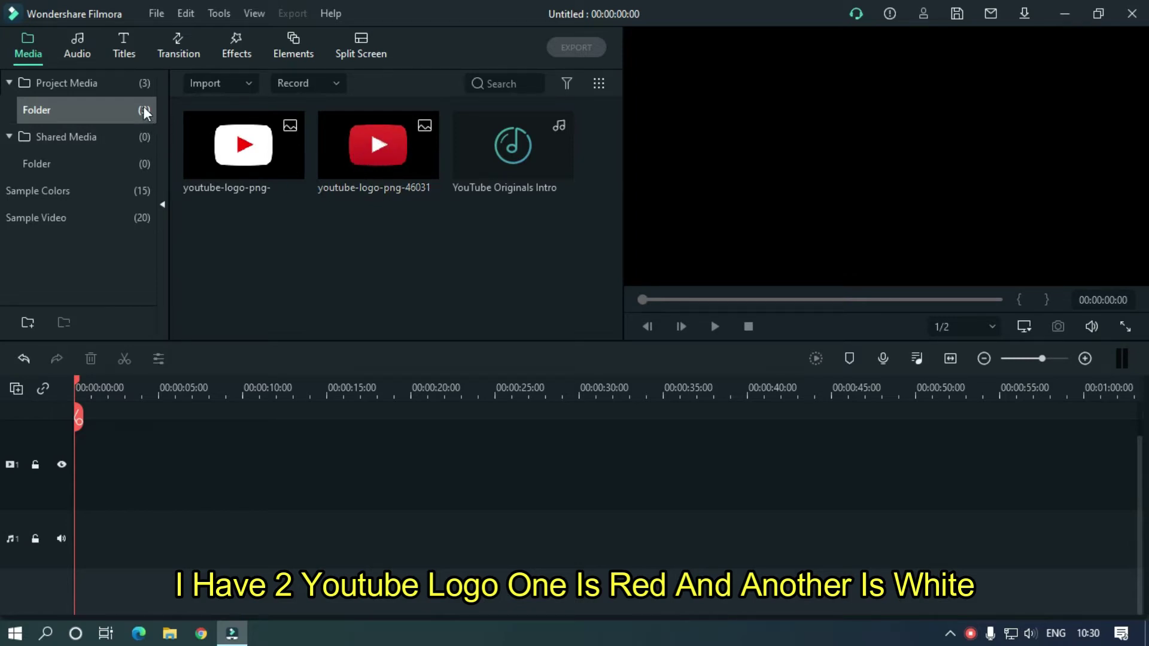
click(127, 48)
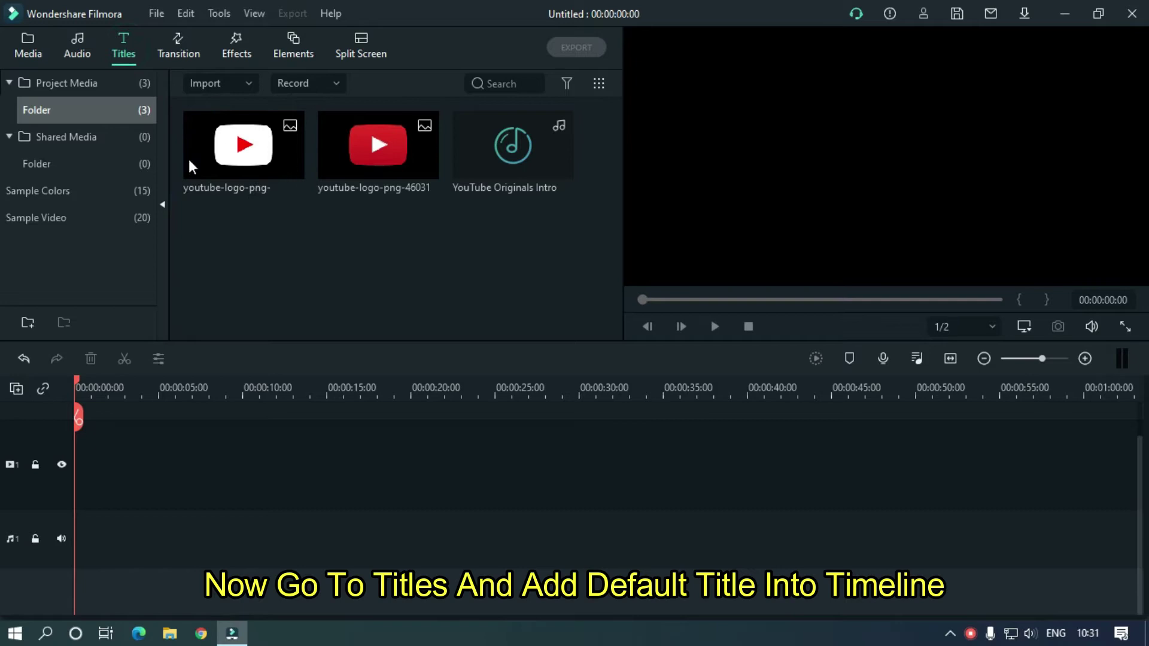
mouse_move(214, 171)
mouse_down()
mouse_move(142, 468)
mouse_move(79, 465)
mouse_up()
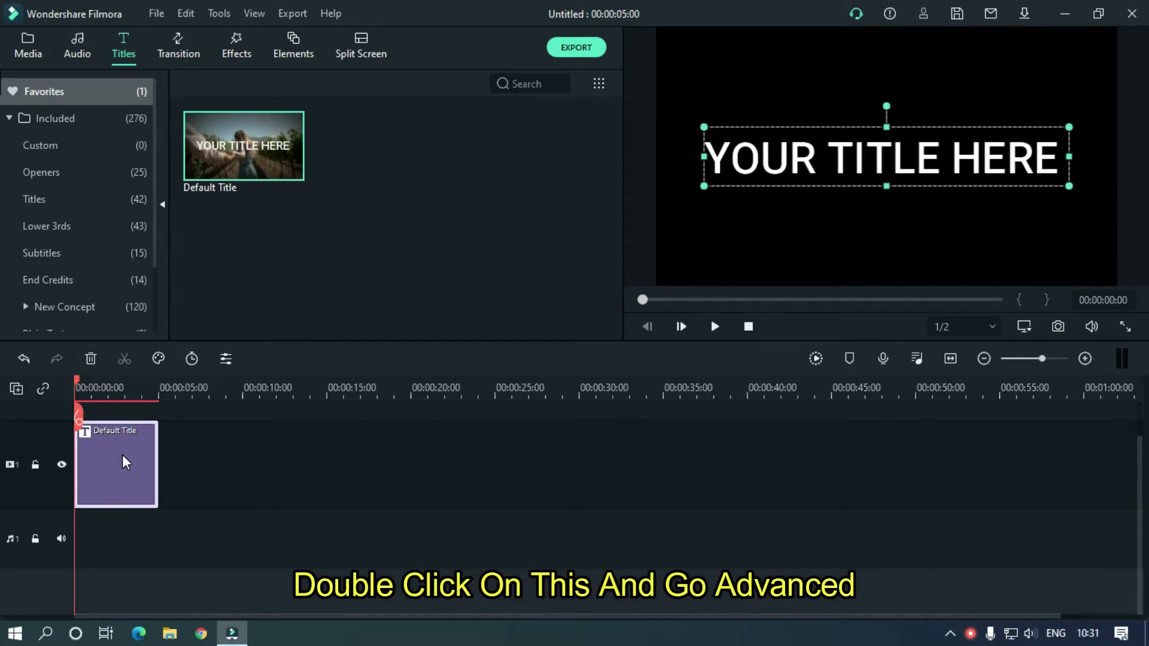
In the advanced title editor, replace the placeholder text with 'YouTube Originals'.
double_click(122, 455)
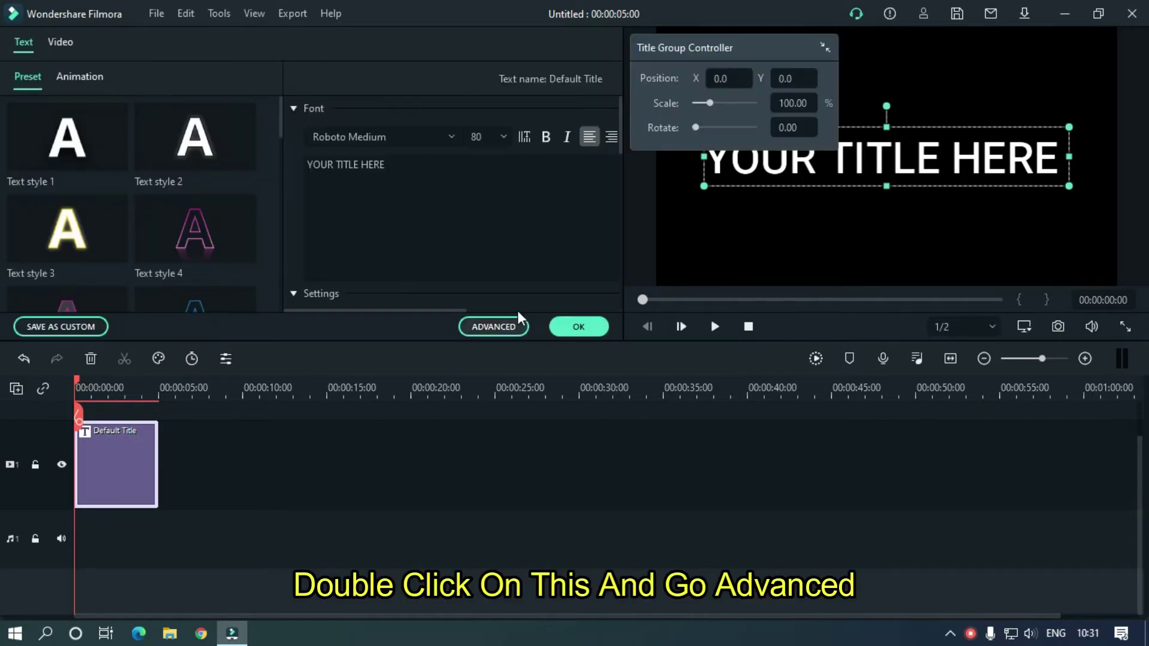
click(512, 325)
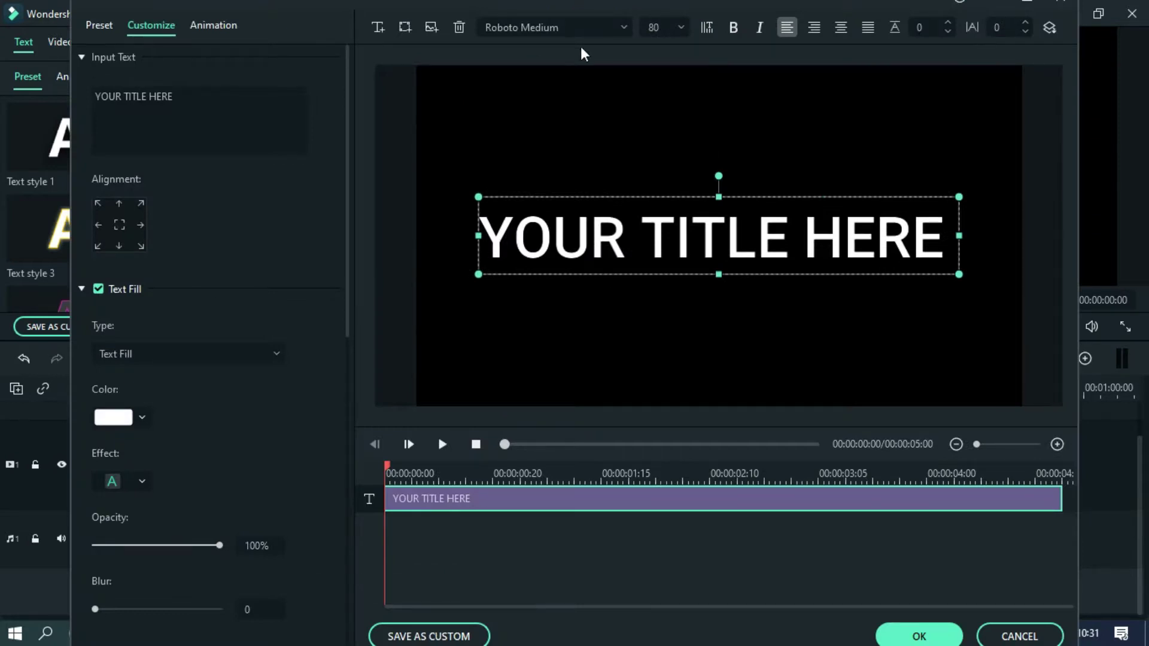
drag(245, 110, 113, 97)
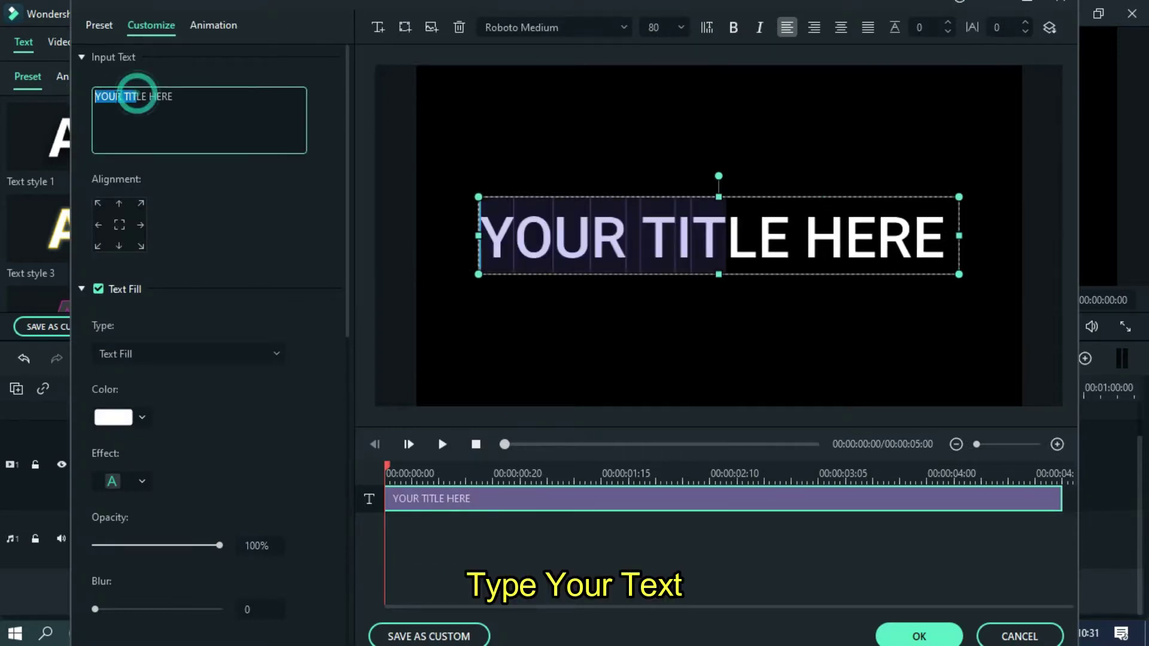
text(YouTube Orig)
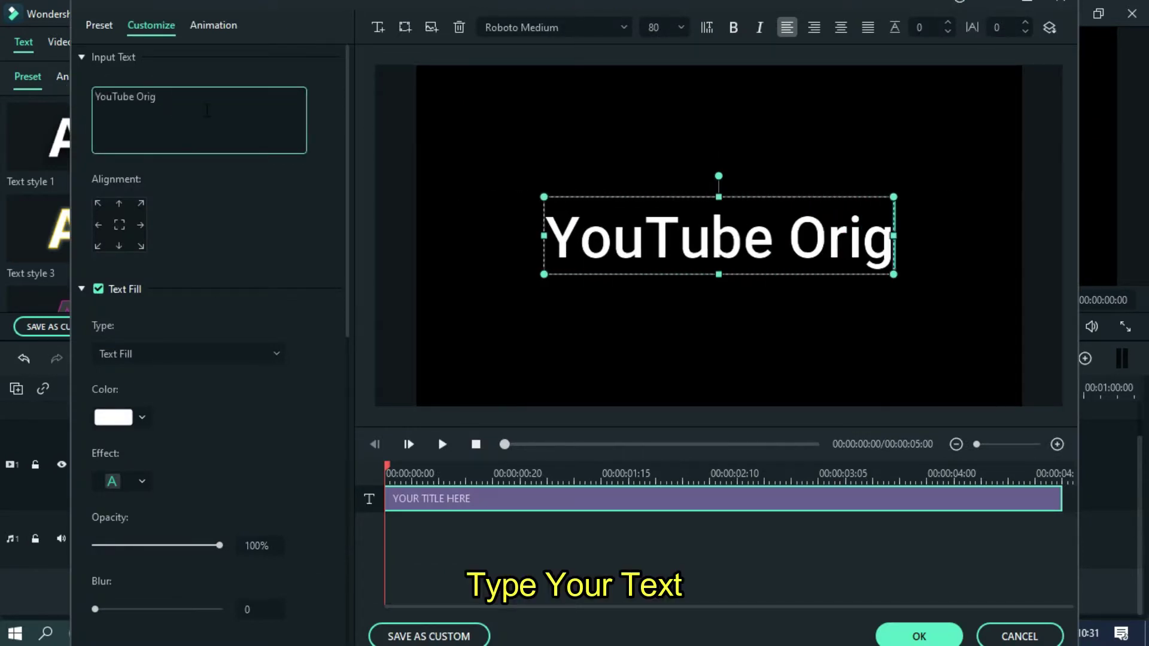
text(inals)
Set the title font to Alternate Gothic No2 D.
click(575, 27)
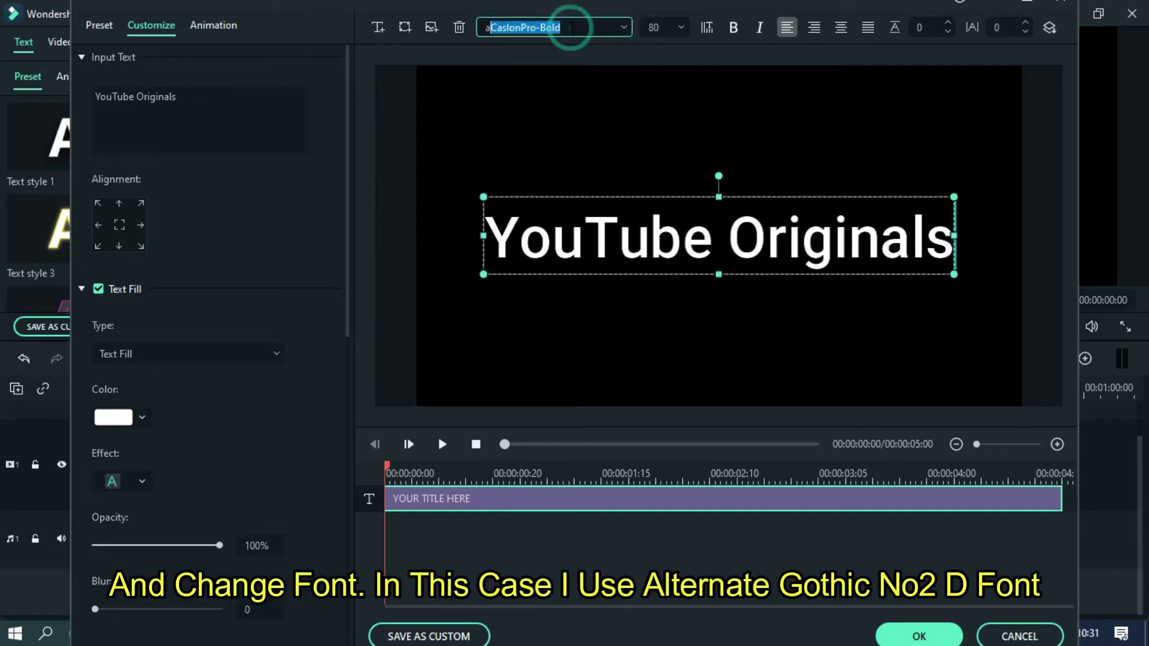
text(adm)
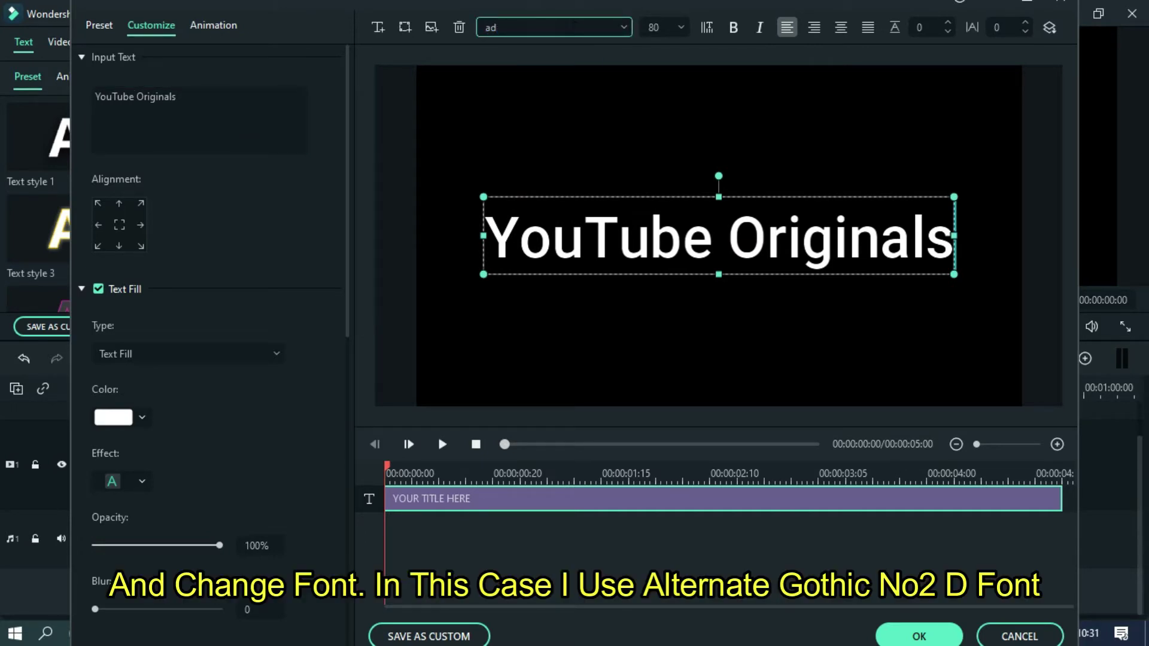
click(573, 27)
drag(796, 240, 797, 69)
click(538, 60)
click(624, 27)
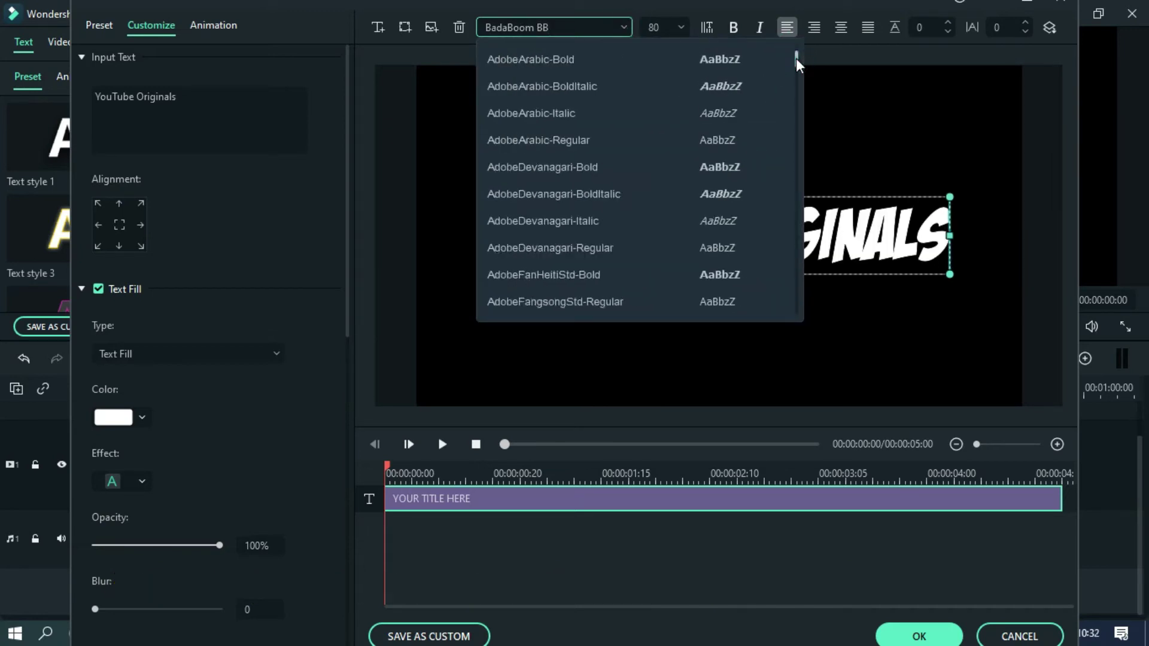
click(598, 248)
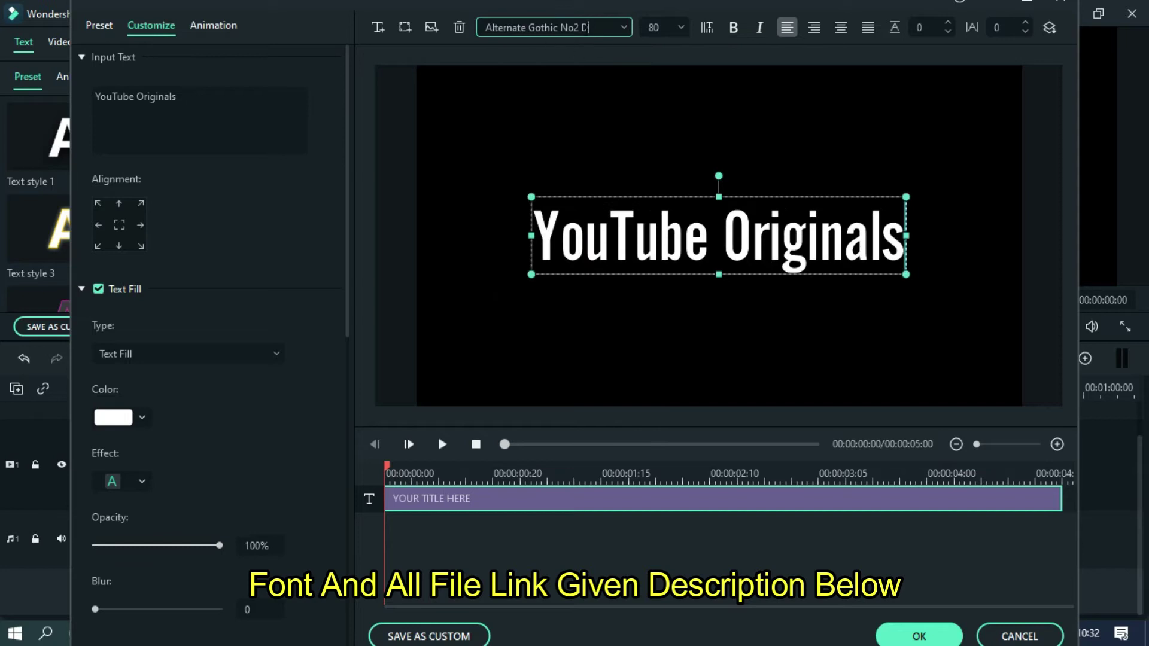
click(589, 26)
drag(598, 27, 493, 27)
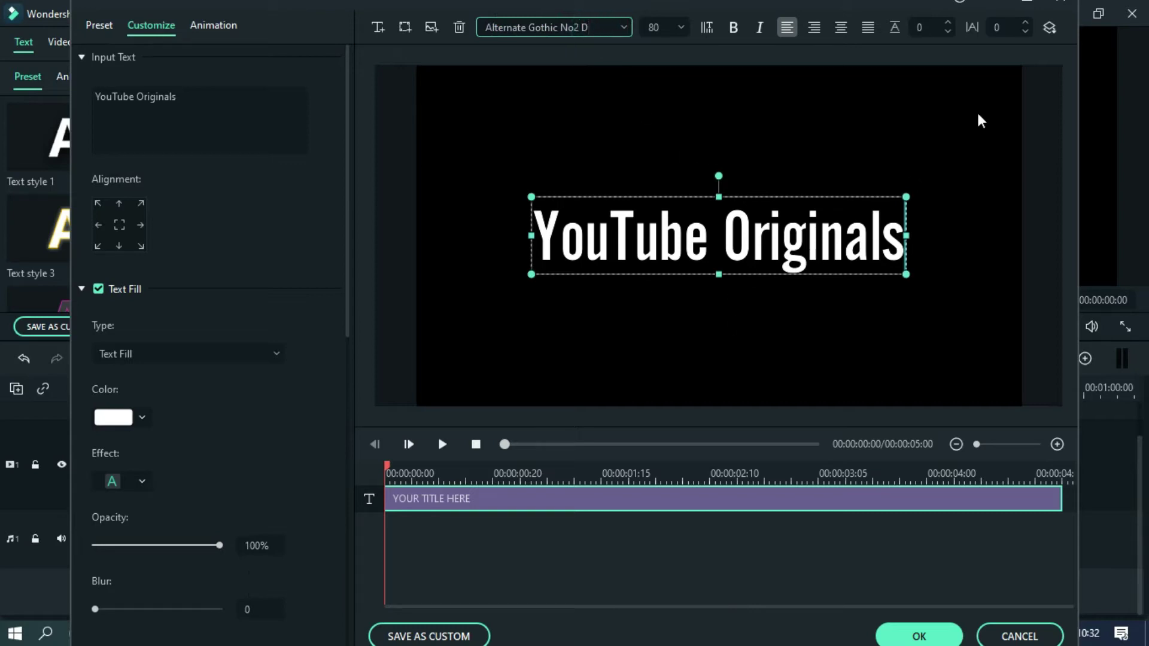
Tighten the title's letter spacing to -8.
click(928, 29)
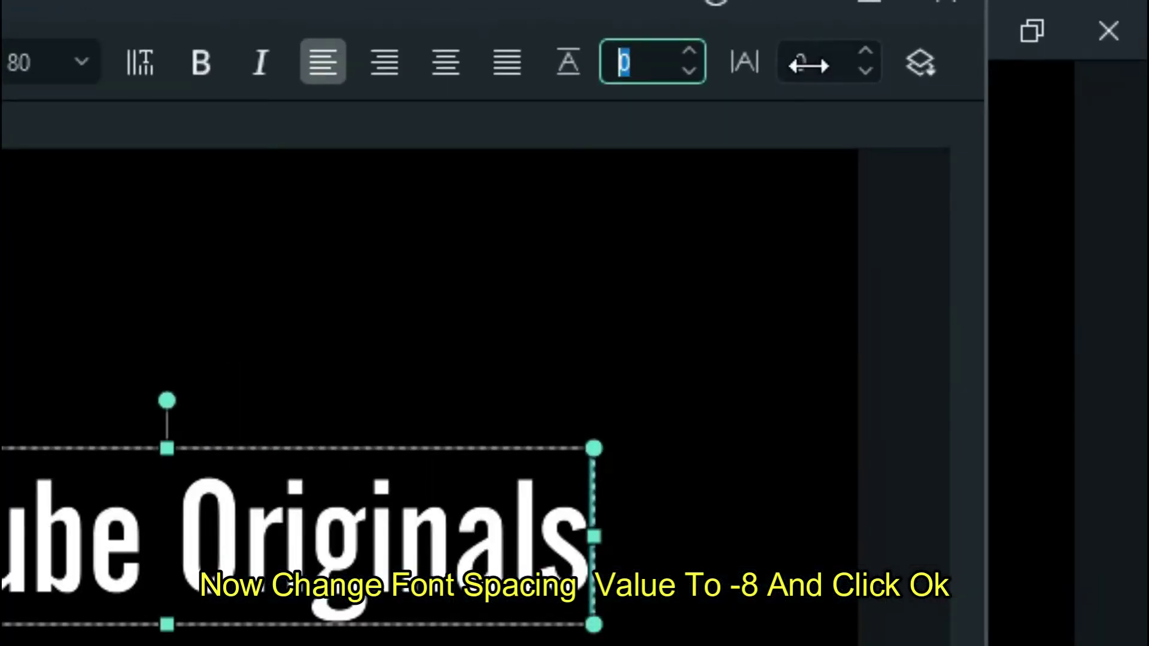
click(948, 36)
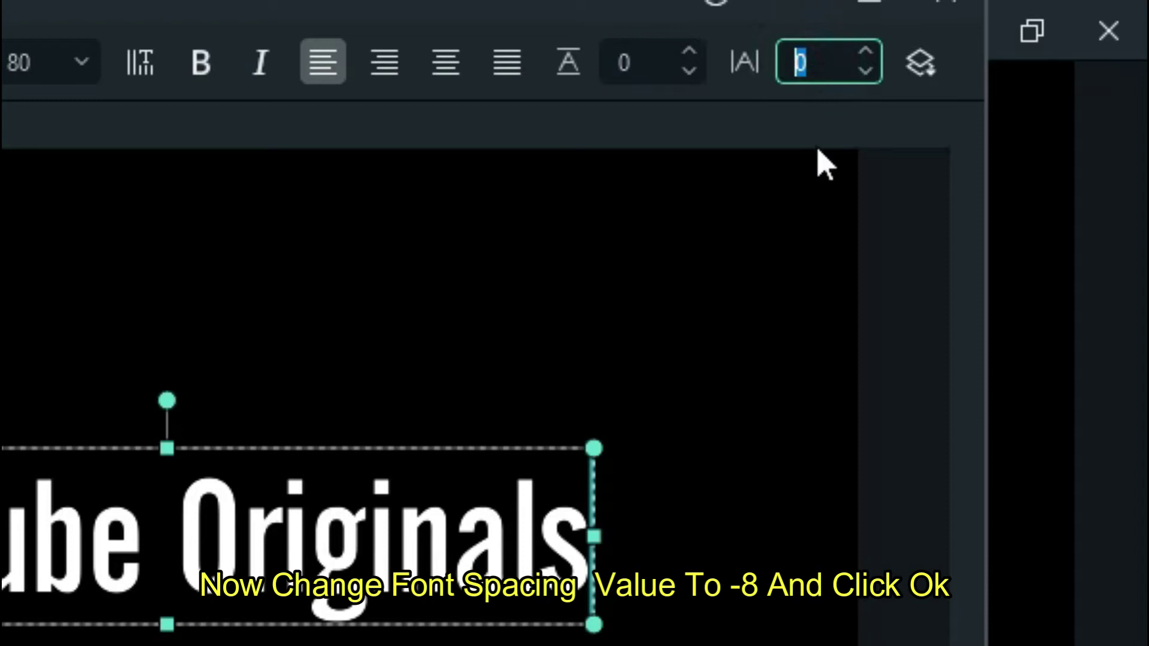
text(-5)
key(Return)
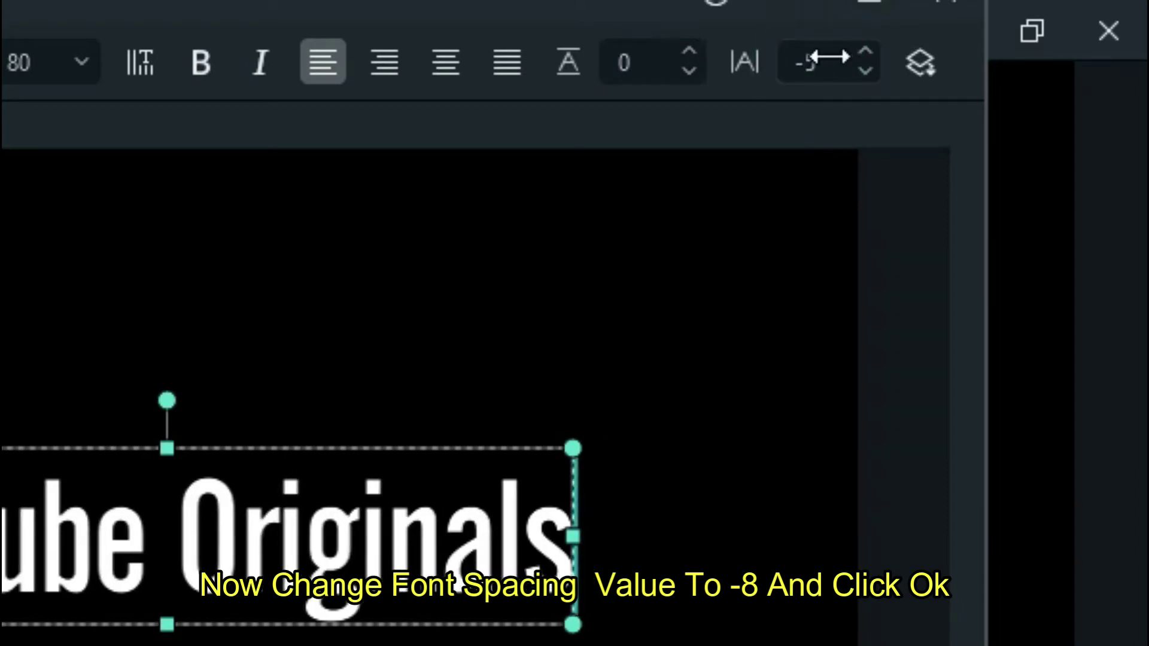
click(828, 56)
text(-8)
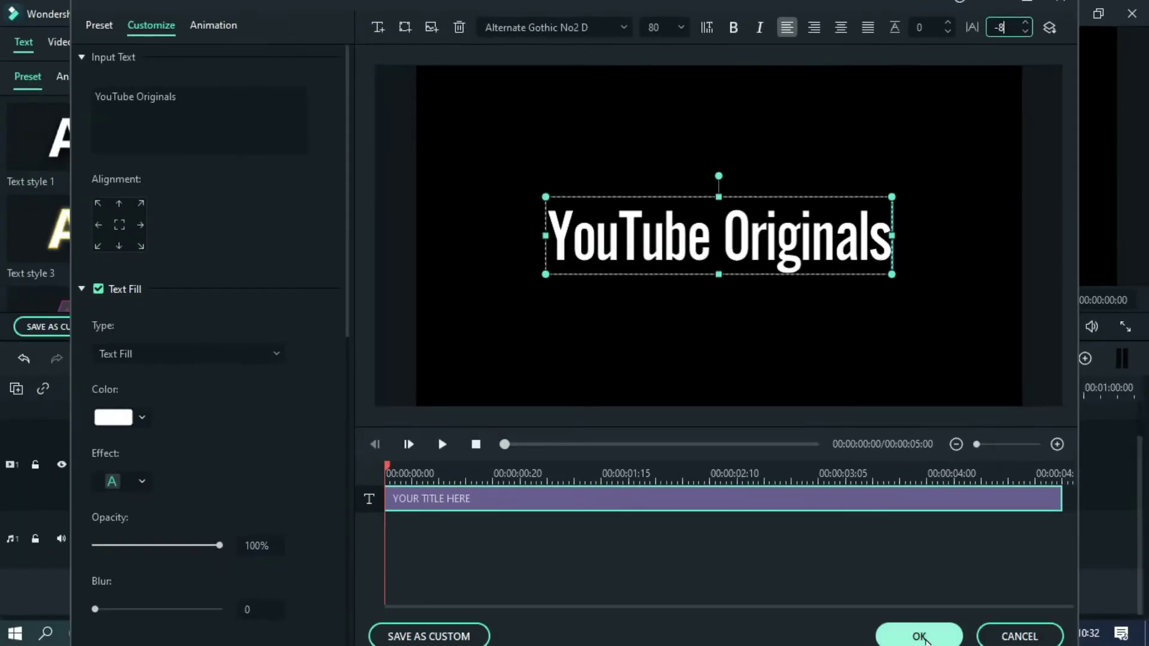
Apply the title edits and clear overlays and the editing frame from the preview.
click(925, 638)
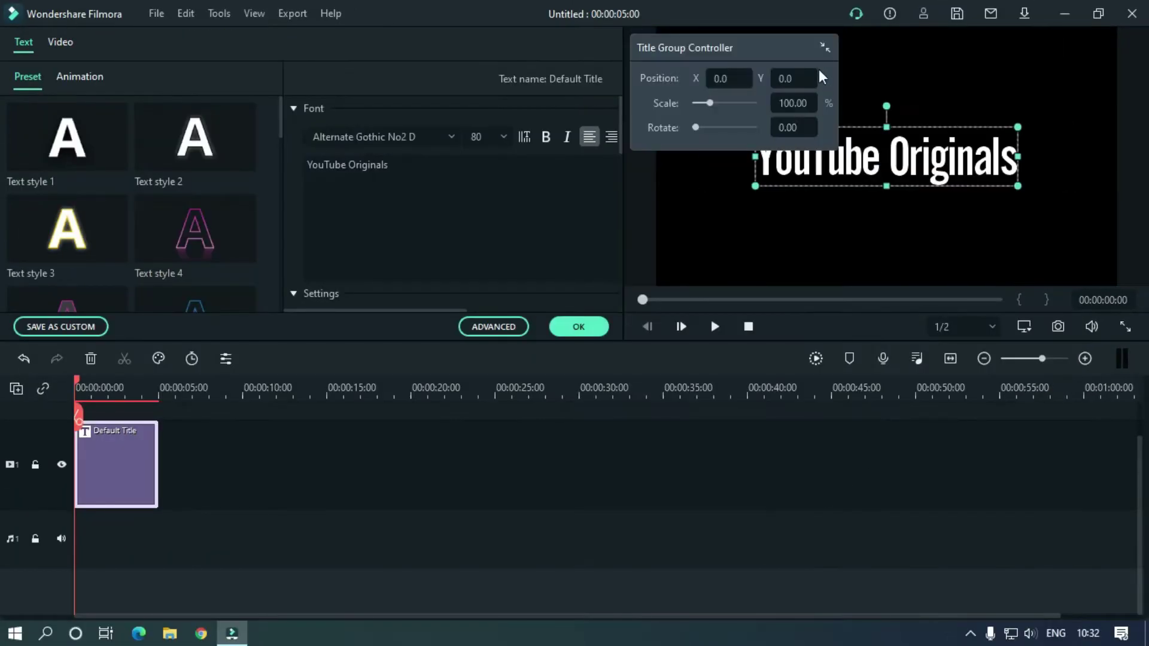
click(820, 50)
drag(717, 53, 723, 23)
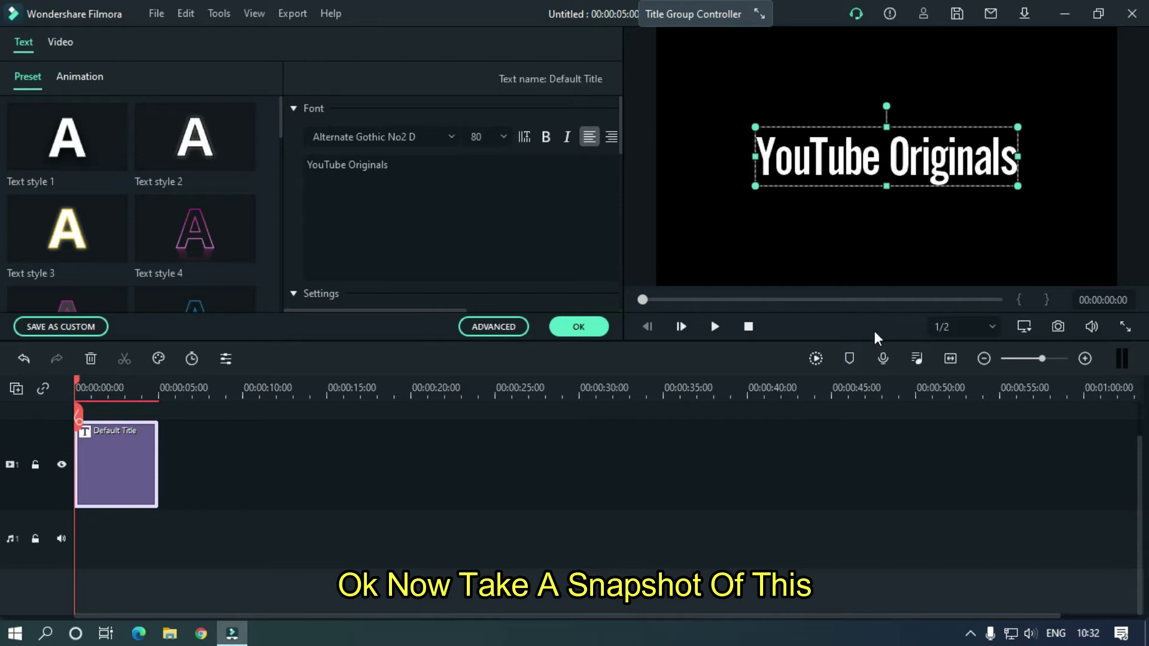
click(808, 479)
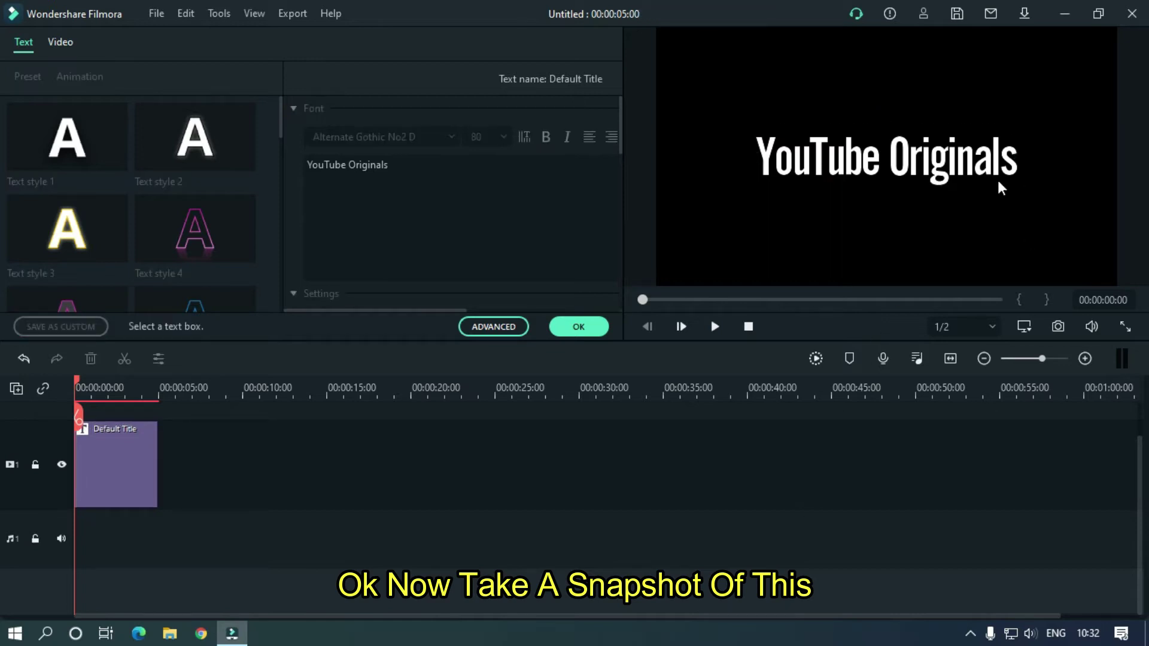
Snapshot the white title at about 2 seconds into the media library.
click(117, 390)
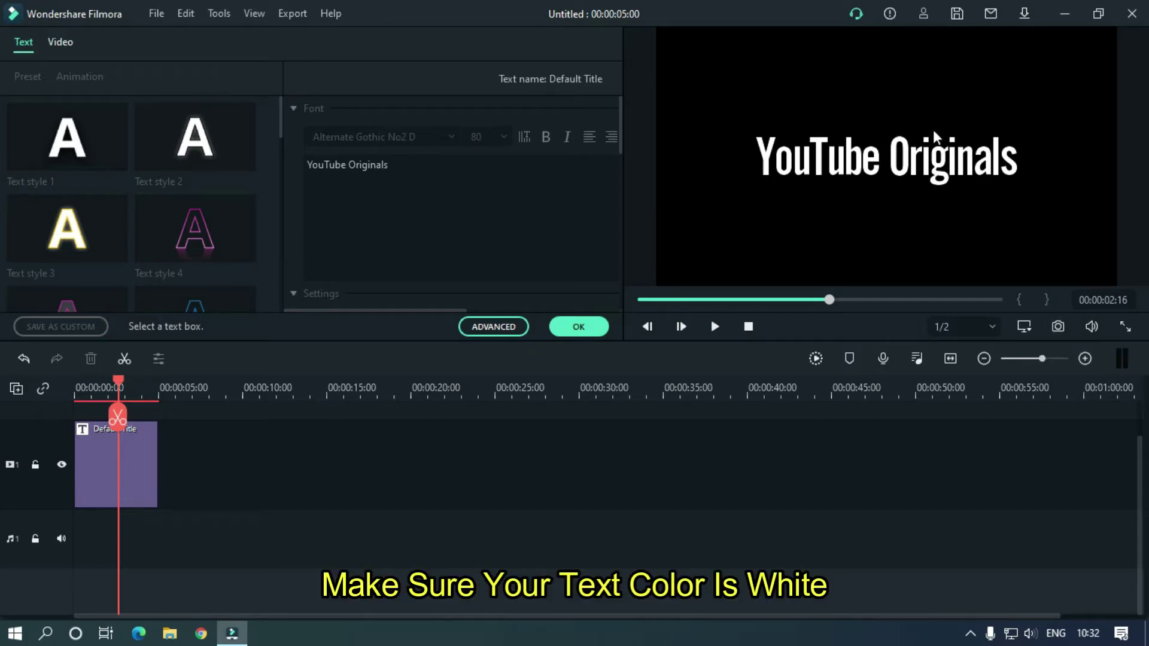
click(1061, 333)
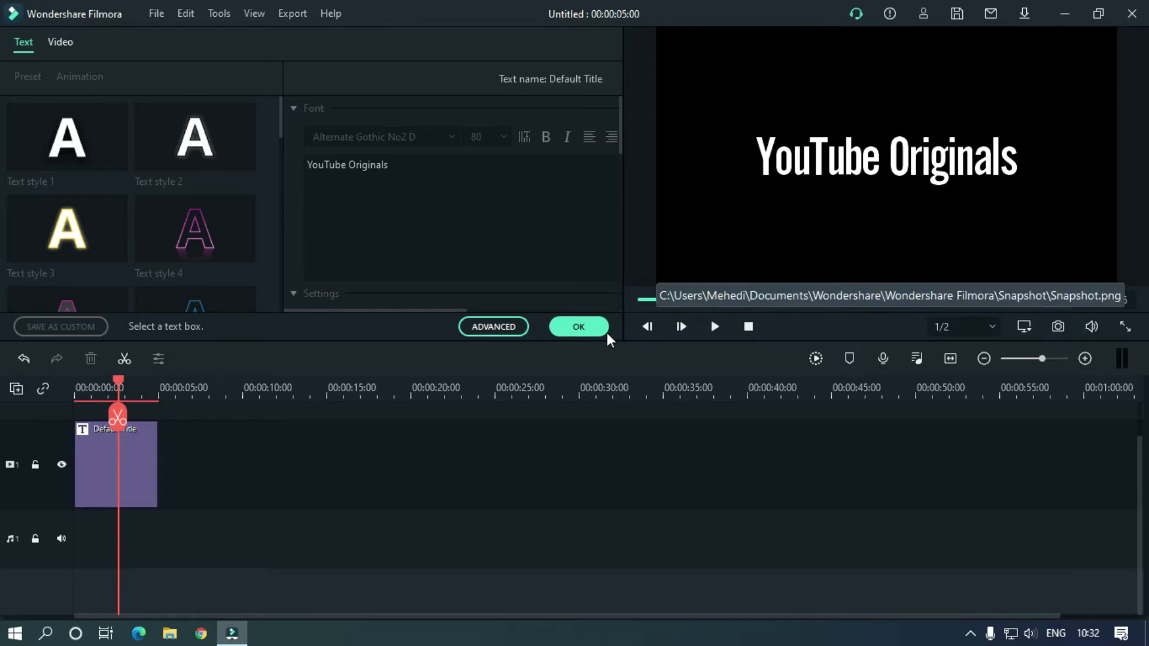
click(590, 332)
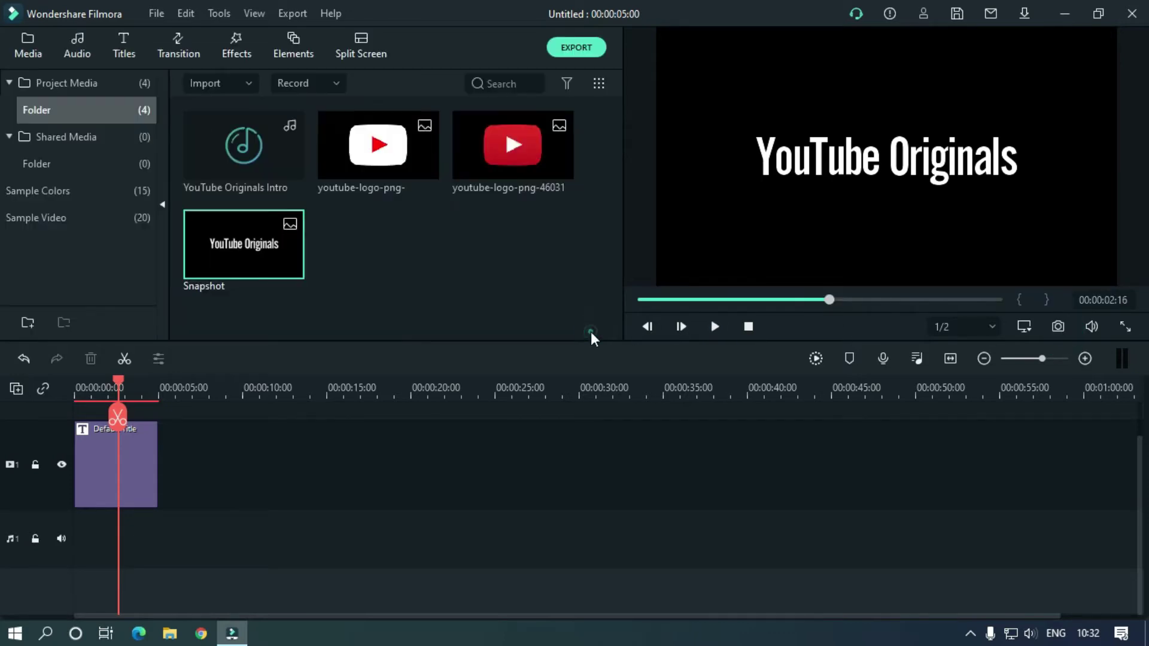
Change the title text colour to black.
double_click(106, 464)
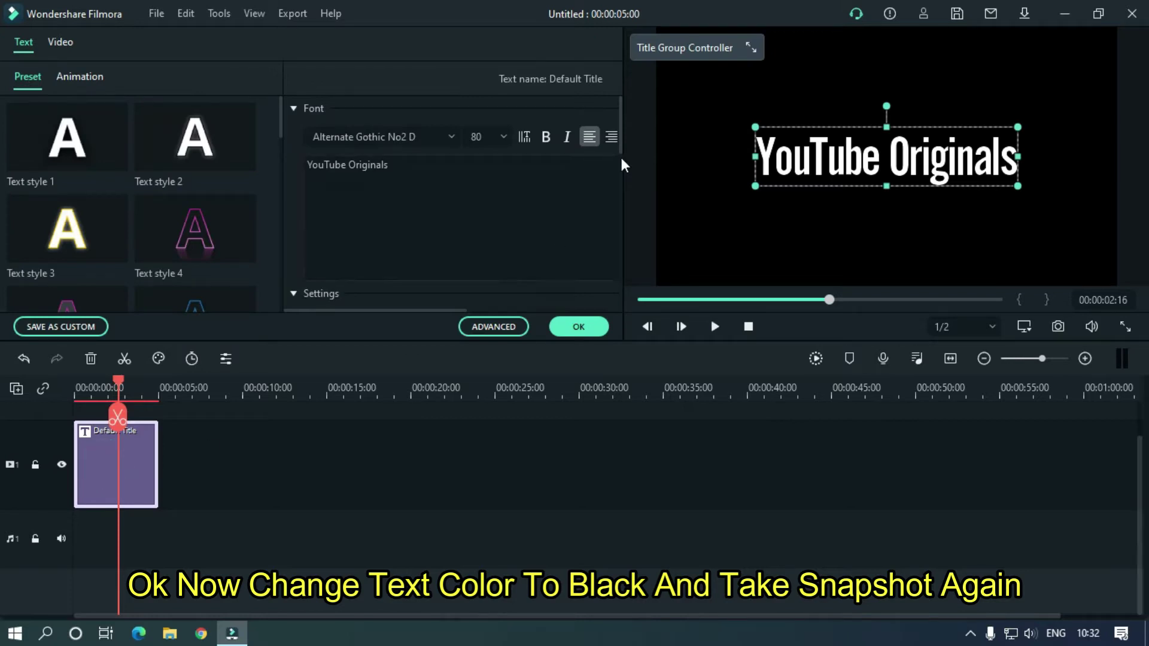
drag(620, 113, 621, 167)
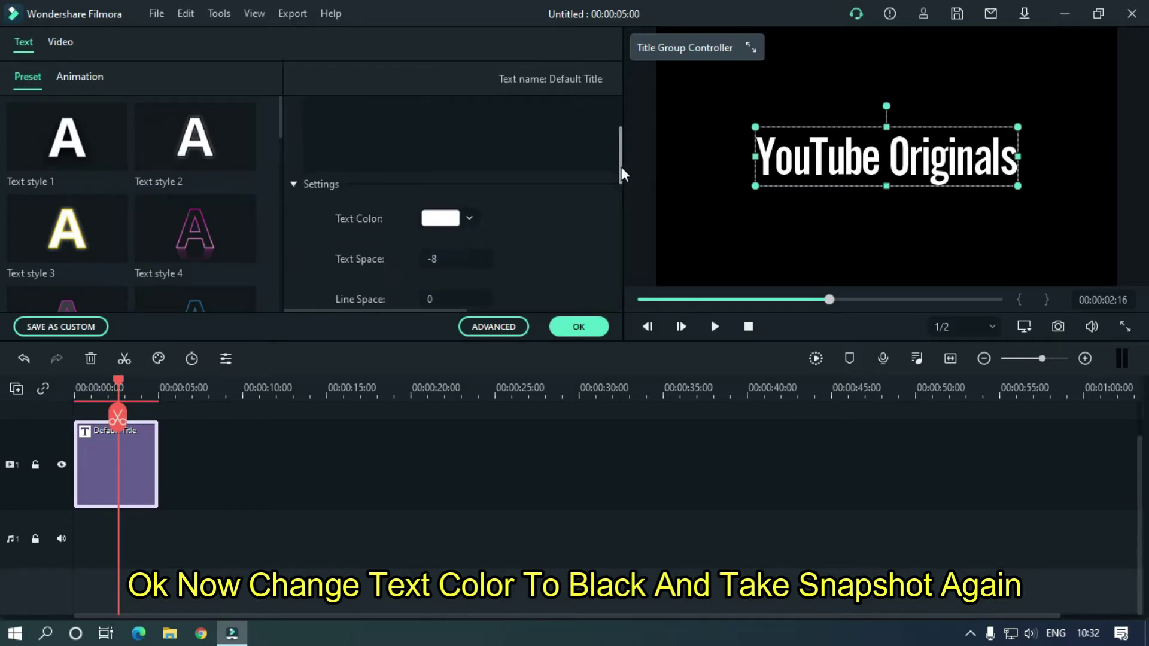
click(465, 206)
click(431, 303)
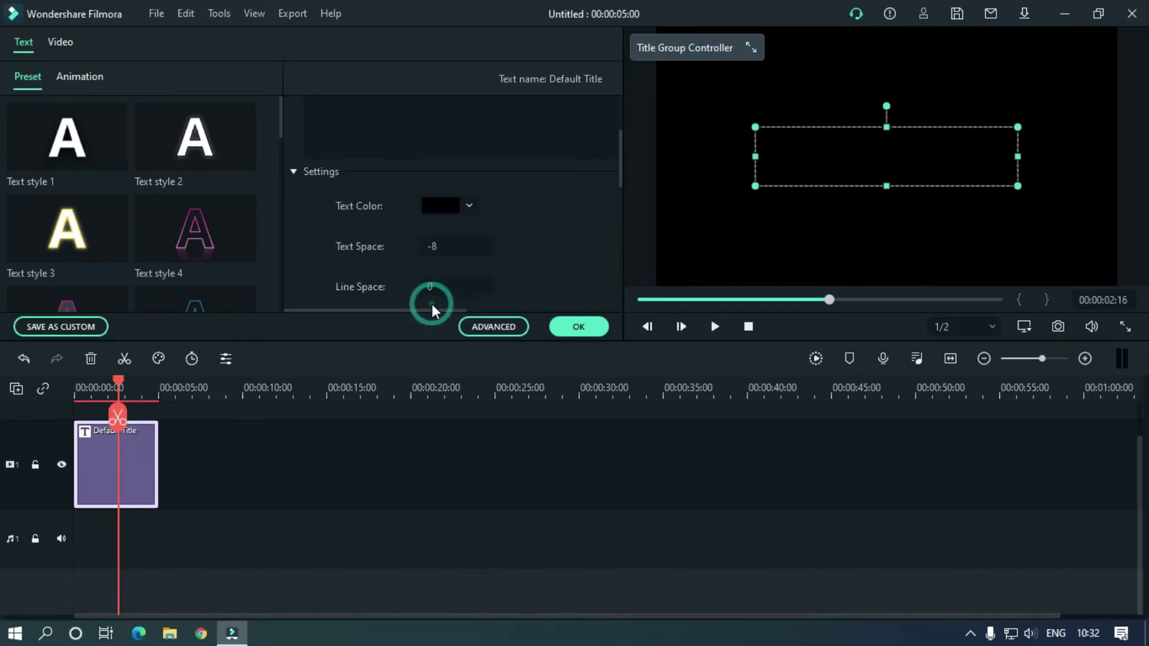
click(575, 327)
Snapshot the black-text title at about three seconds as Snapshot_1.
click(198, 394)
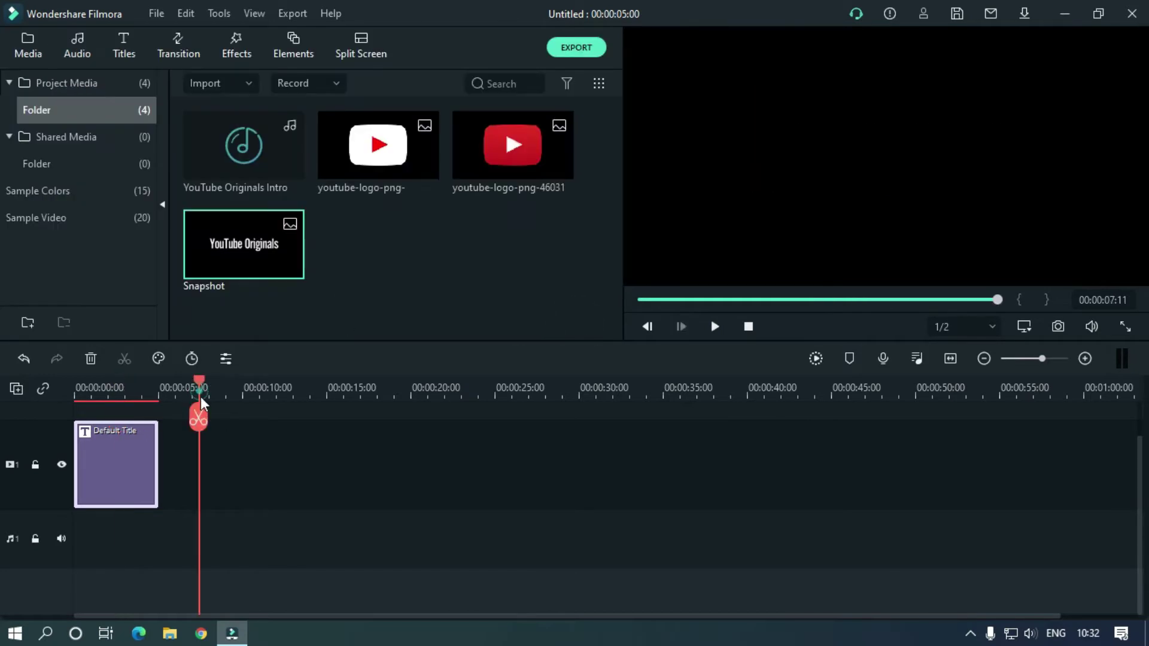
click(129, 394)
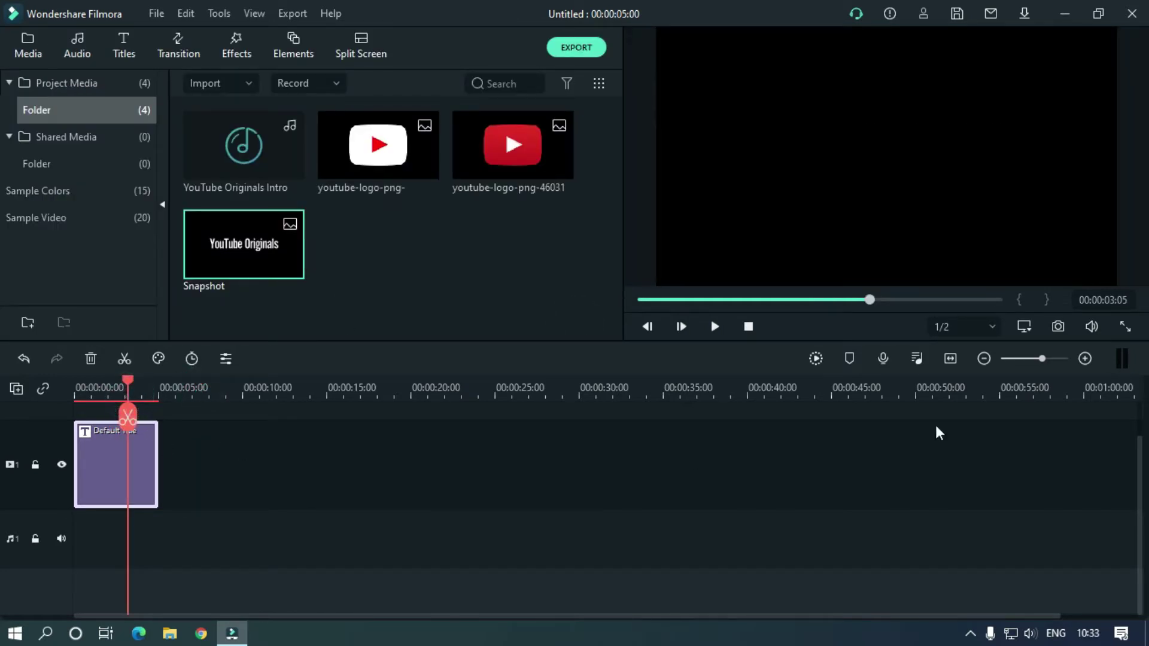
click(1058, 327)
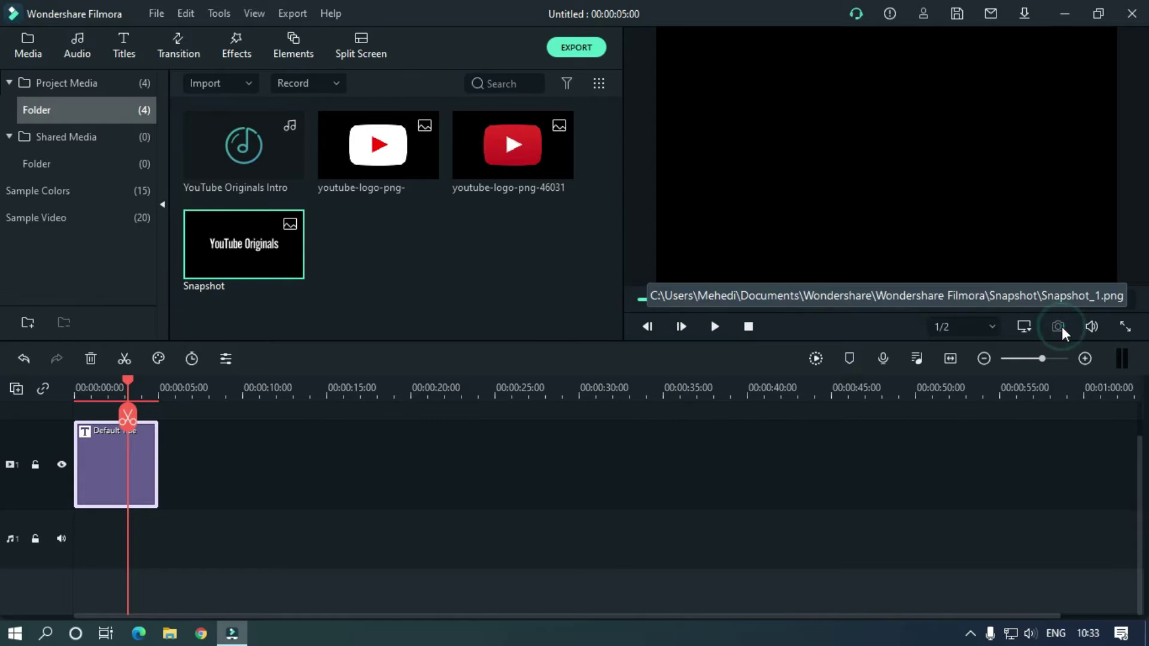
click(461, 305)
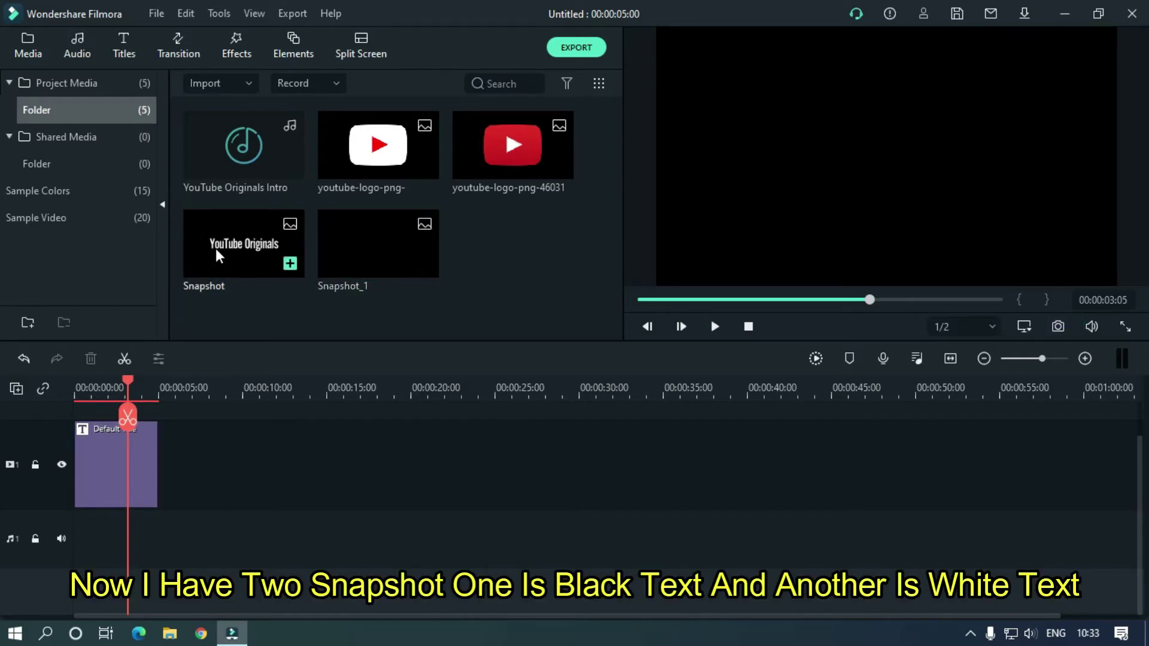
Delete the title clip, put YouTube Originals Intro music at 0:00, and zoom to fit.
click(128, 466)
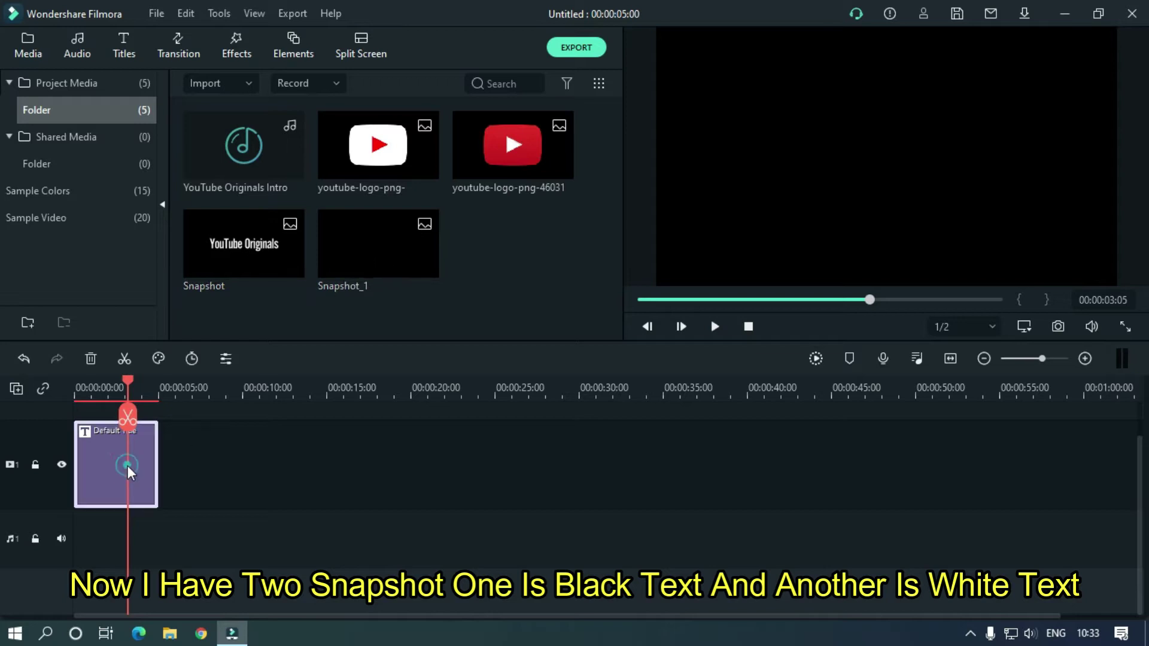
key(Delete)
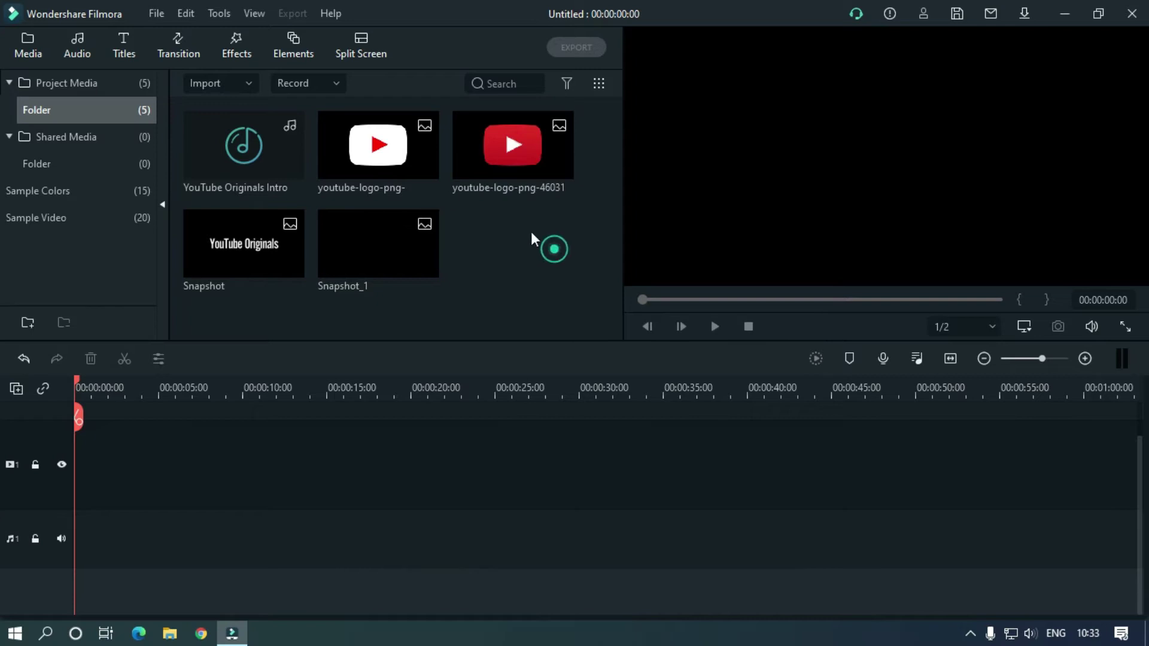
mouse_move(242, 146)
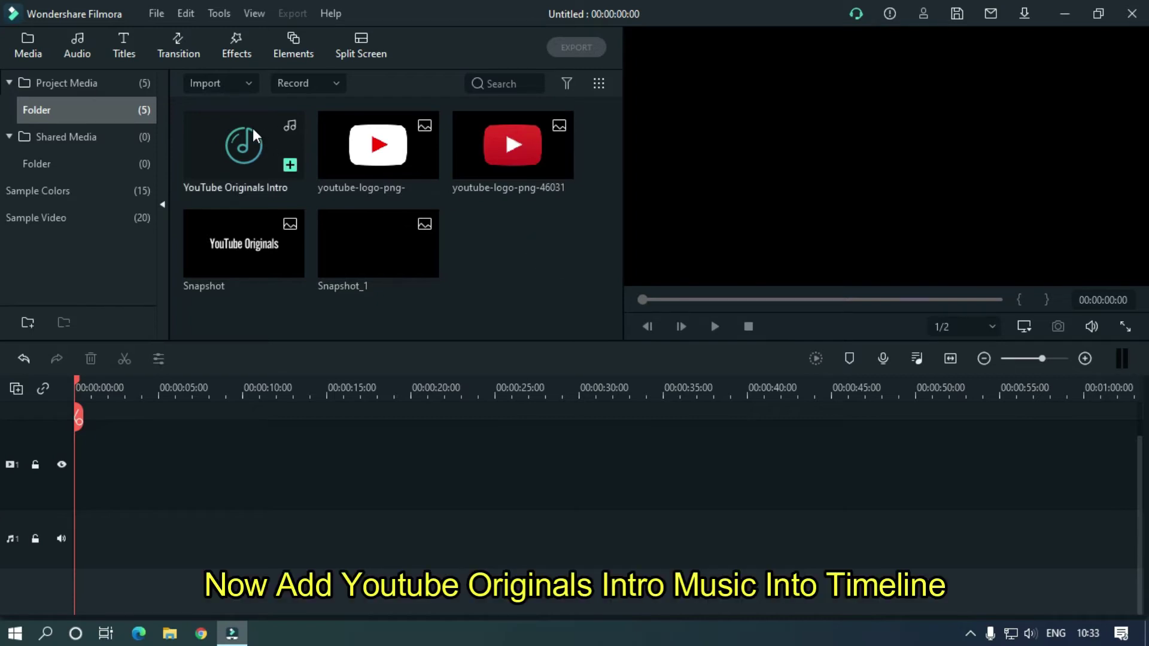
drag(252, 128, 71, 519)
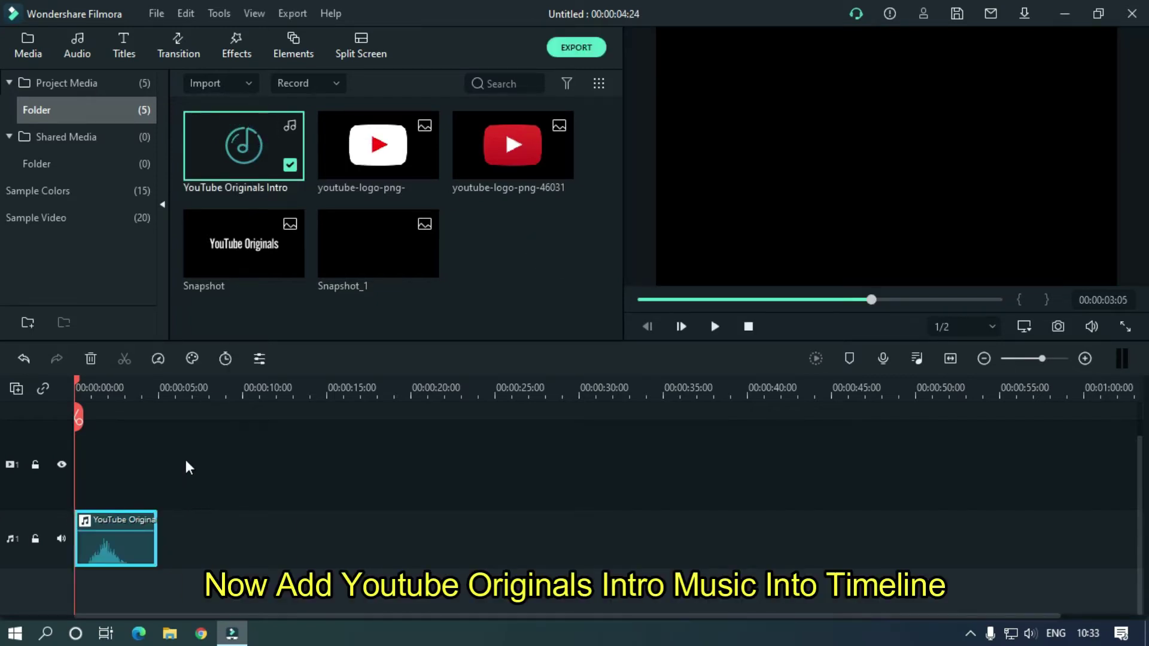
click(950, 358)
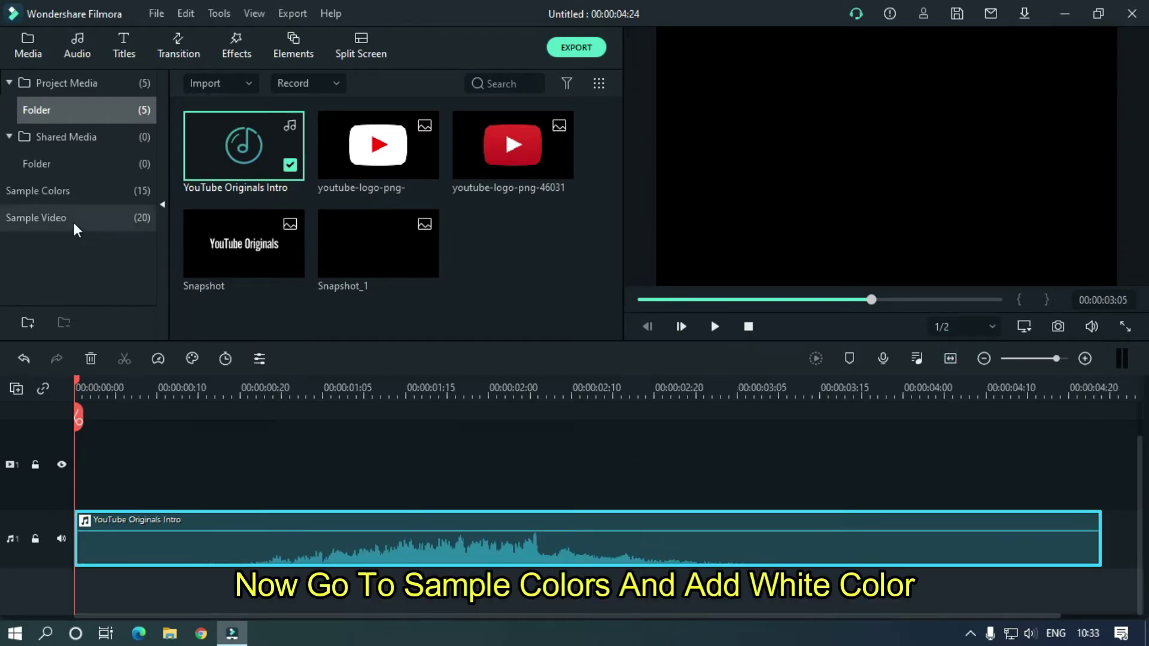
Add a White sample colour clip as the background on video track 1.
click(81, 194)
mouse_move(378, 244)
mouse_down()
mouse_move(112, 472)
mouse_move(349, 153)
mouse_move(1108, 449)
mouse_up()
scroll(1141, 485, up, 2)
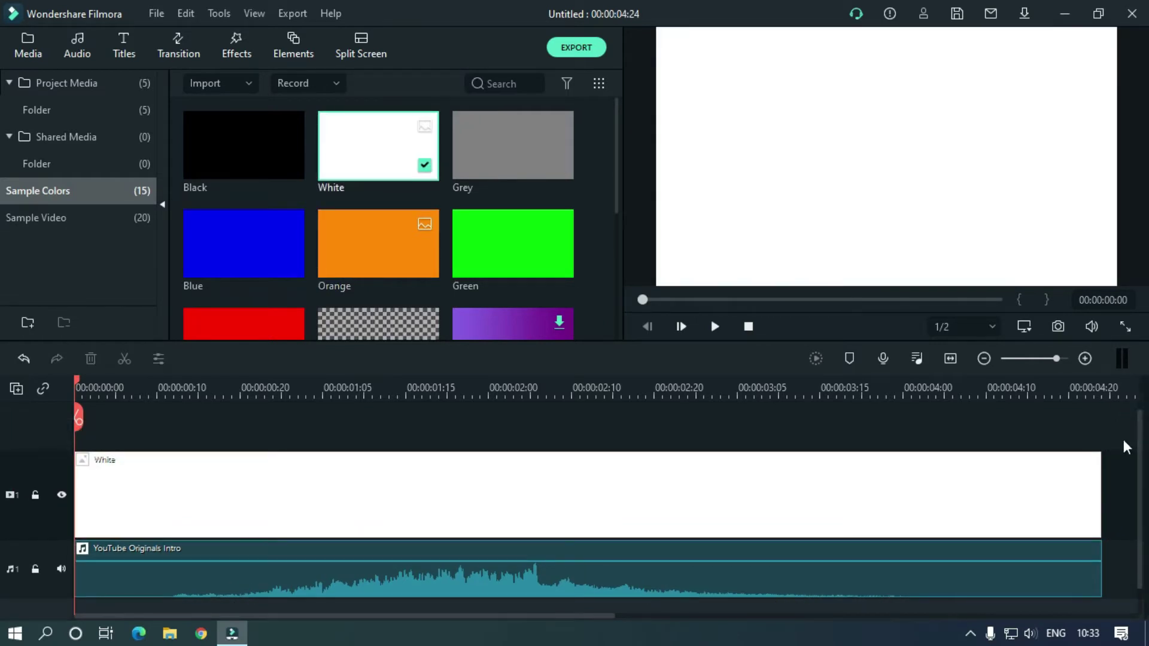
Stack Snapshot_1 and the red logo on tracks 2 and 3, trimmed to 00:00:04:24.
click(33, 45)
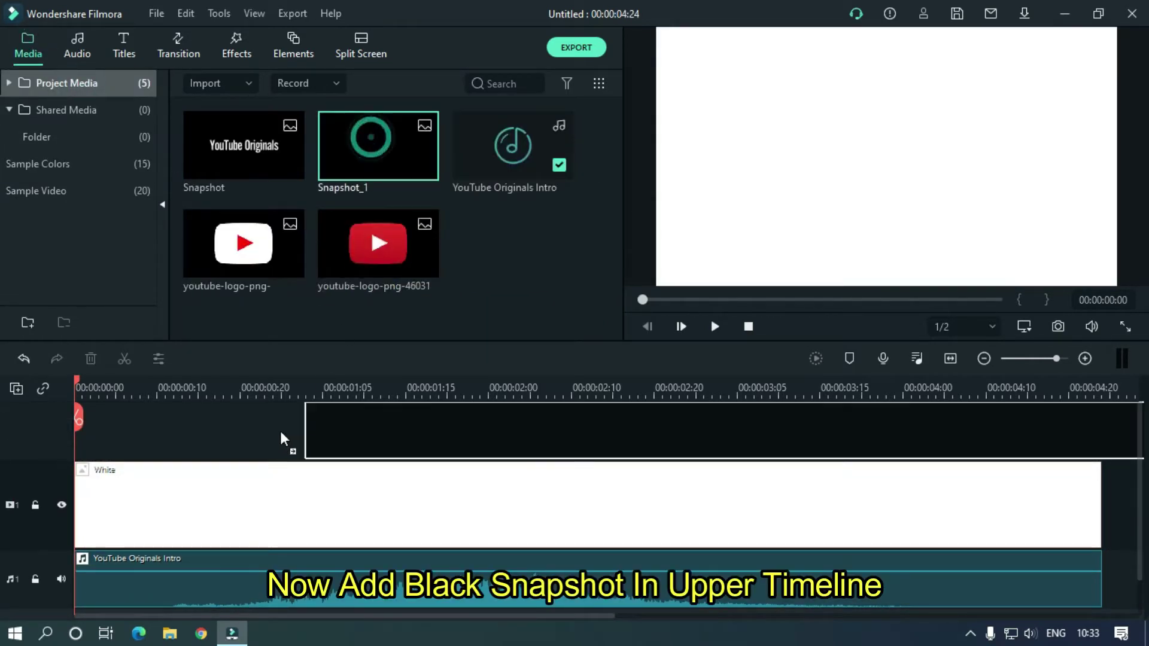
drag(375, 147, 74, 436)
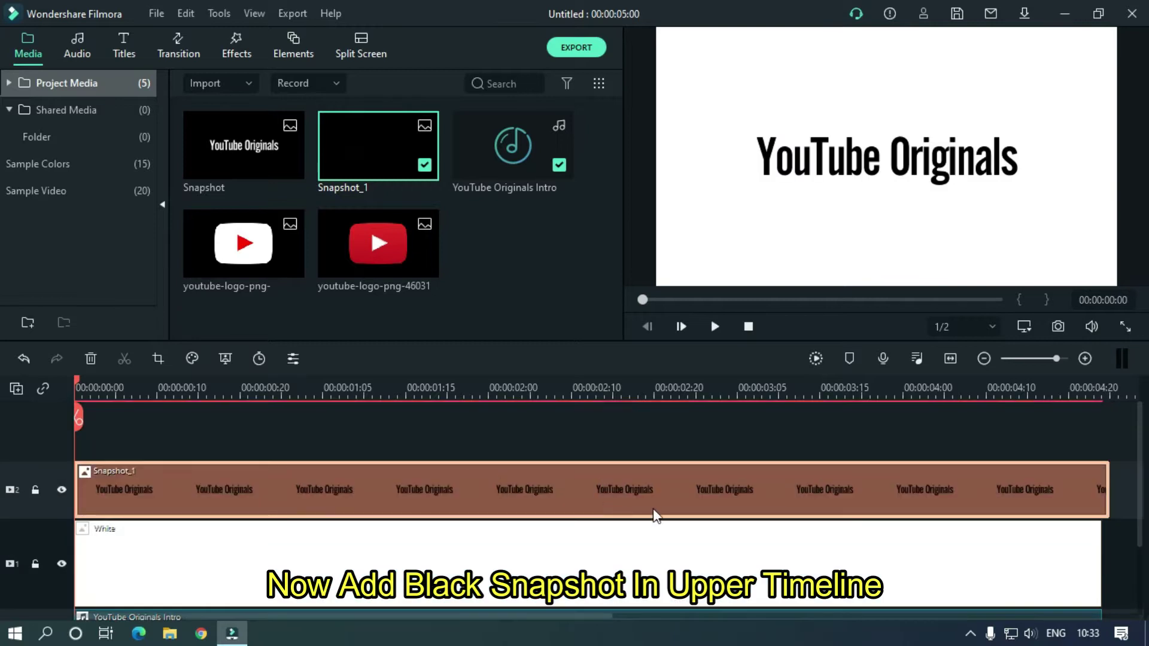
drag(1108, 466, 1101, 466)
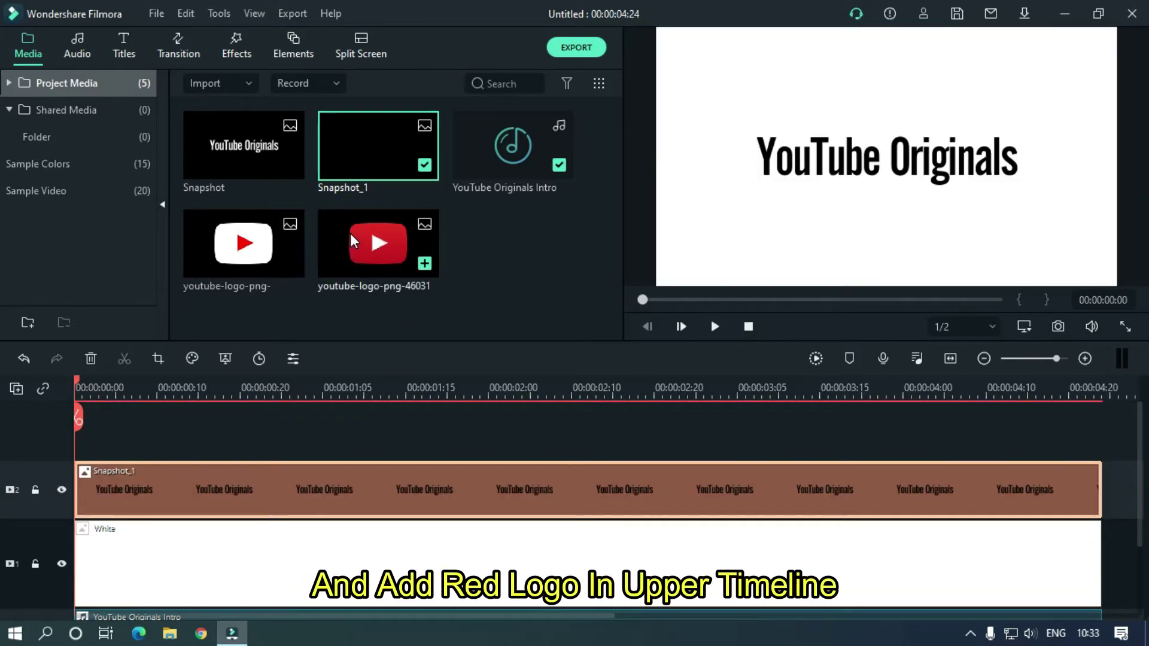
drag(350, 233, 83, 436)
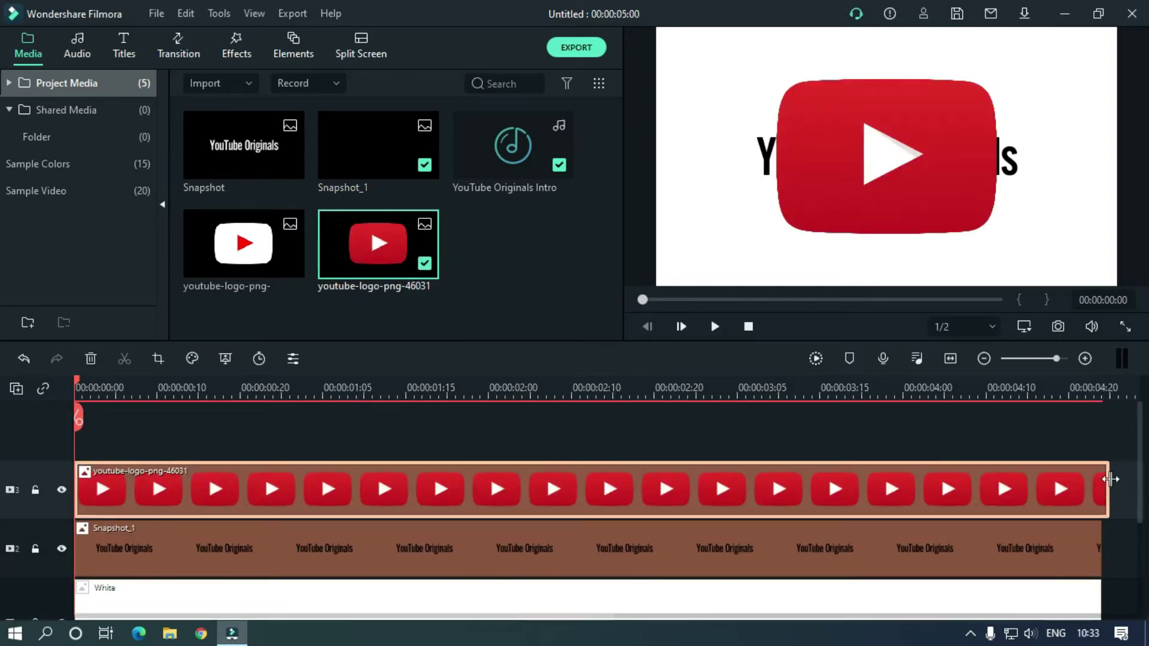
drag(1107, 478, 1101, 478)
mouse_move(272, 392)
mouse_down()
mouse_move(116, 392)
mouse_move(130, 385)
mouse_up()
Scale the red logo to 39.61% at X -39, between 'You' and 'Originals'.
click(192, 497)
double_click(192, 497)
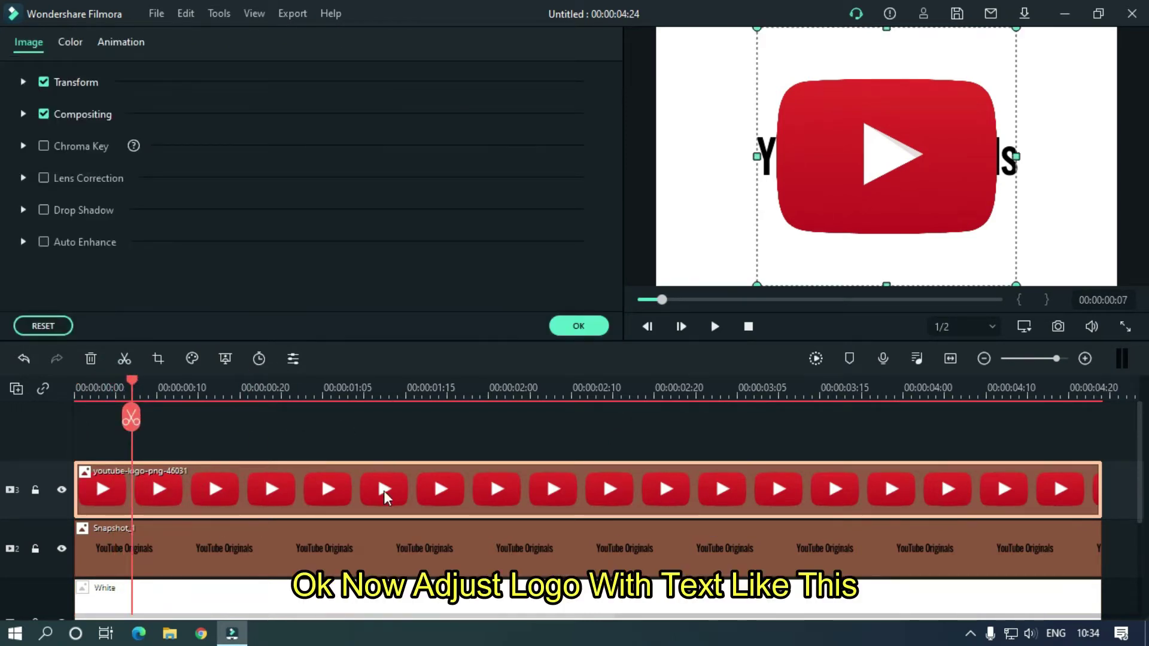
click(24, 83)
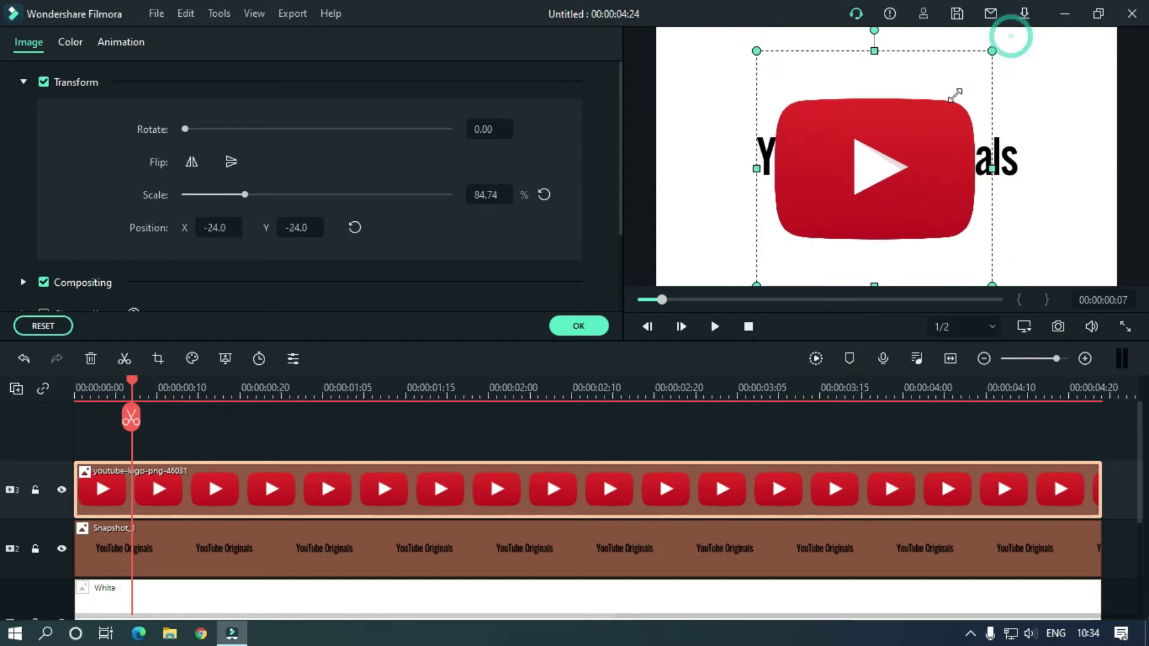
drag(1017, 30, 879, 167)
drag(805, 228, 838, 159)
drag(918, 81, 889, 107)
drag(827, 188, 795, 173)
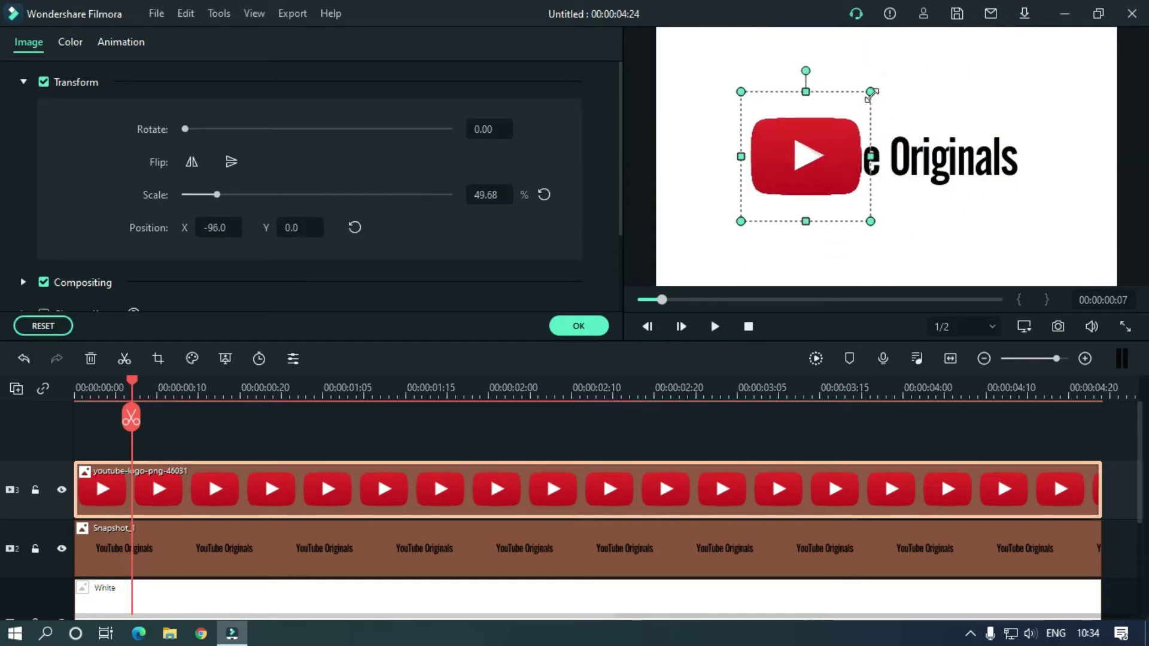
drag(872, 92, 849, 113)
mouse_move(795, 164)
mouse_down()
mouse_move(1020, 156)
mouse_move(778, 157)
mouse_move(894, 157)
mouse_move(786, 154)
mouse_move(867, 151)
mouse_up()
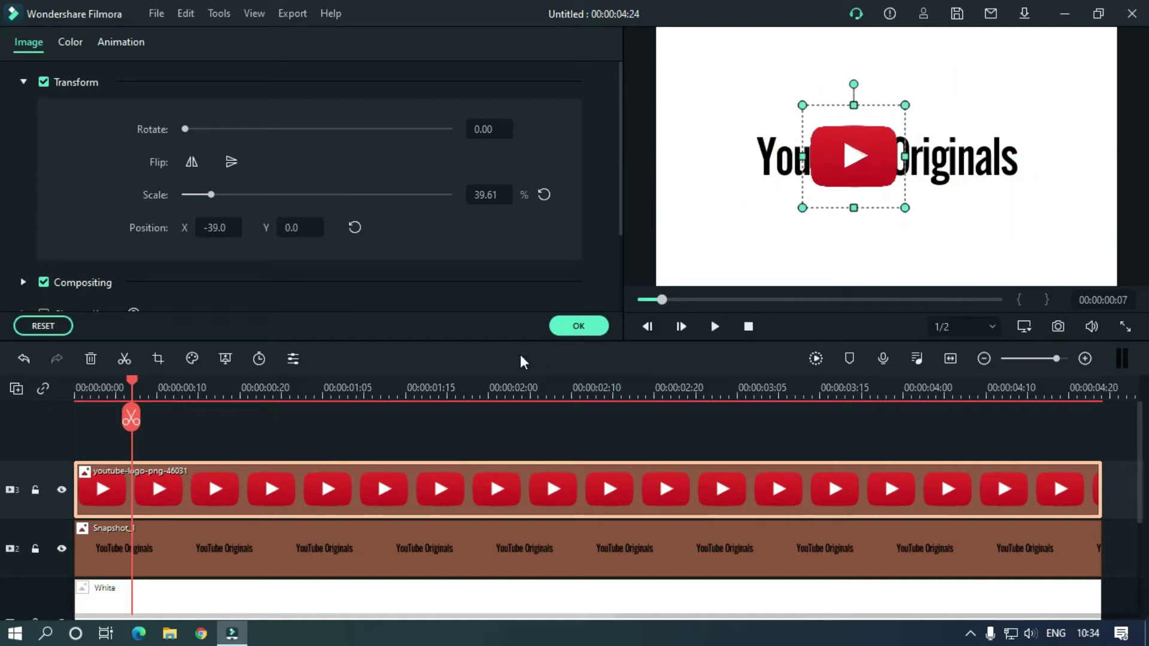
click(299, 385)
click(127, 386)
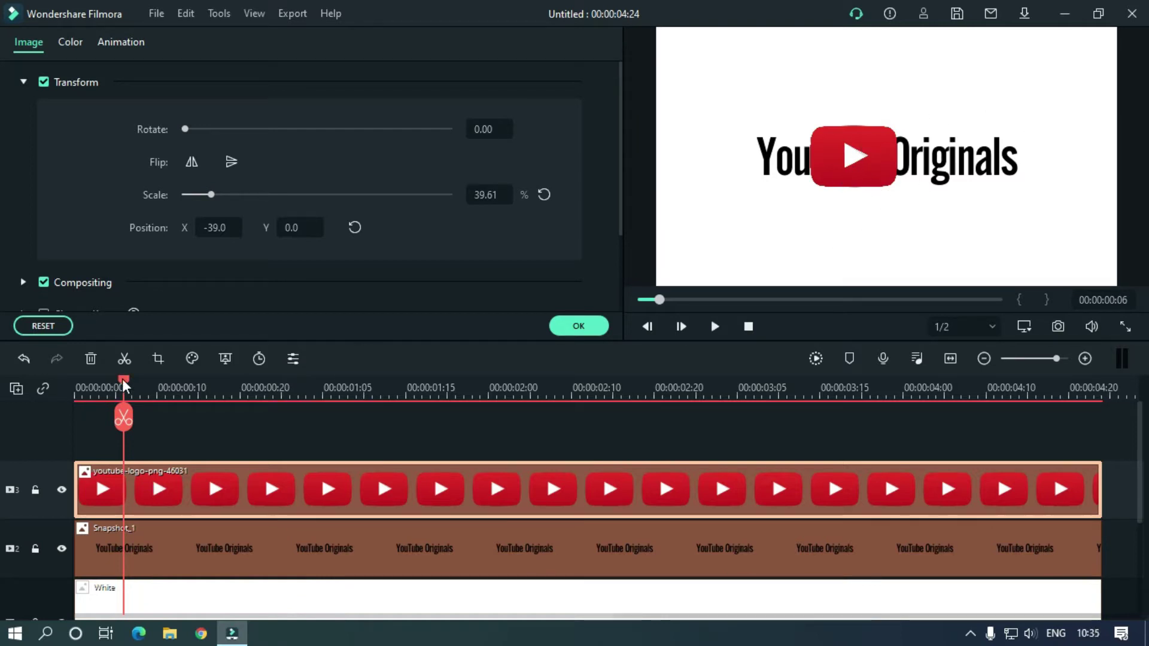
click(586, 325)
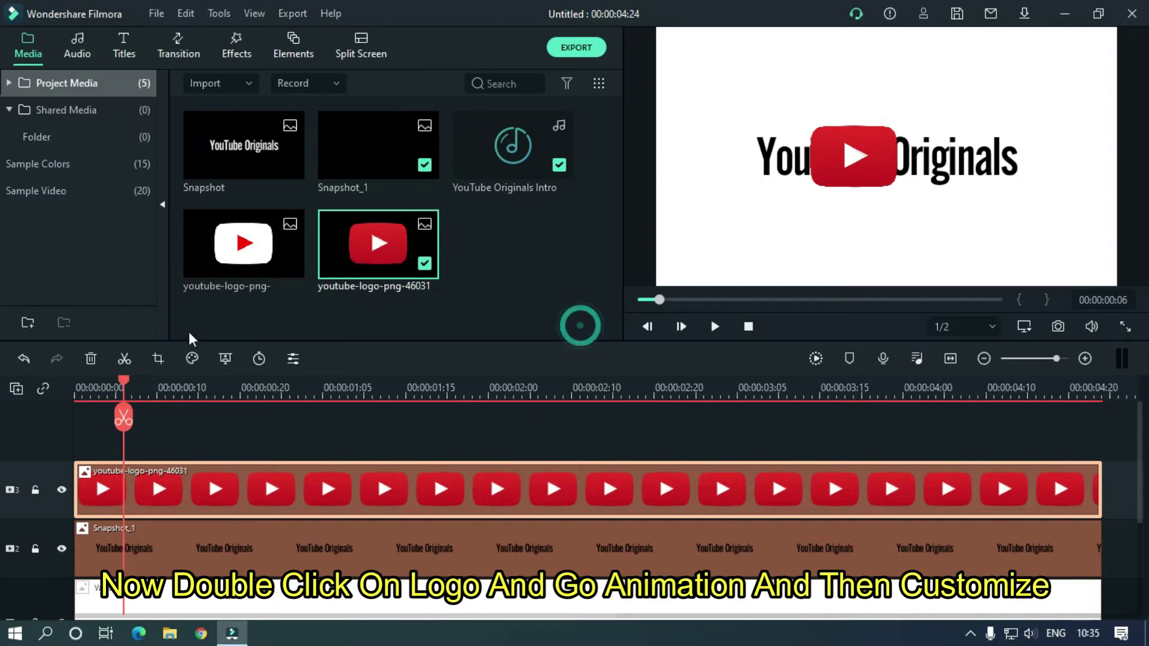
Add a custom animation keyframe to the logo at 00:00:00:17.
double_click(222, 484)
click(132, 41)
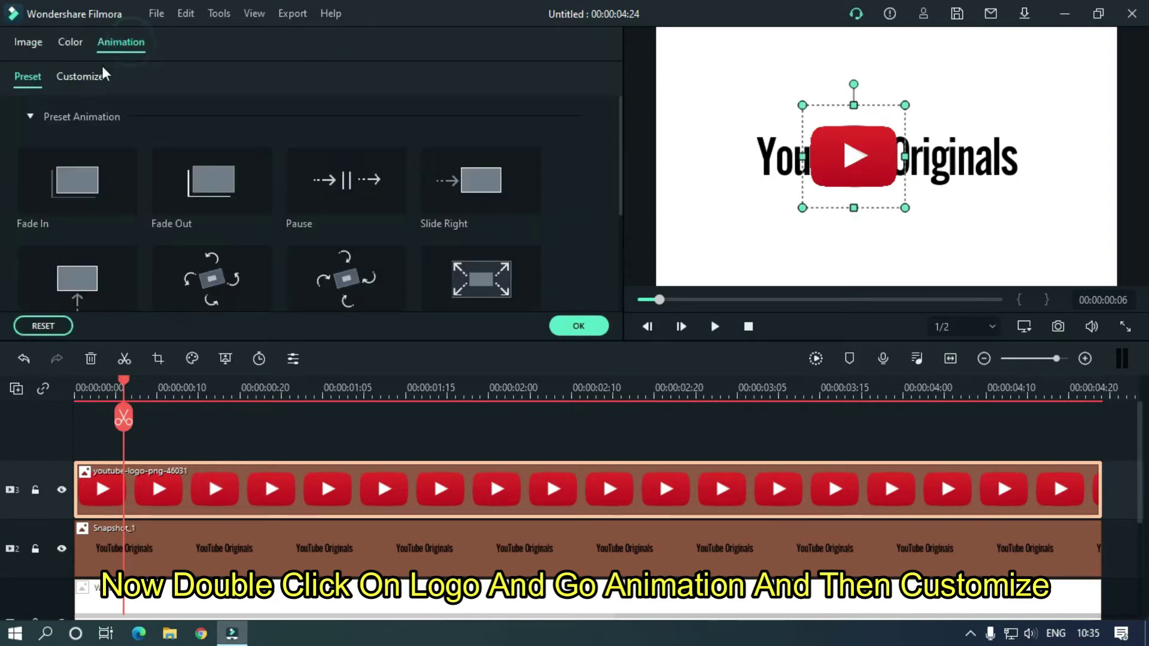
click(84, 78)
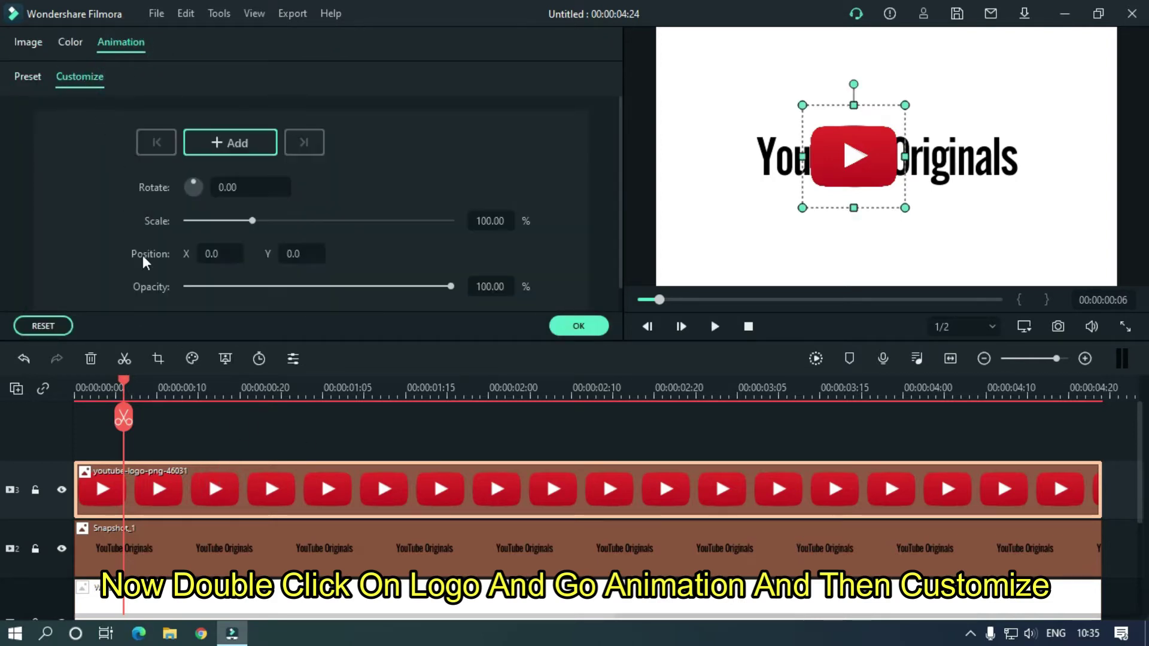
drag(125, 379, 214, 390)
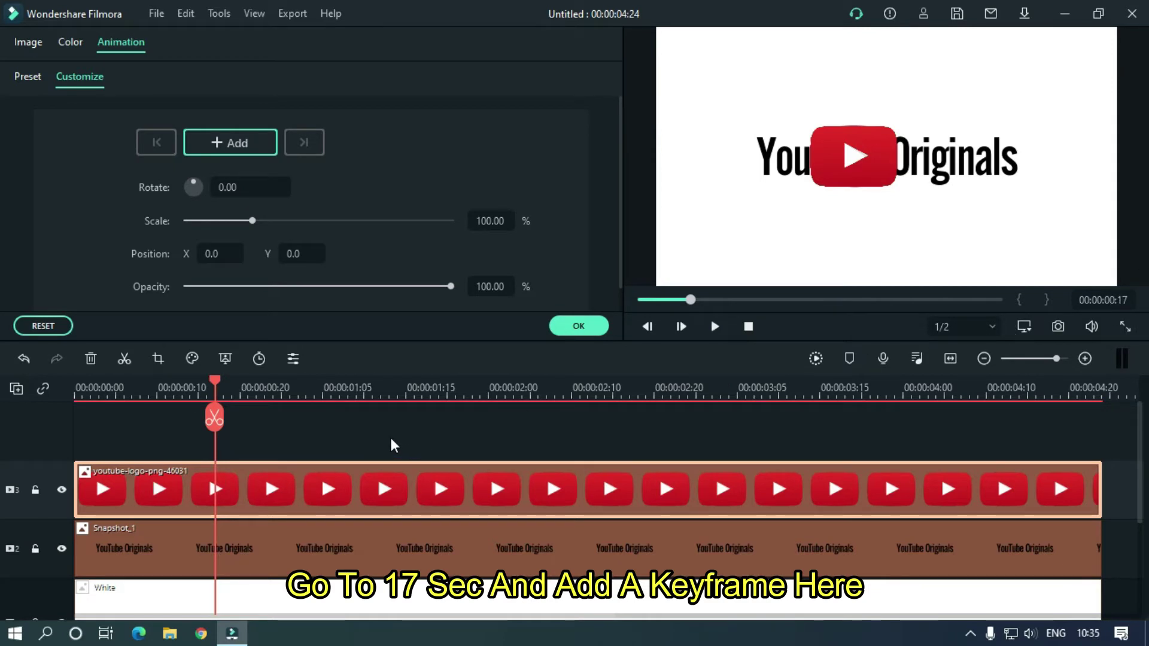
click(237, 139)
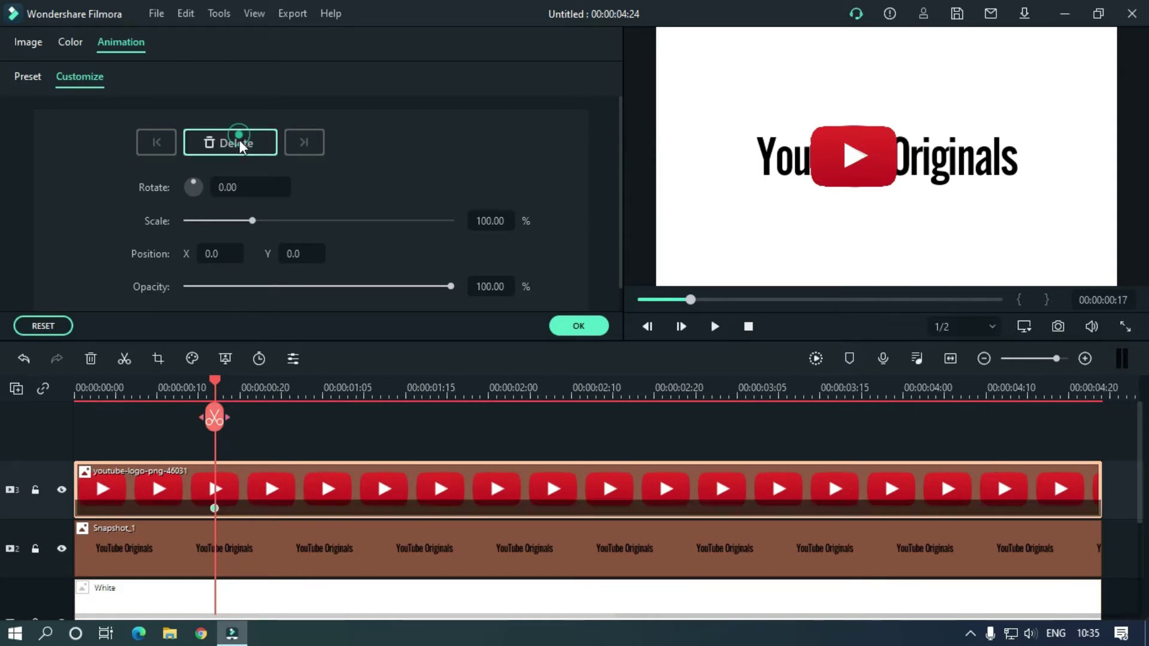
Add a second logo keyframe at 00:00:01:24 with the logo slid left to X -37.
mouse_move(226, 422)
mouse_down()
mouse_move(368, 398)
mouse_move(482, 402)
mouse_up()
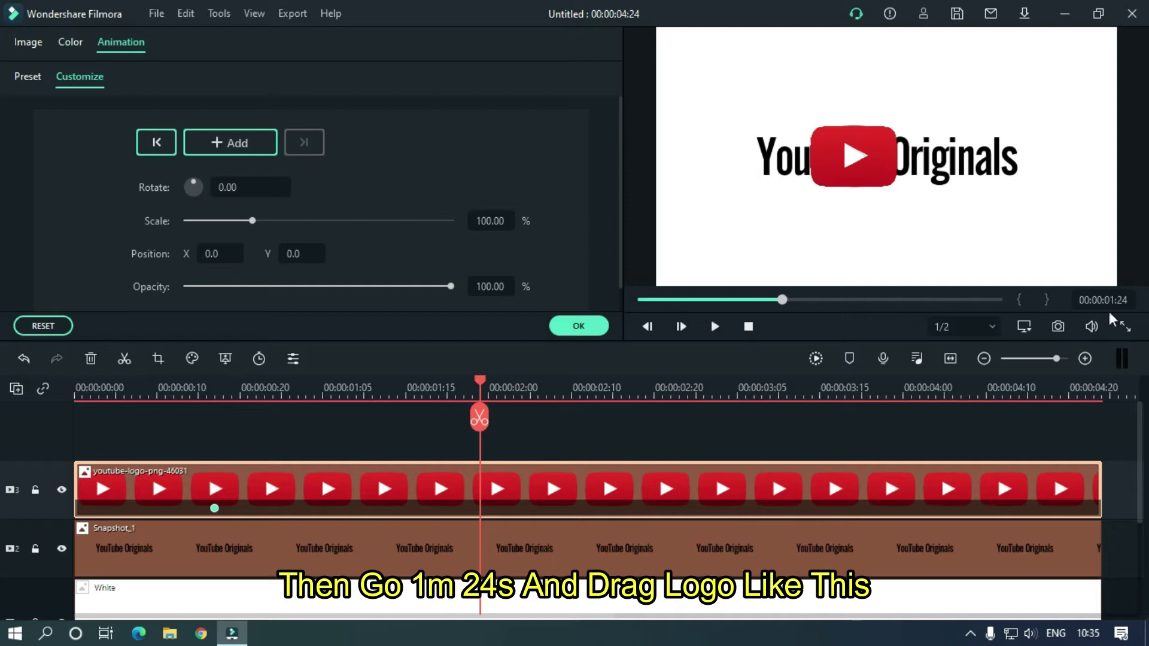
click(835, 162)
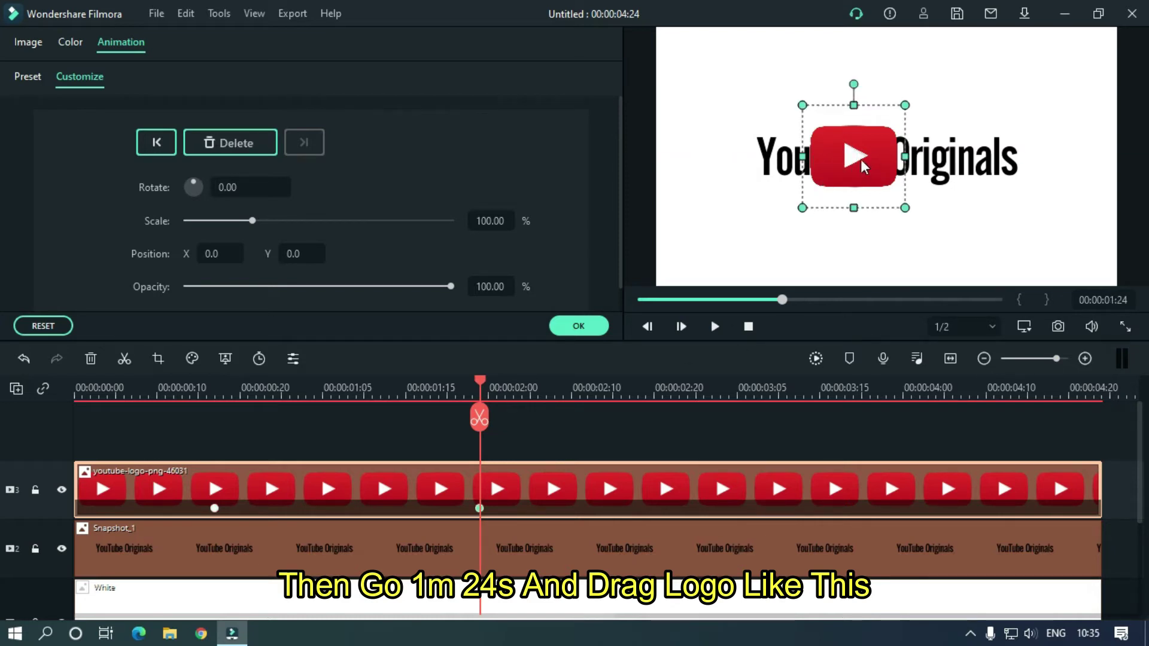
drag(859, 155, 828, 157)
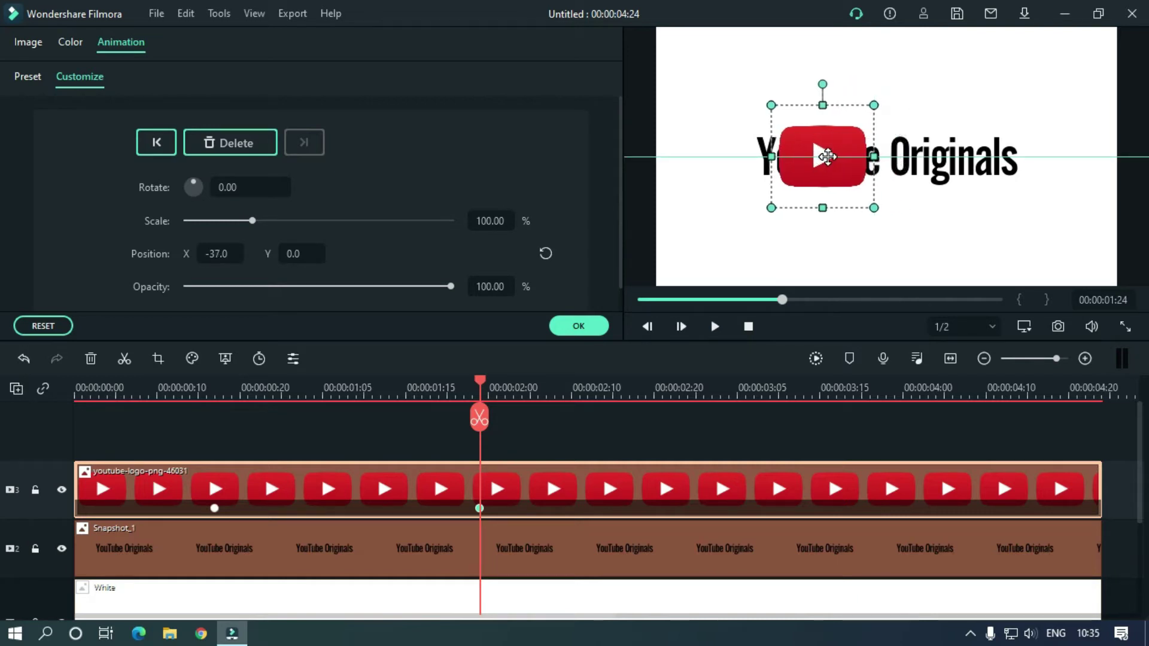
drag(828, 157, 827, 157)
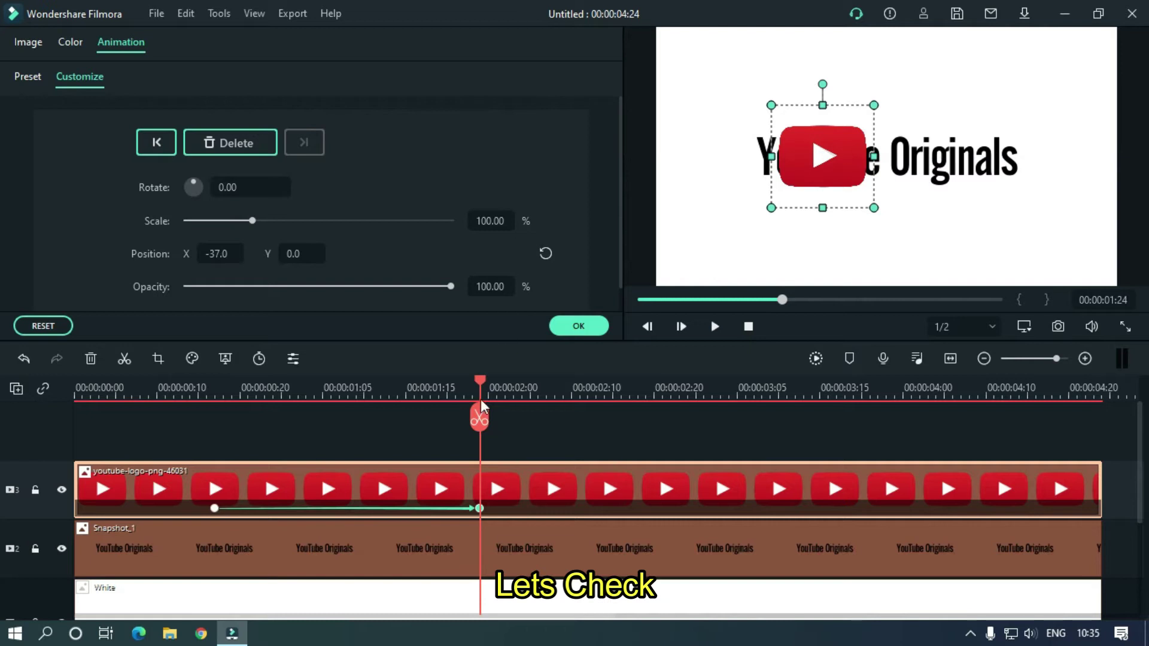
Preview the animation, then keyframe the logo at 00:00:02:07 moved left to X -125.
click(182, 389)
key(space)
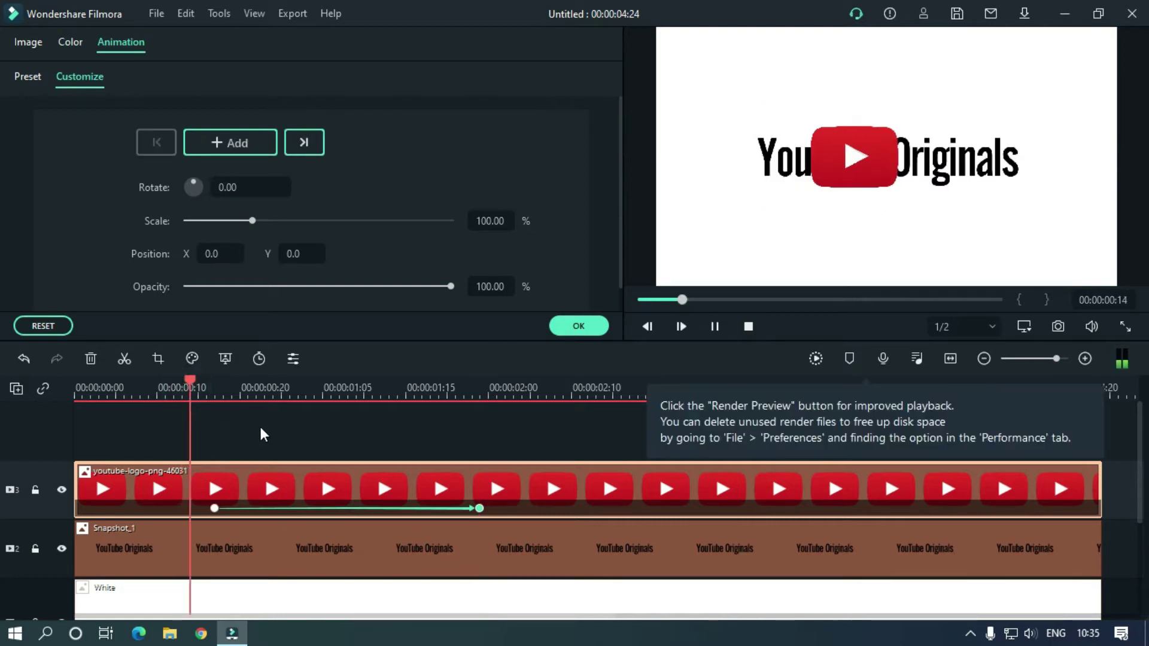
key(space)
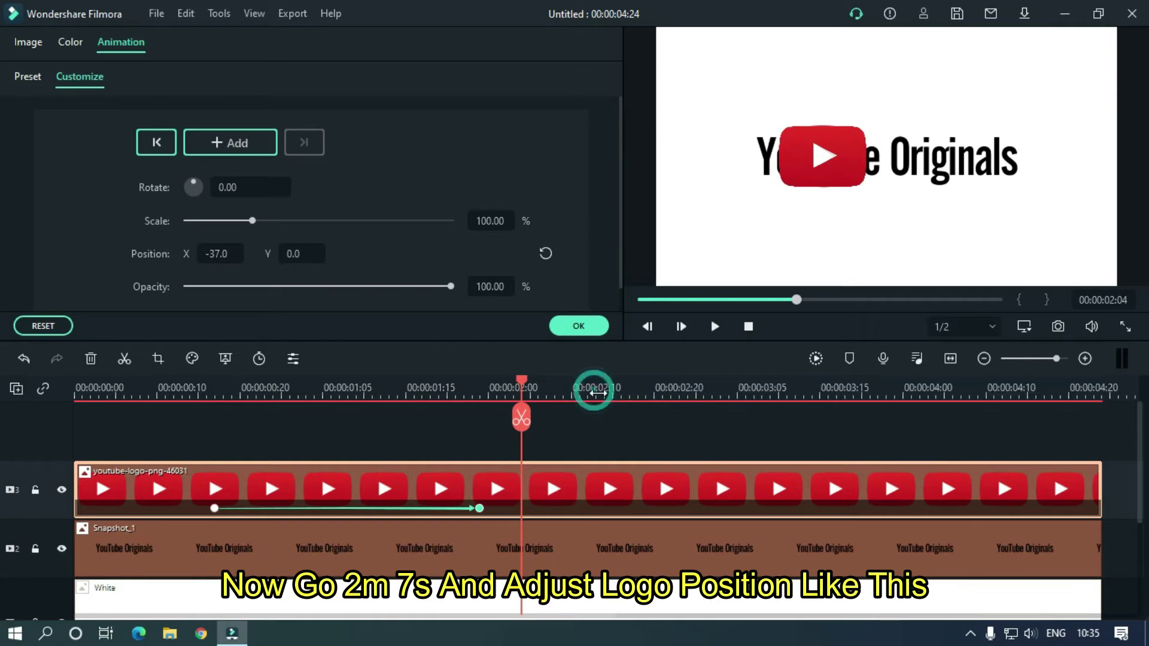
mouse_move(523, 378)
mouse_down()
mouse_move(557, 387)
mouse_move(545, 387)
mouse_up()
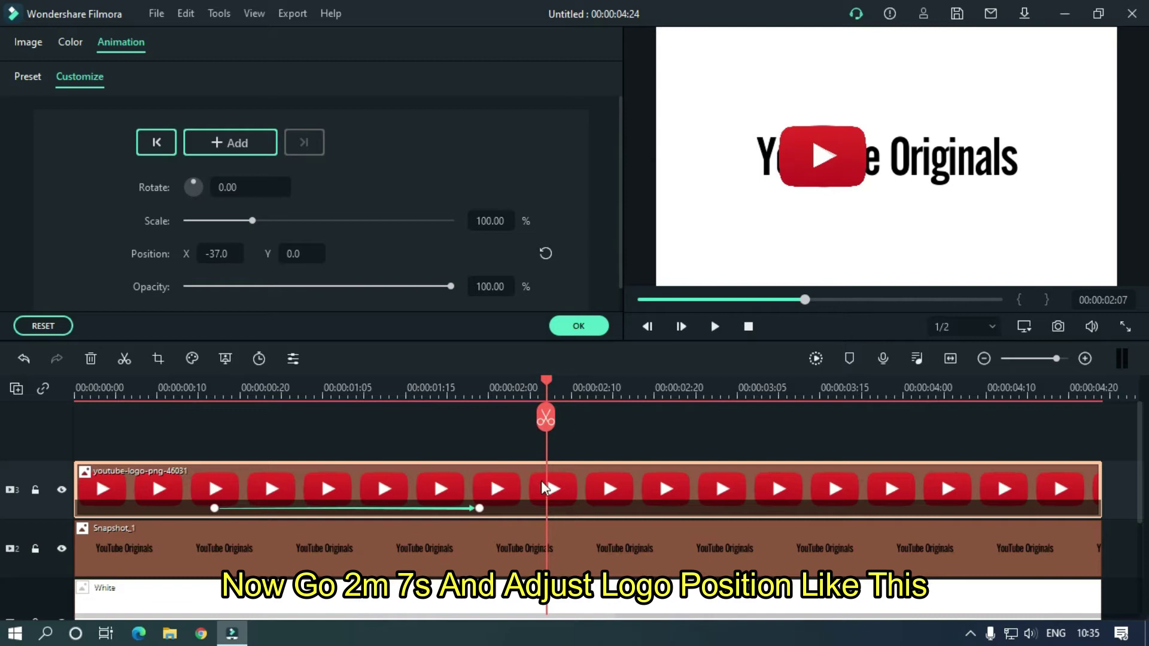
click(825, 159)
drag(829, 167, 756, 167)
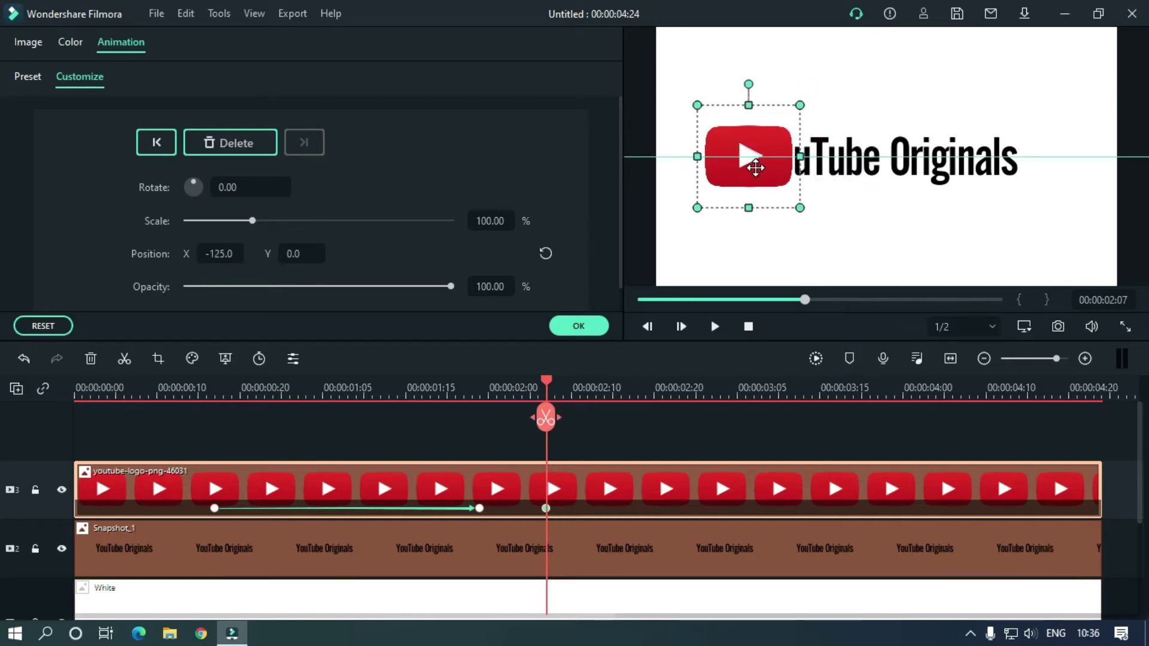
Replay the logo animation and return the playhead to the first keyframe.
click(185, 393)
key(space)
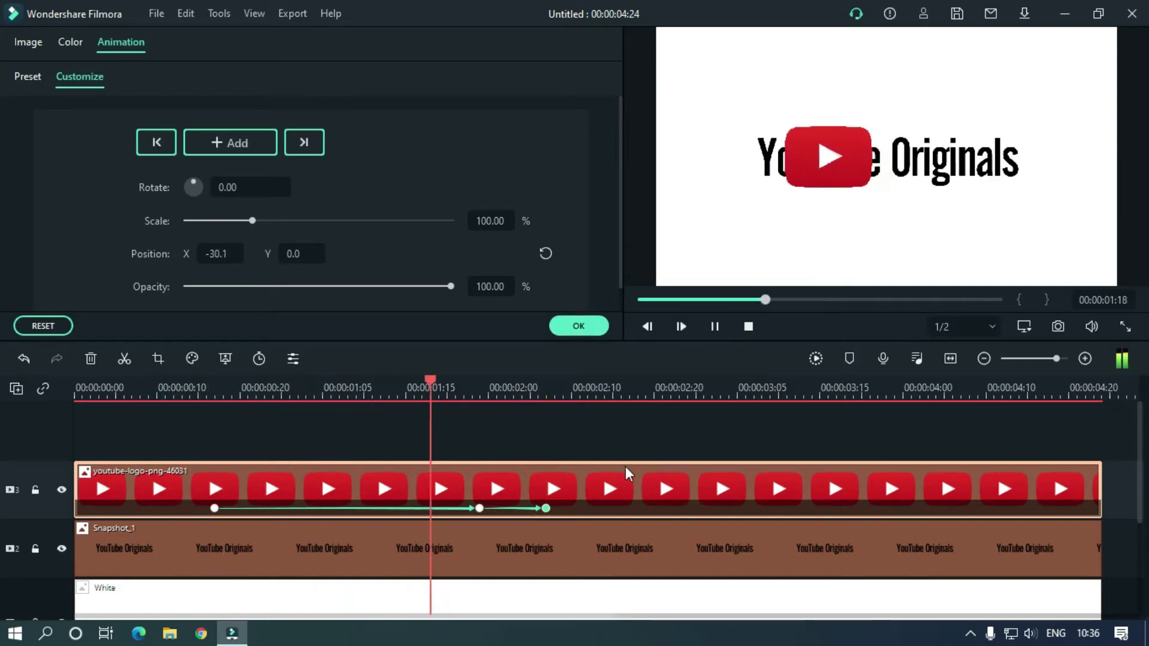
key(space)
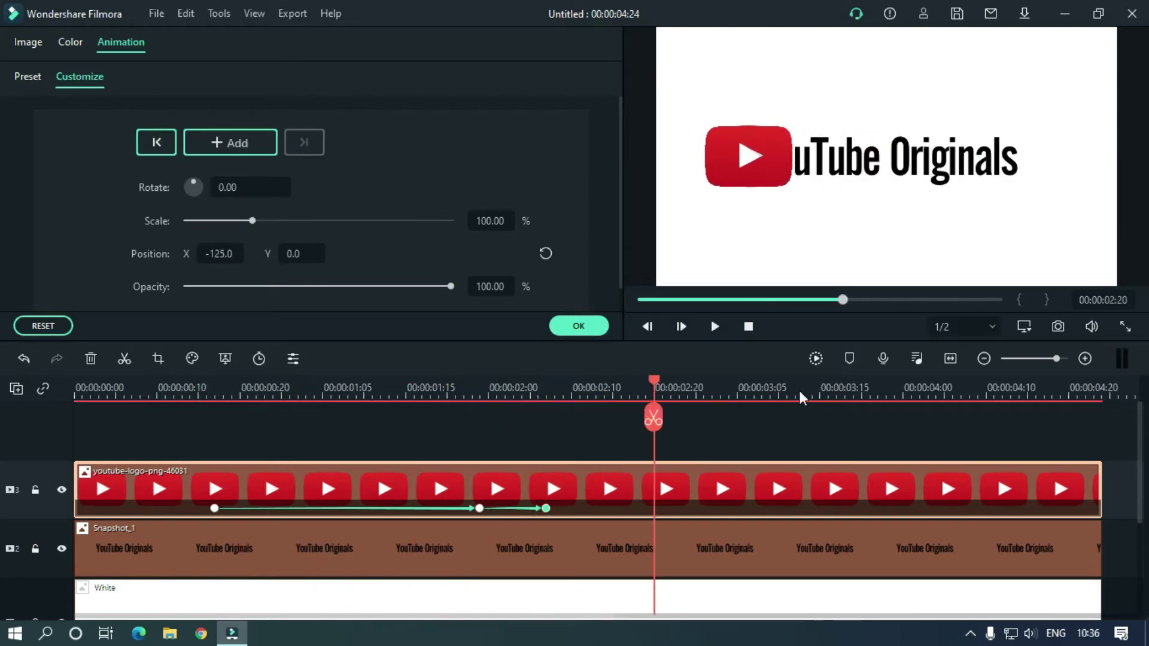
drag(651, 382, 218, 418)
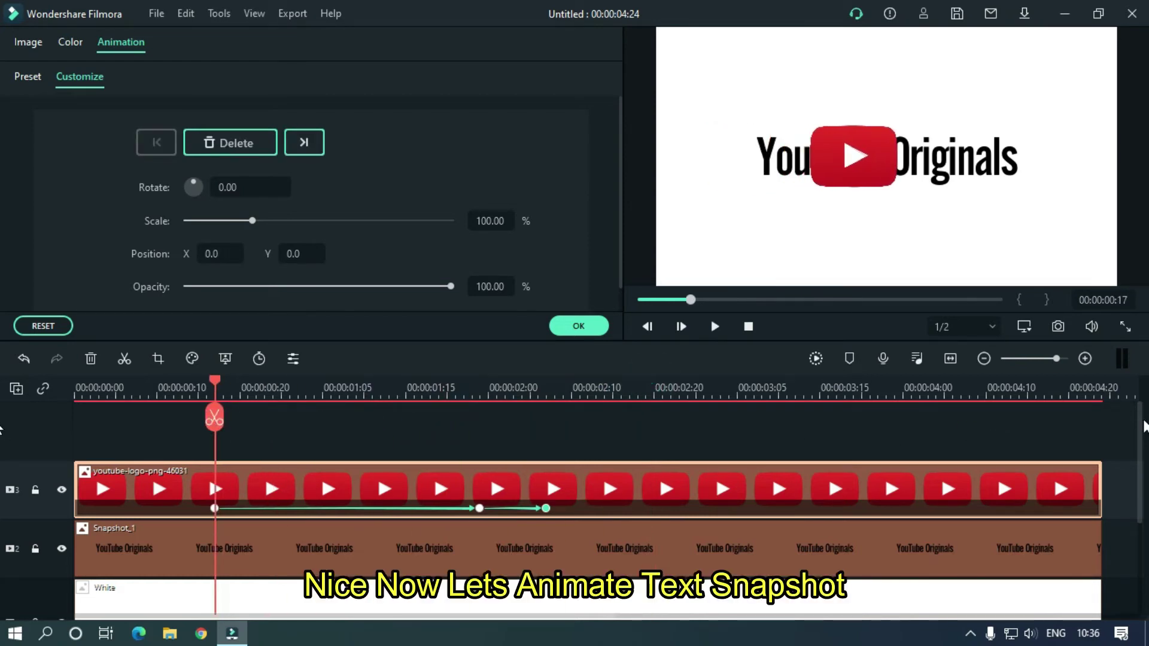
Add a keyframe to the Snapshot_1 title clip and lock the logo's track 3.
scroll(1144, 426, down, 1)
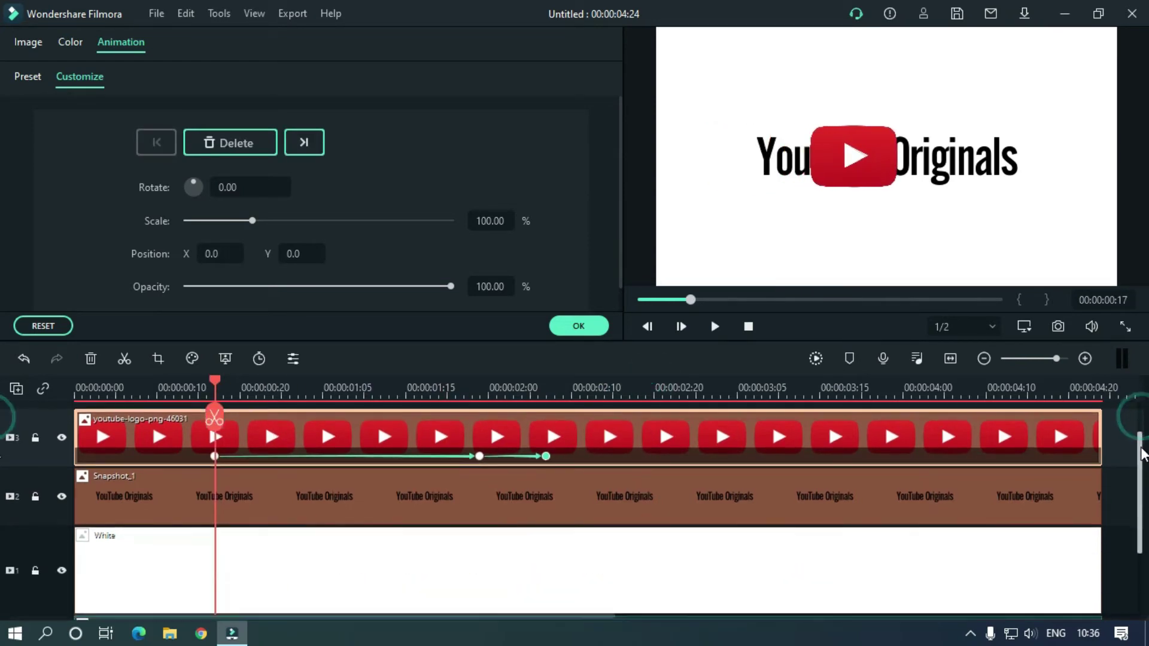
double_click(252, 505)
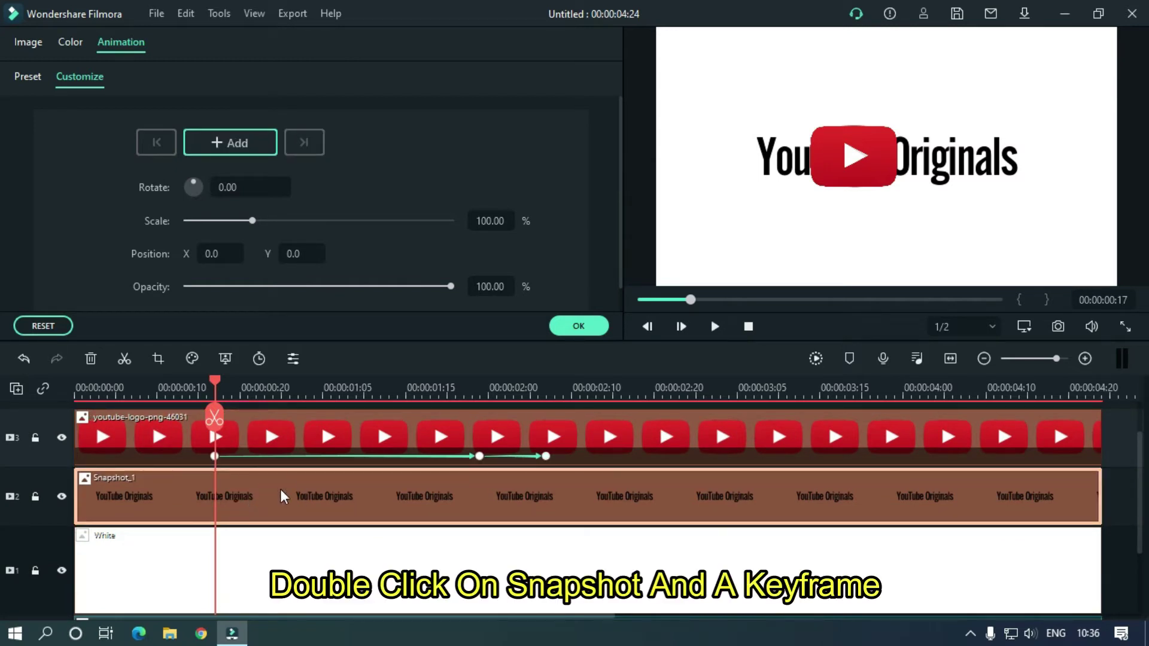
scroll(429, 519, up, 1)
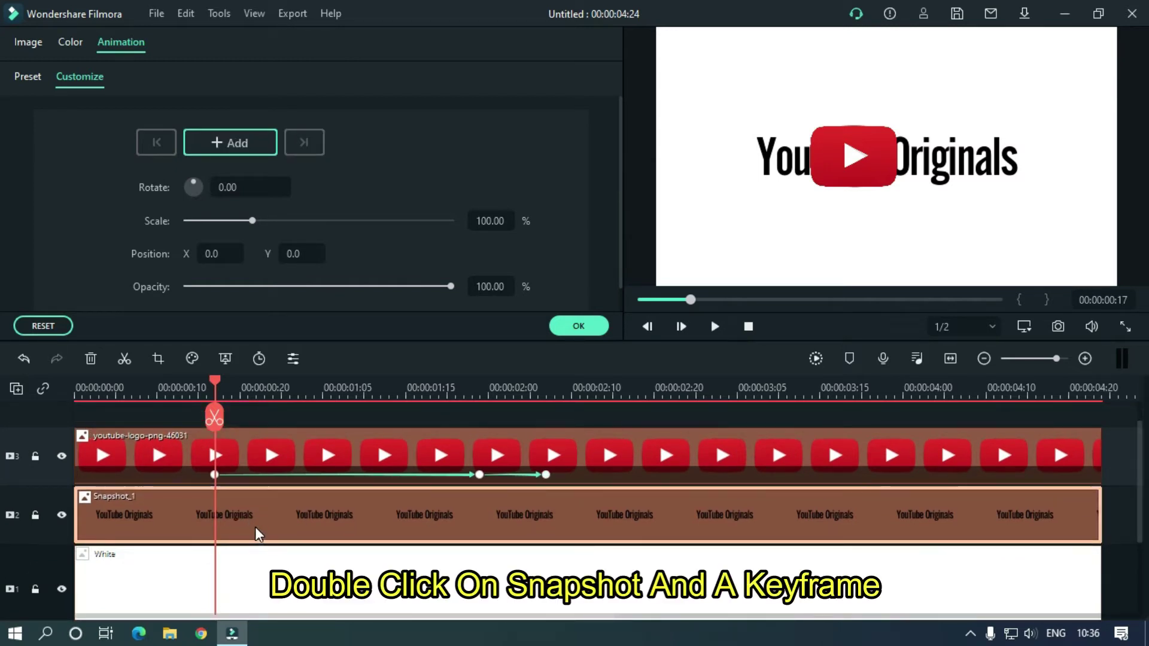
click(238, 146)
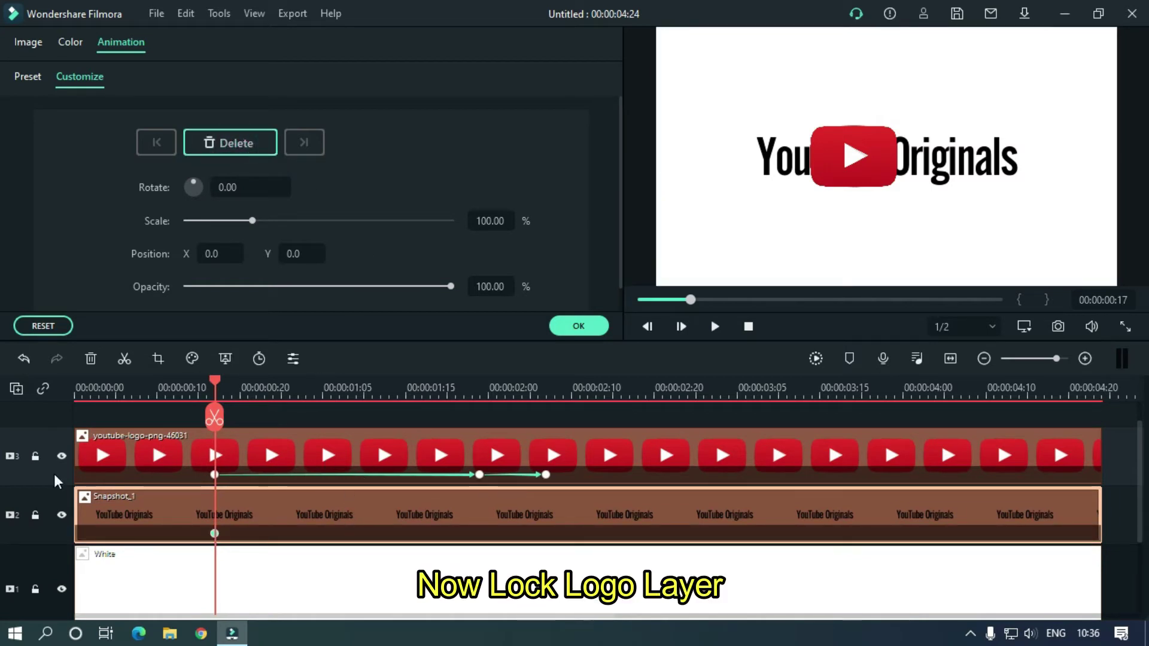
click(35, 456)
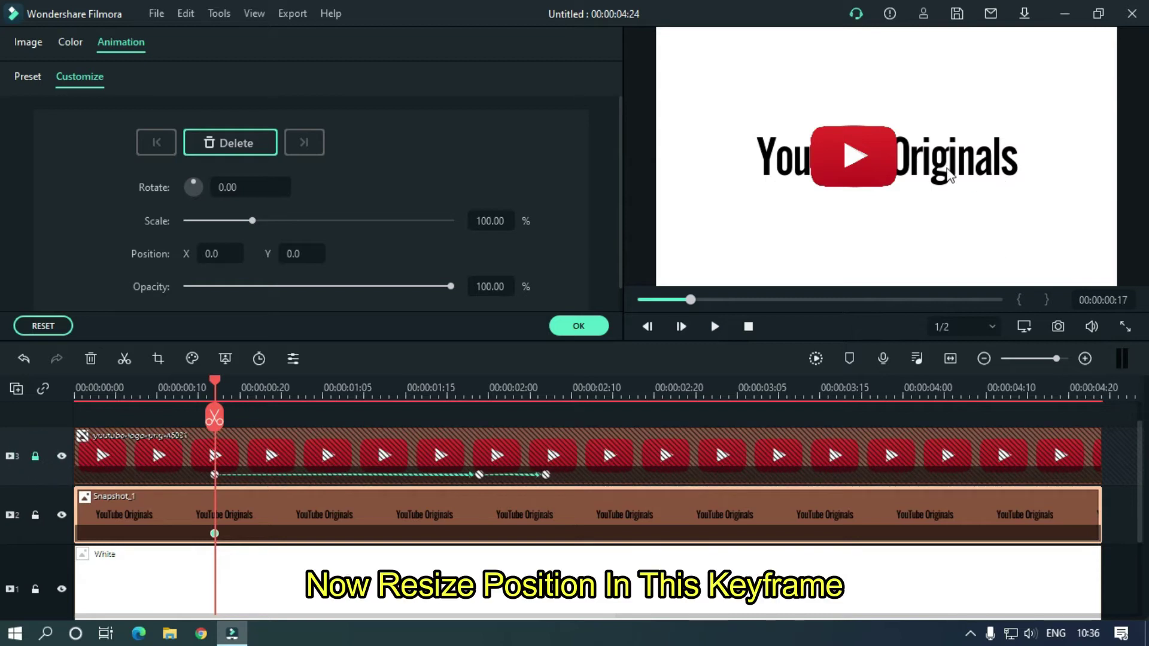
Shift the YouTube Originals text left to Position X -144.
click(928, 168)
drag(932, 162, 825, 164)
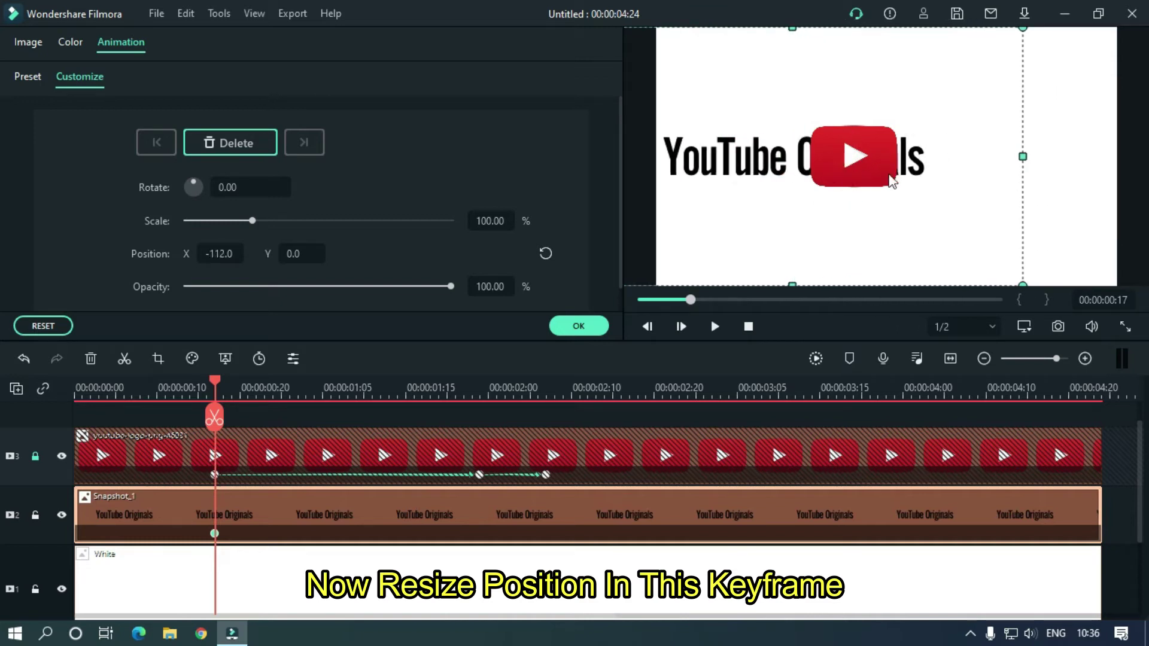
drag(903, 187, 873, 180)
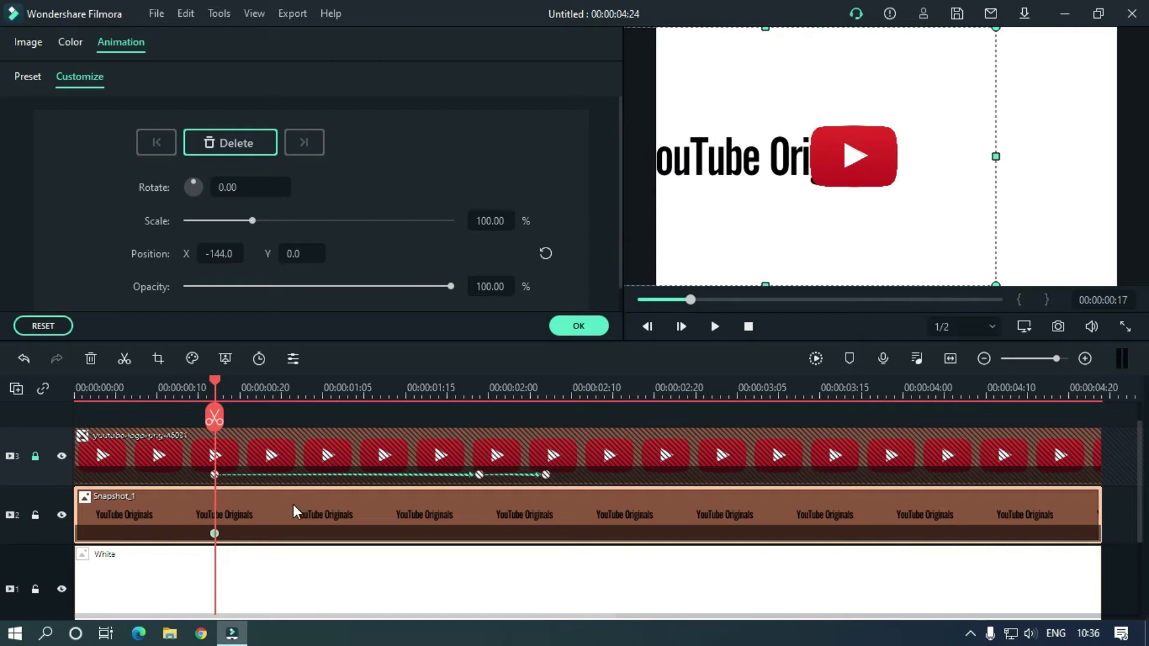
drag(215, 382, 483, 415)
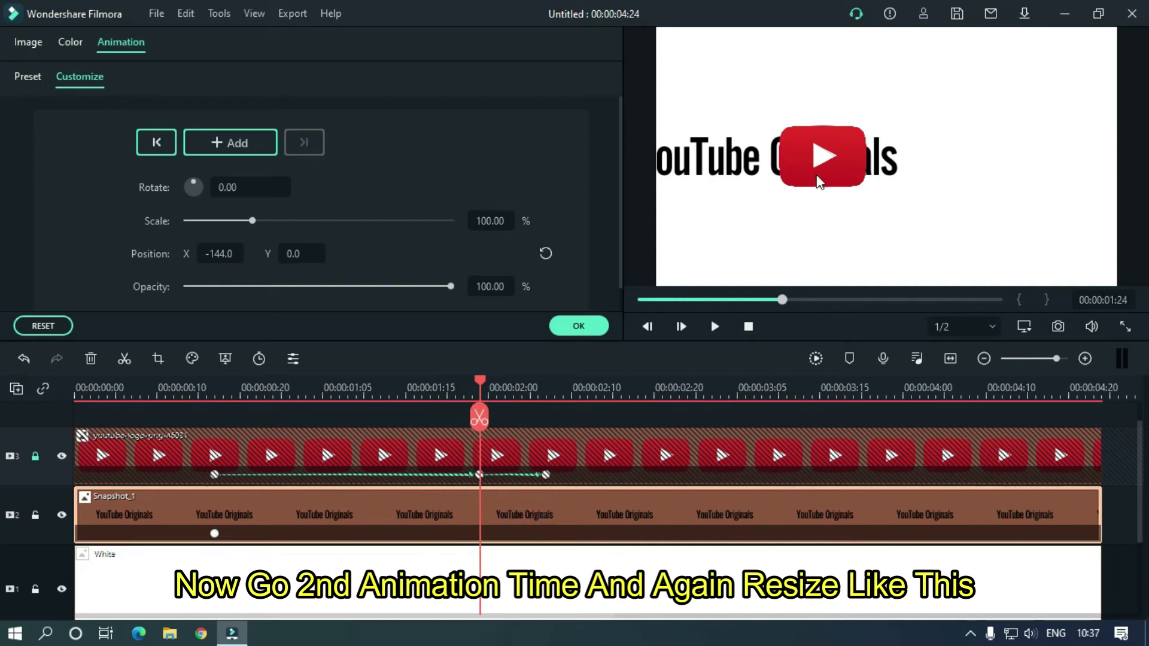
Keyframe the text to X -76 at 01:24, then slide it beside the logo at 02:07.
drag(722, 170, 754, 171)
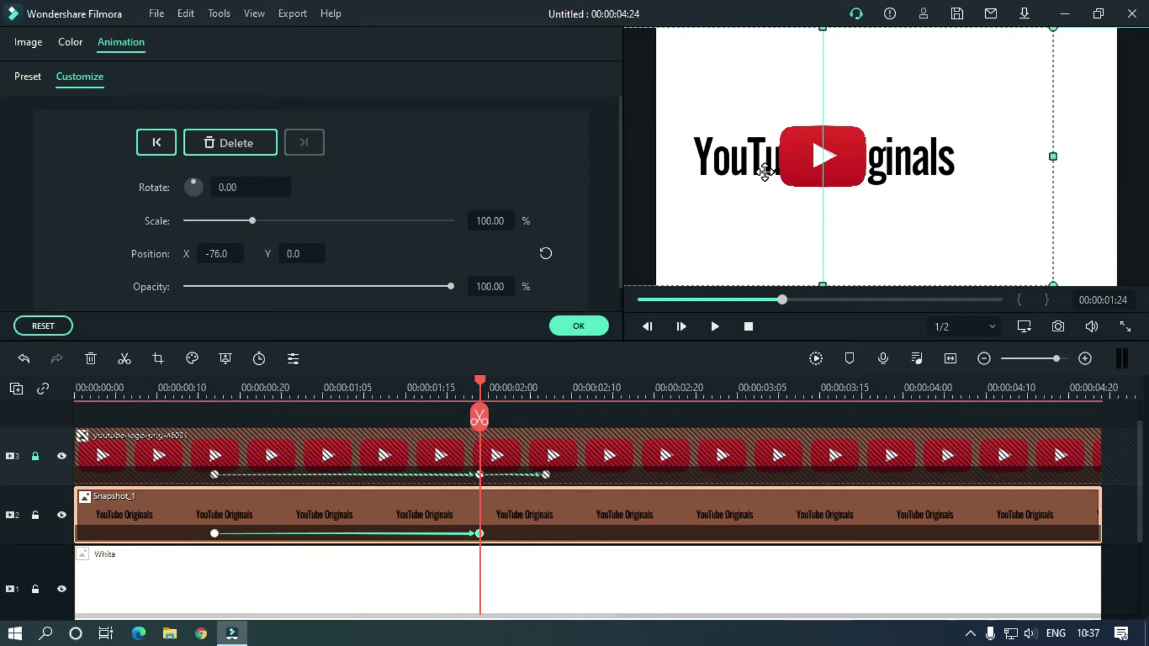
drag(764, 172, 765, 172)
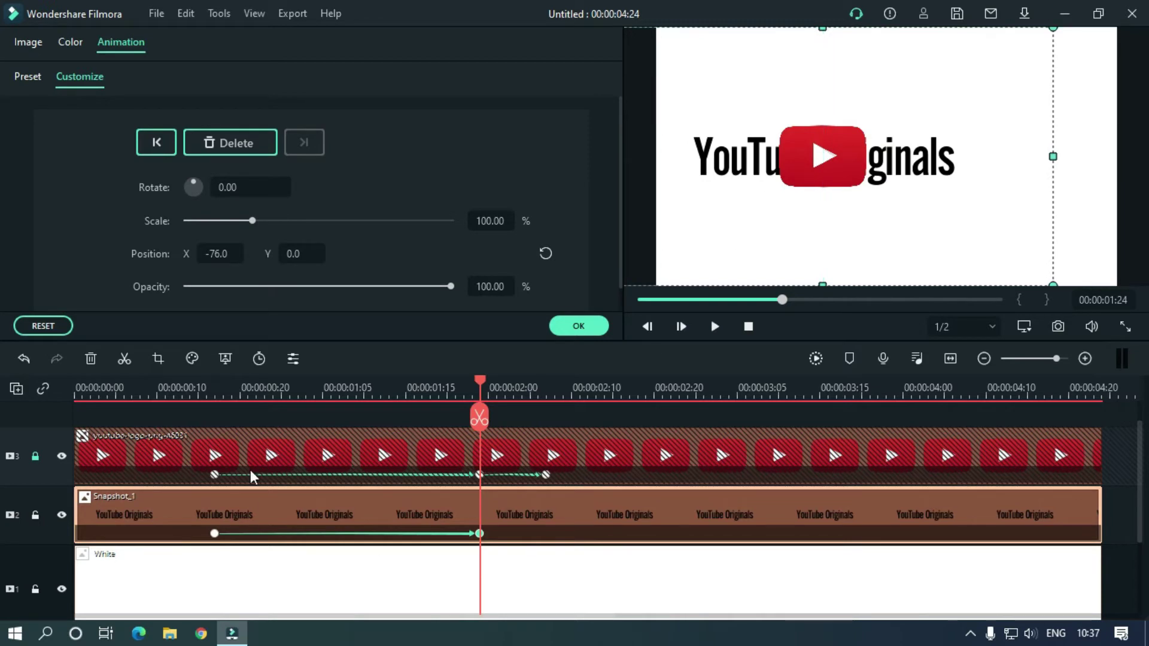
click(488, 389)
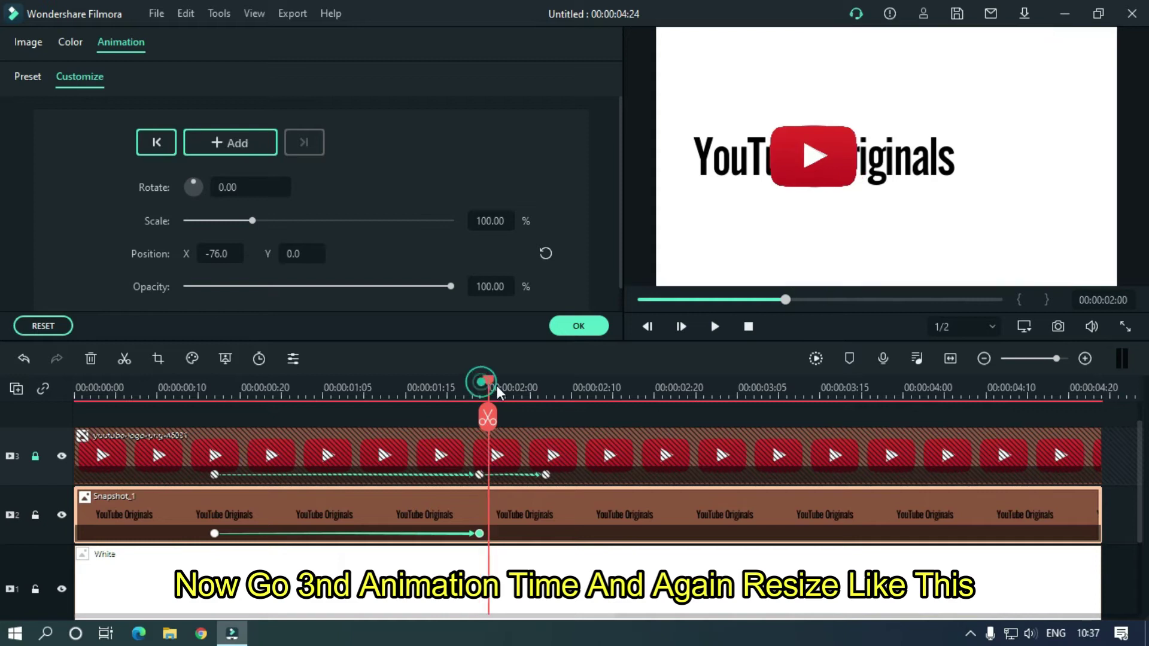
scroll(538, 392, up, 1)
scroll(569, 394, up, 1)
scroll(583, 394, down, 2)
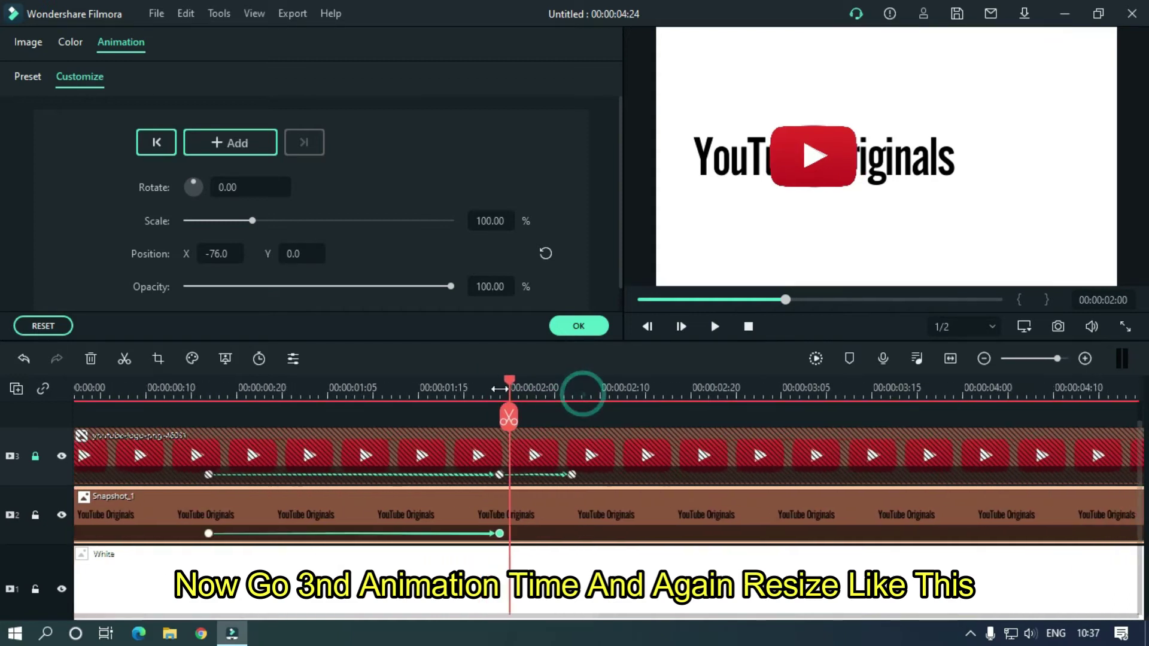
click(512, 389)
drag(817, 239, 934, 181)
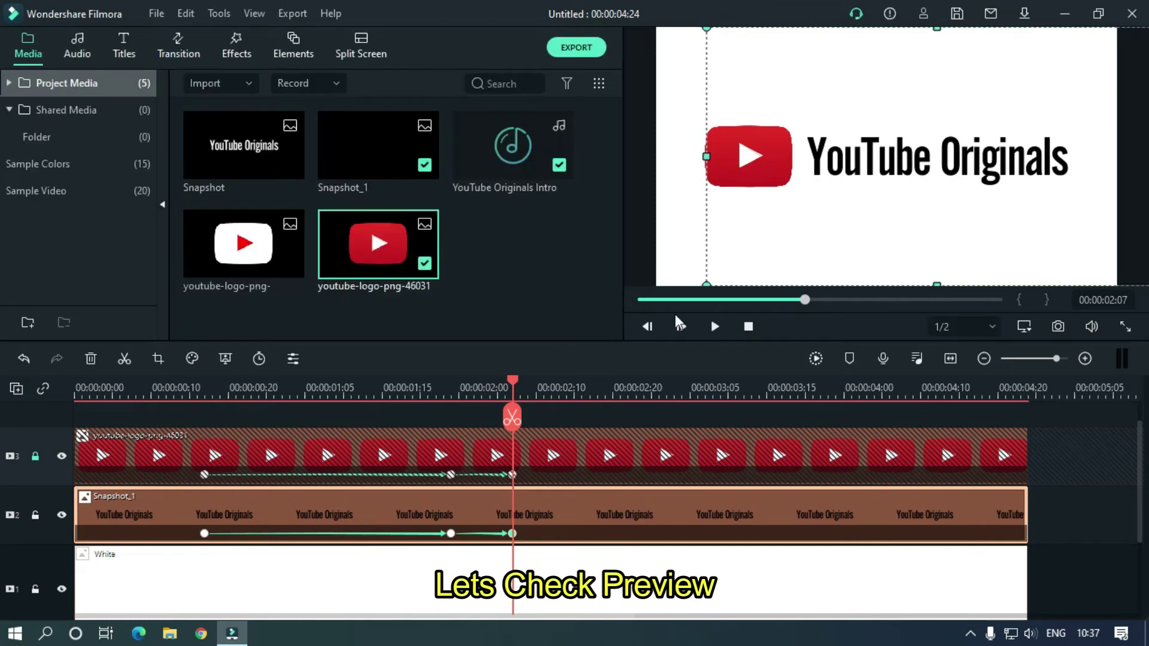
Confirm the text animation, play and stop it, and scrub back to about 00:00:01:15.
click(714, 326)
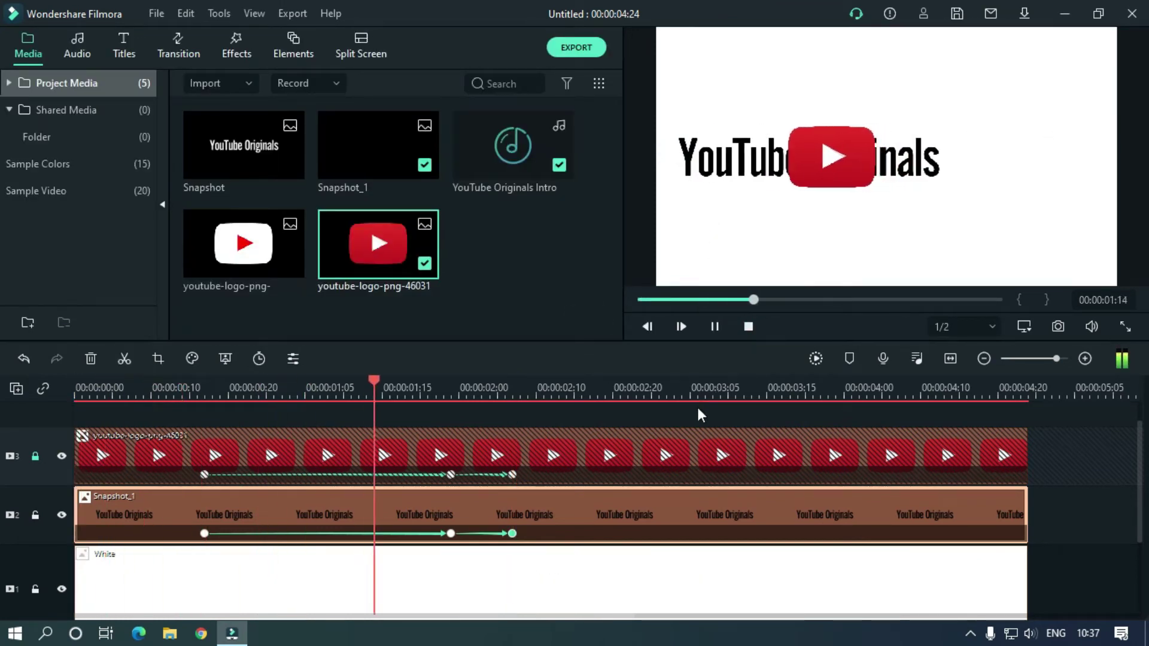
key(space)
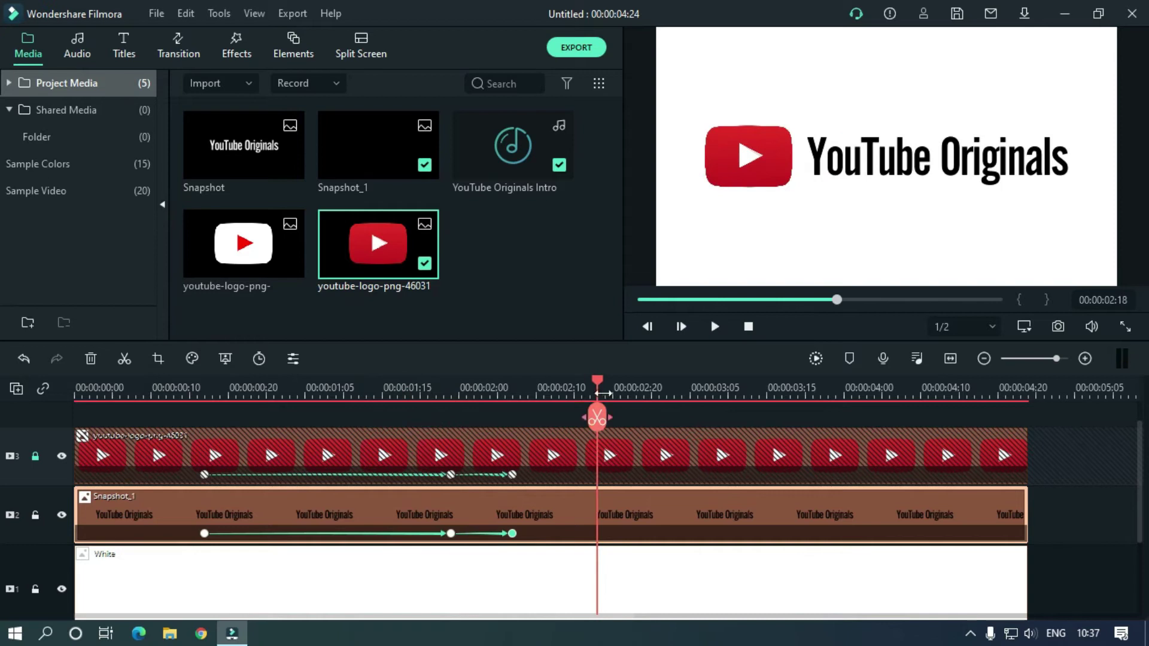
drag(598, 383, 383, 401)
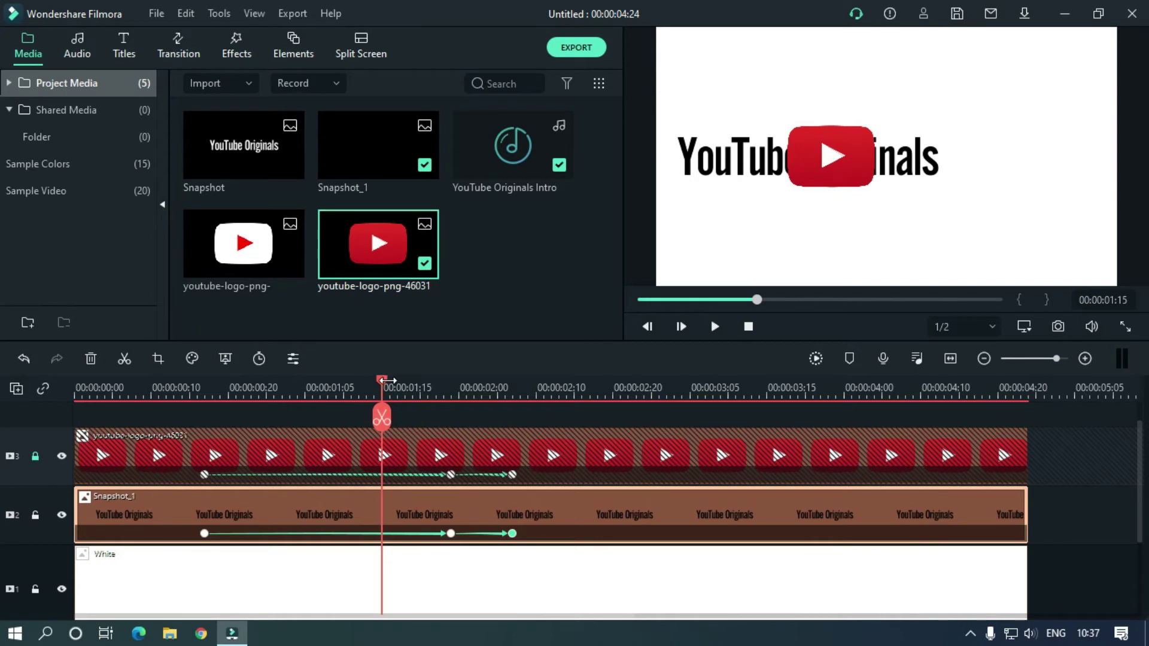
Unlock the logo track and move the logo clip up to a new track.
drag(1140, 470, 1138, 455)
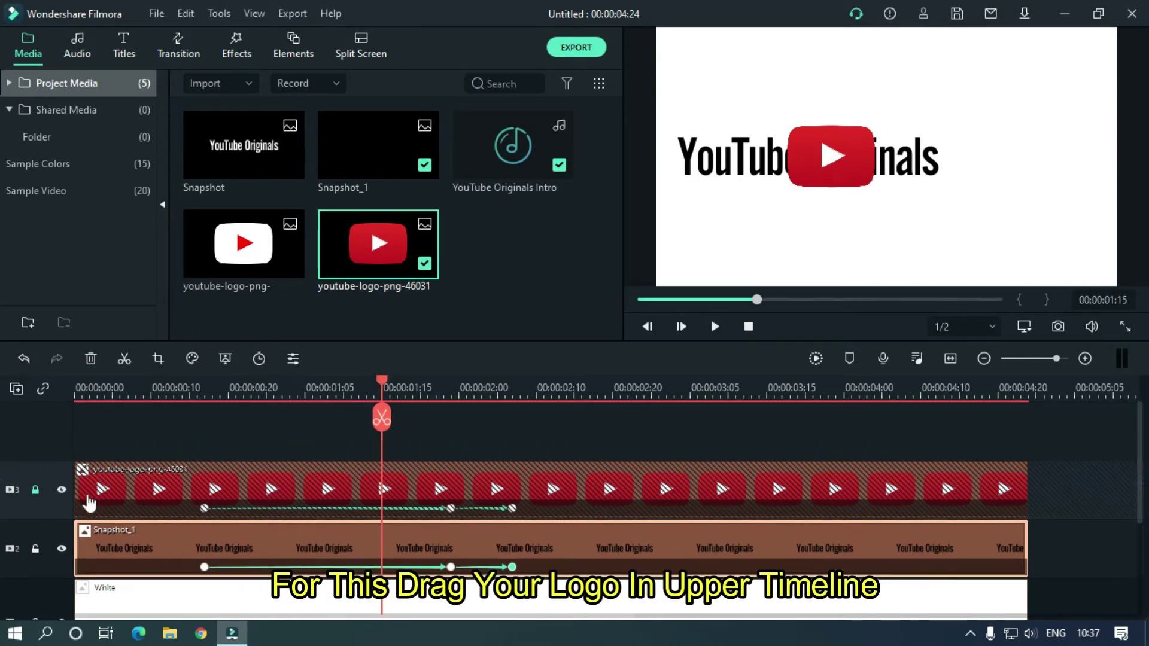
click(36, 492)
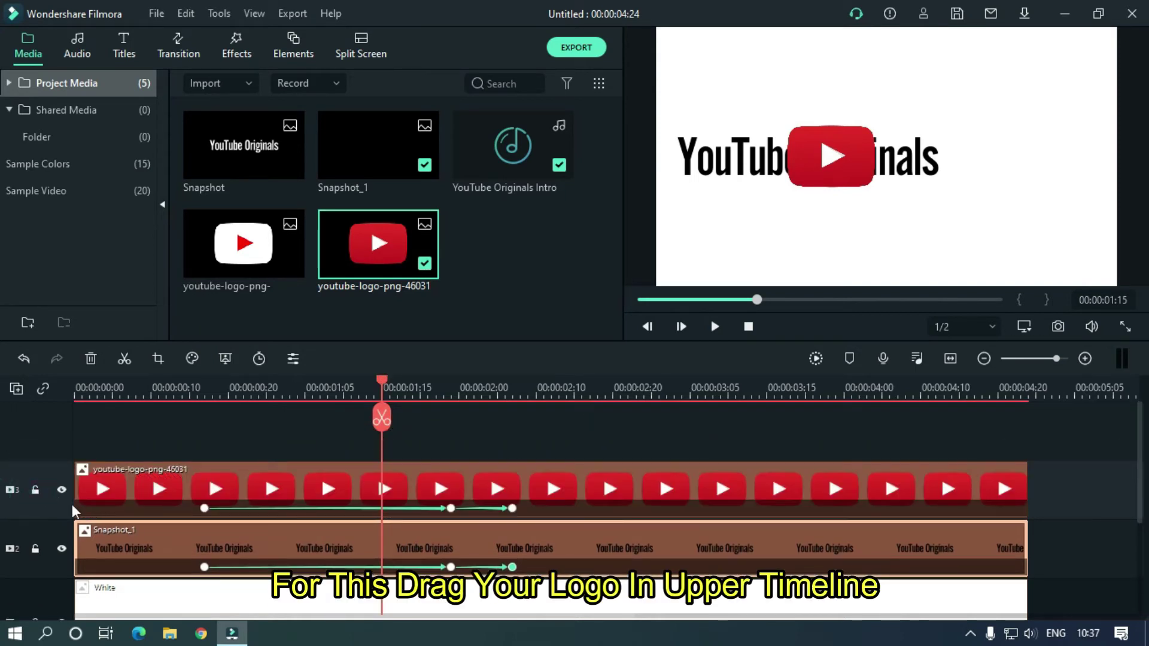
drag(132, 490, 137, 441)
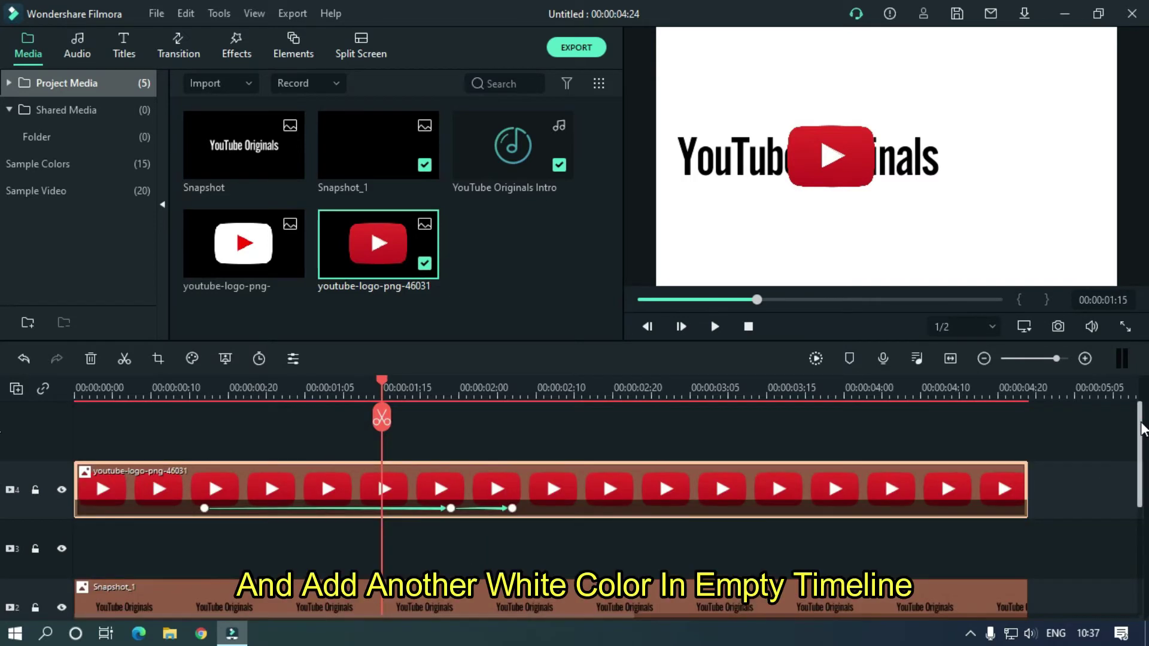
Add a White colour clip to empty track 3, trimmed to match the other clips.
drag(1139, 478, 1139, 518)
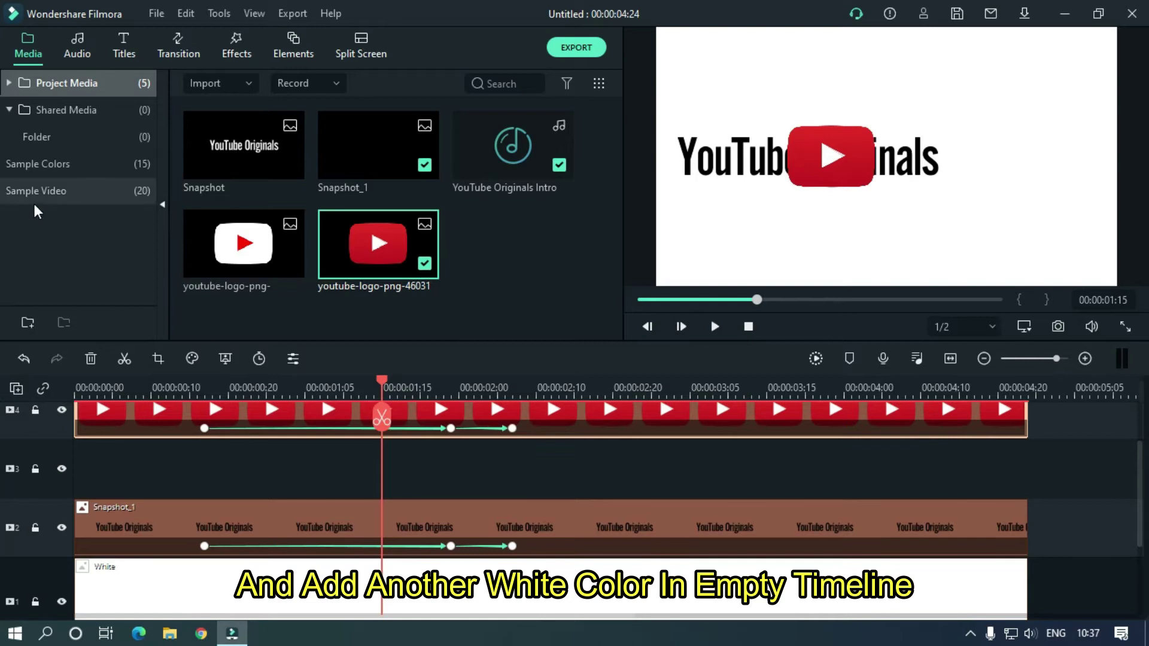
click(49, 167)
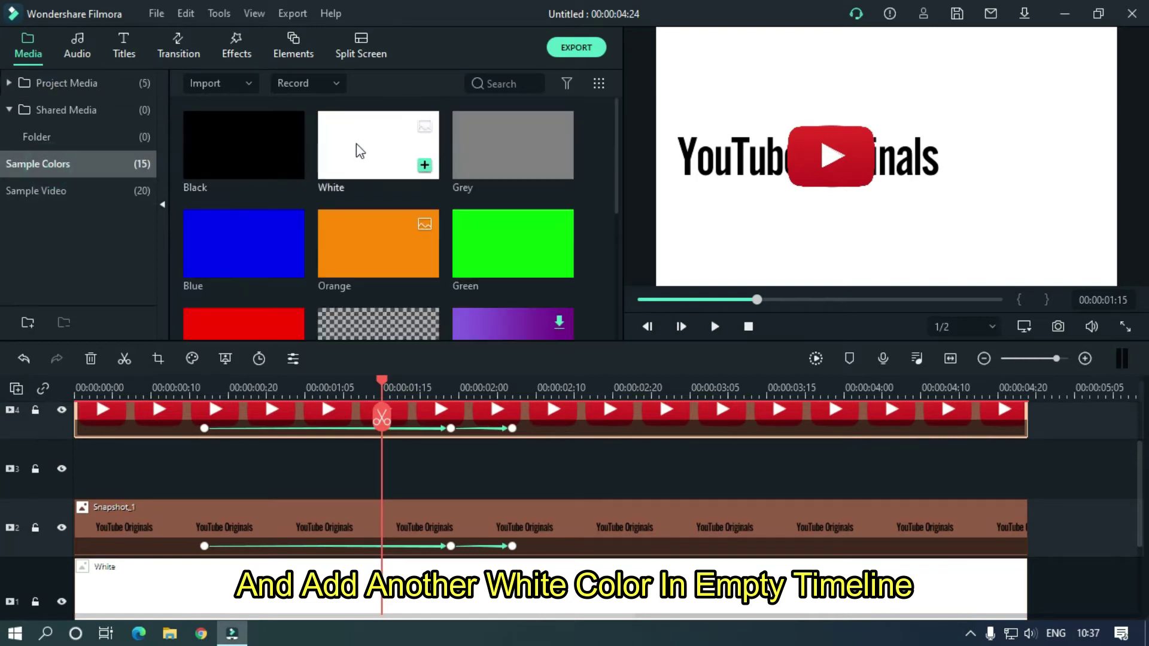
drag(359, 154, 74, 493)
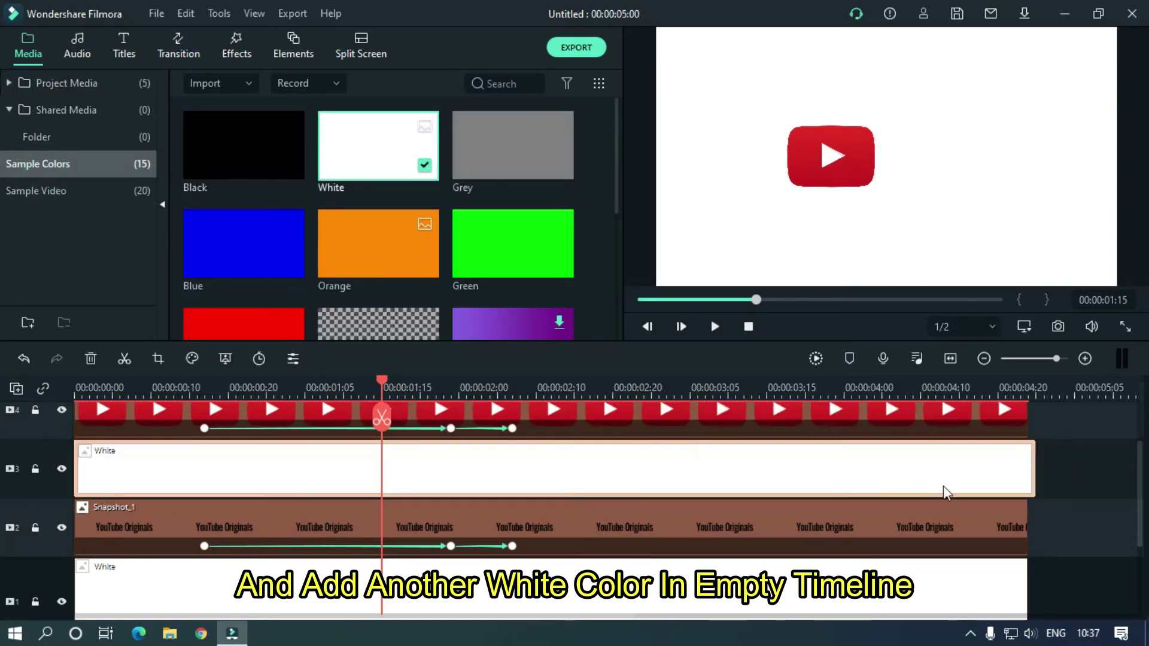
drag(1034, 470, 1027, 460)
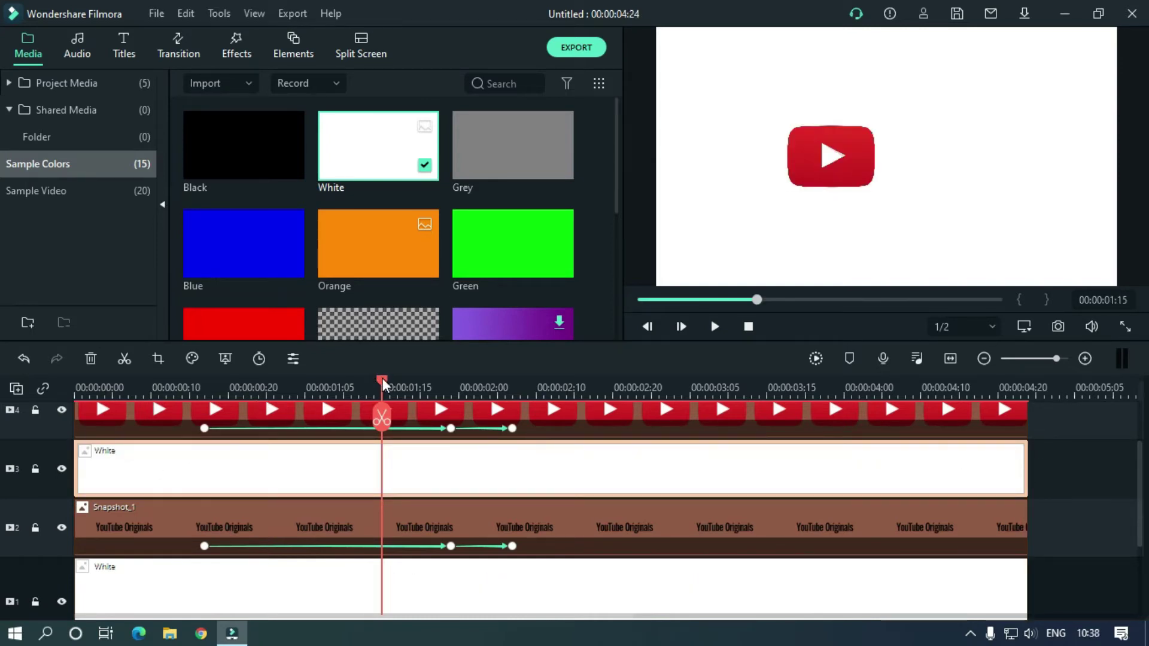
drag(381, 378, 198, 387)
Lock the logo track and the YouTube Originals text track.
click(36, 410)
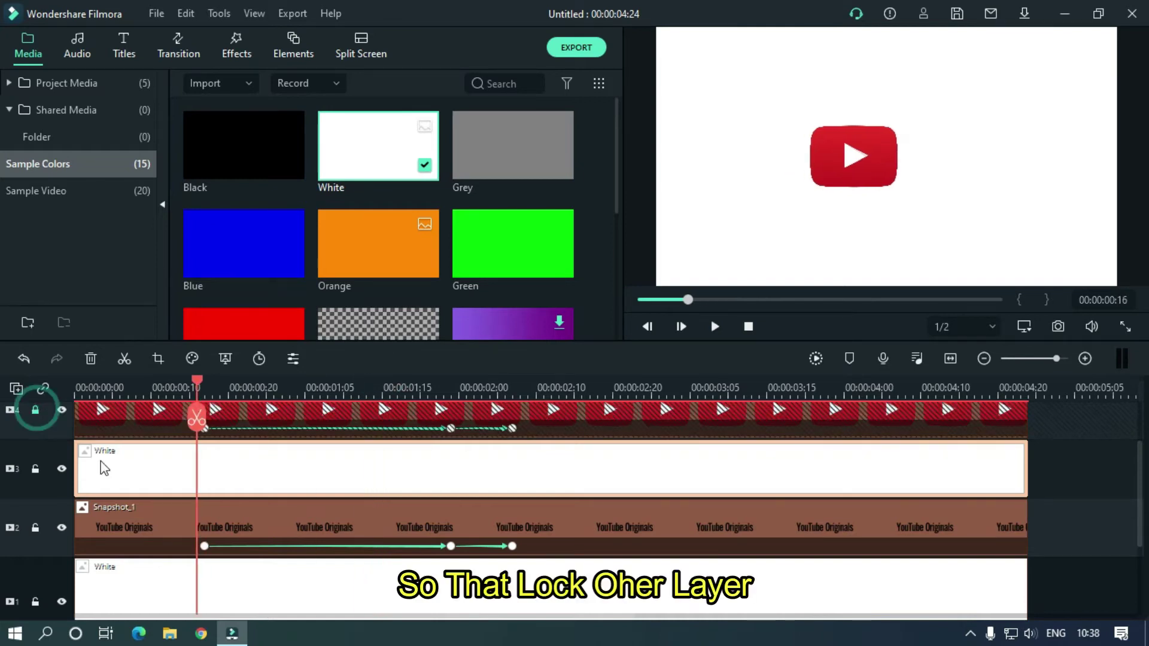
click(35, 526)
drag(1139, 477, 1138, 465)
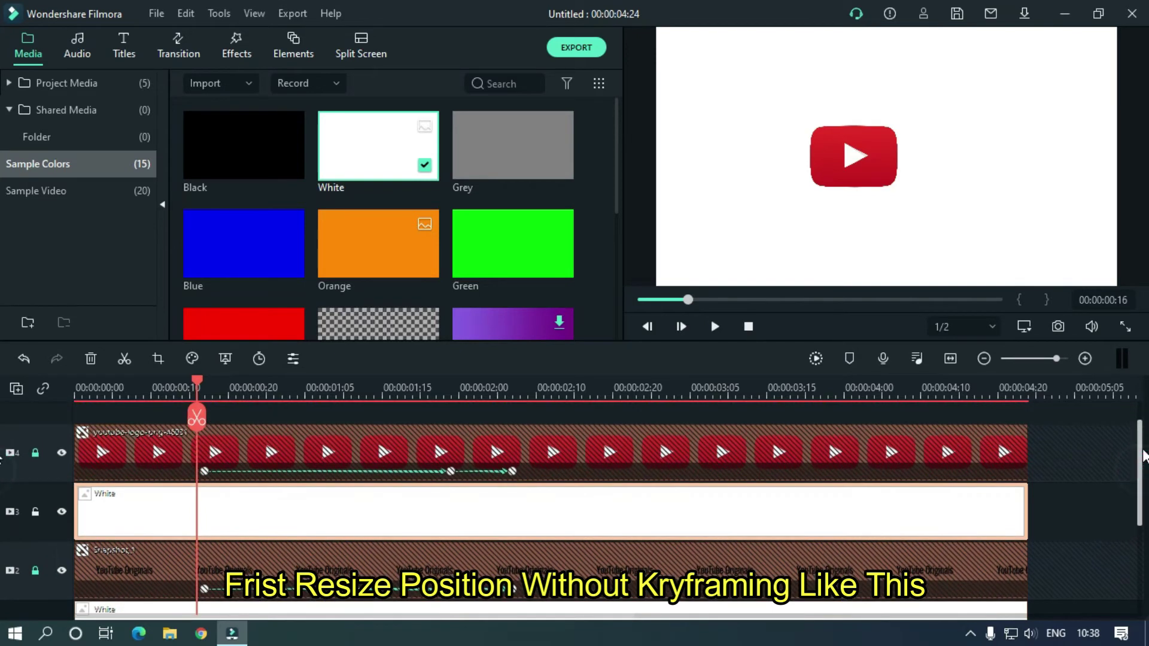
Shift the White clip to Position X -260 so it covers the text.
click(205, 387)
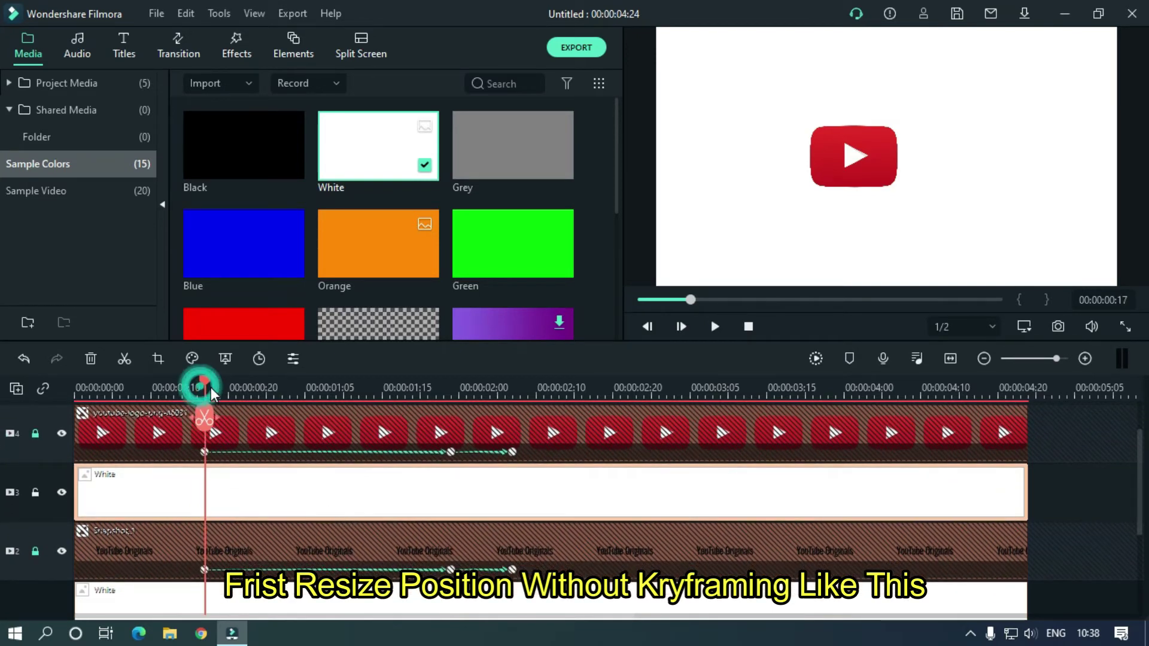
double_click(111, 490)
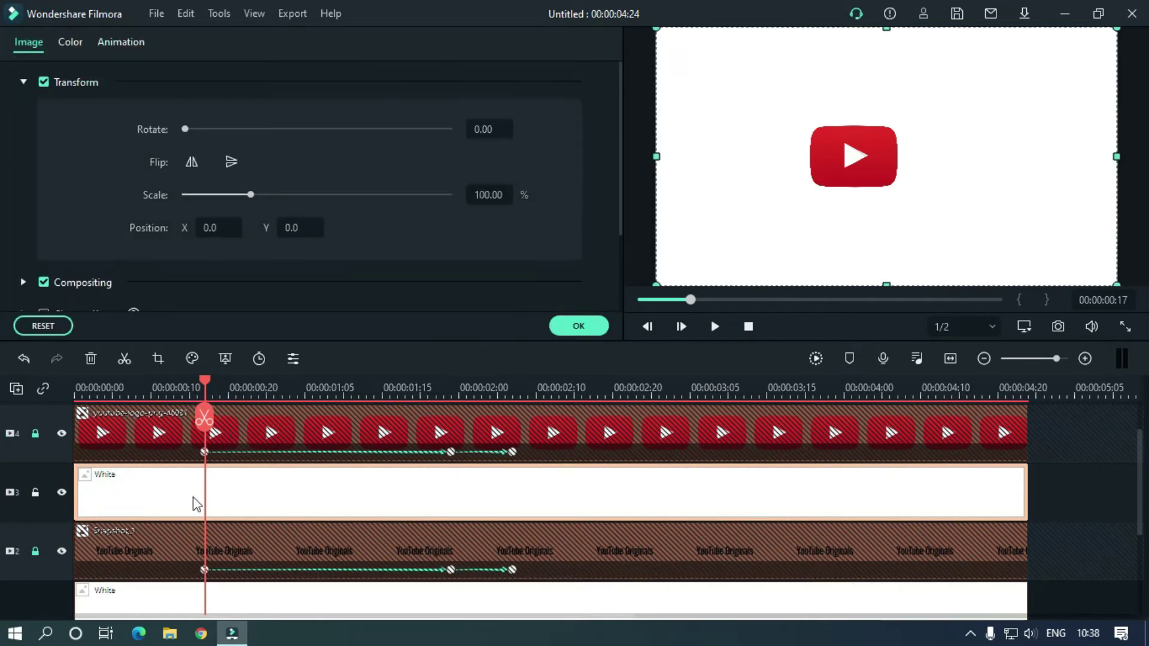
mouse_move(1053, 200)
mouse_down()
mouse_move(822, 197)
mouse_move(859, 207)
mouse_up()
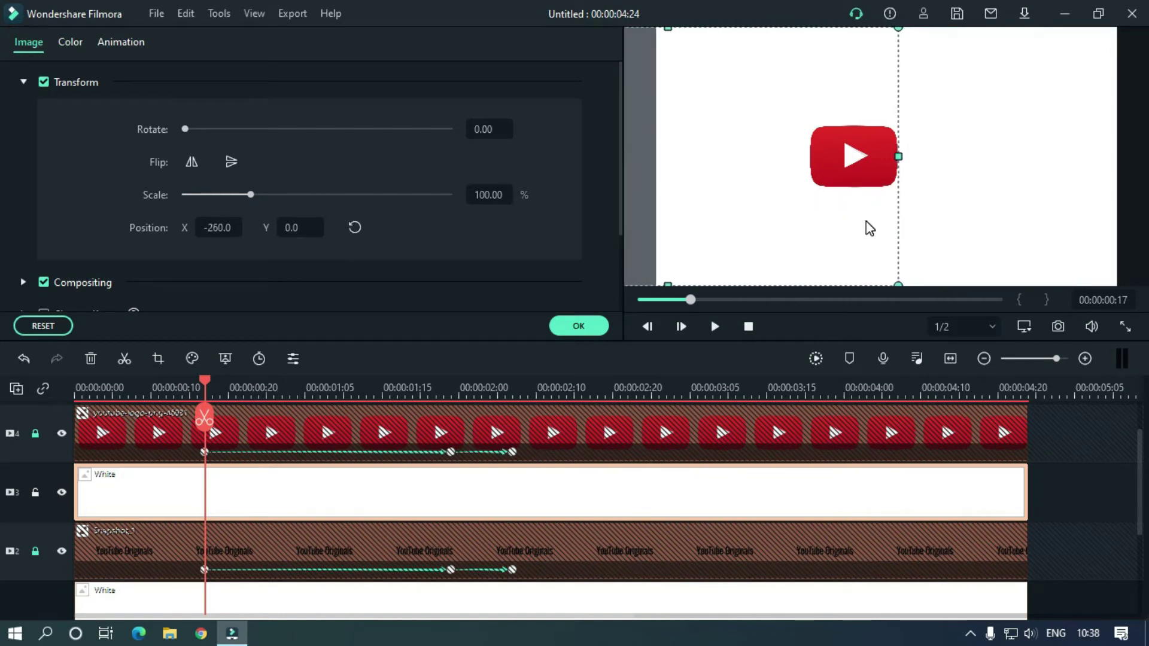
mouse_move(156, 395)
mouse_down()
mouse_move(414, 401)
mouse_move(205, 400)
mouse_up()
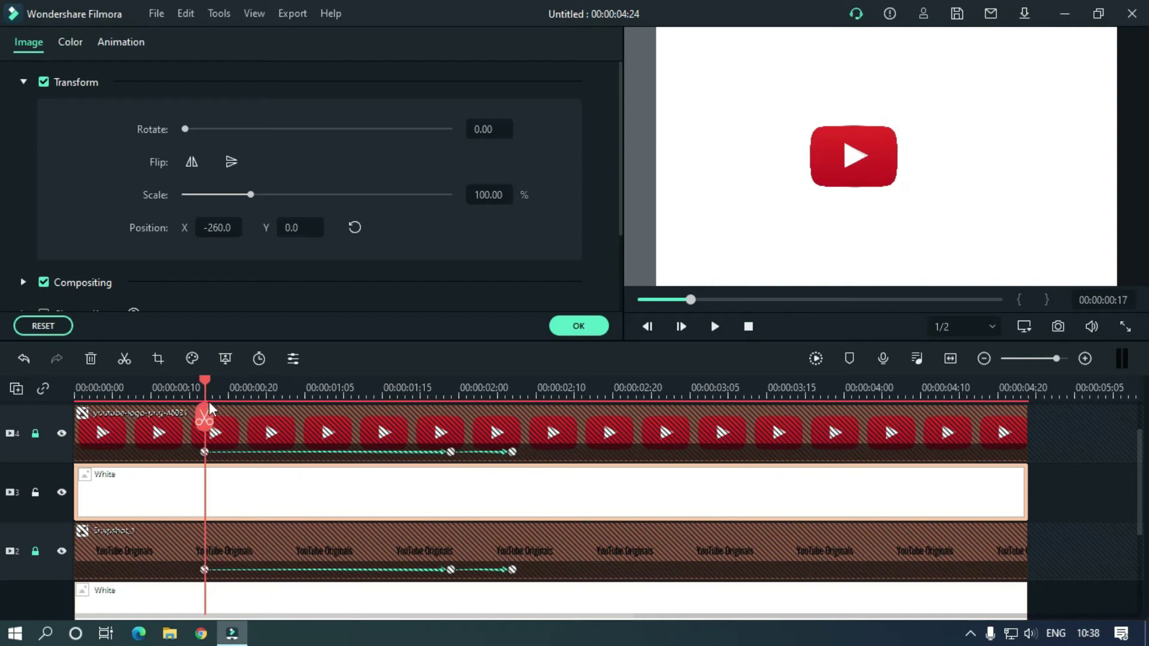
click(227, 494)
Keyframe the White layer at 0:17, X -36 at 1:24, and X -117 at 2:07.
click(131, 48)
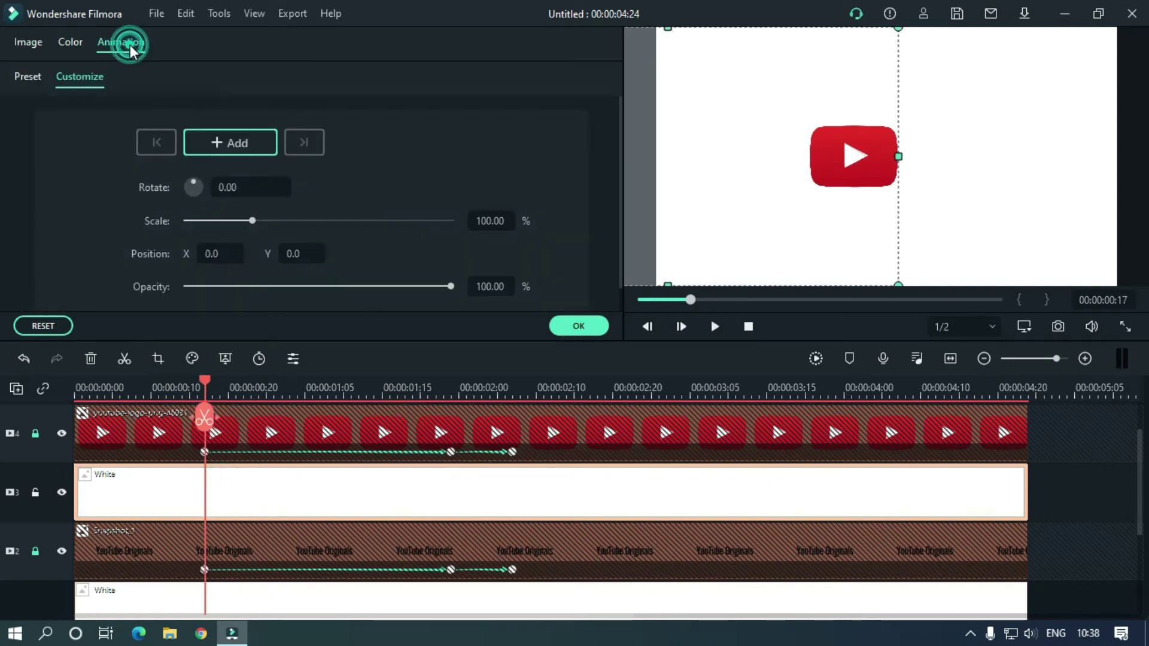
click(238, 143)
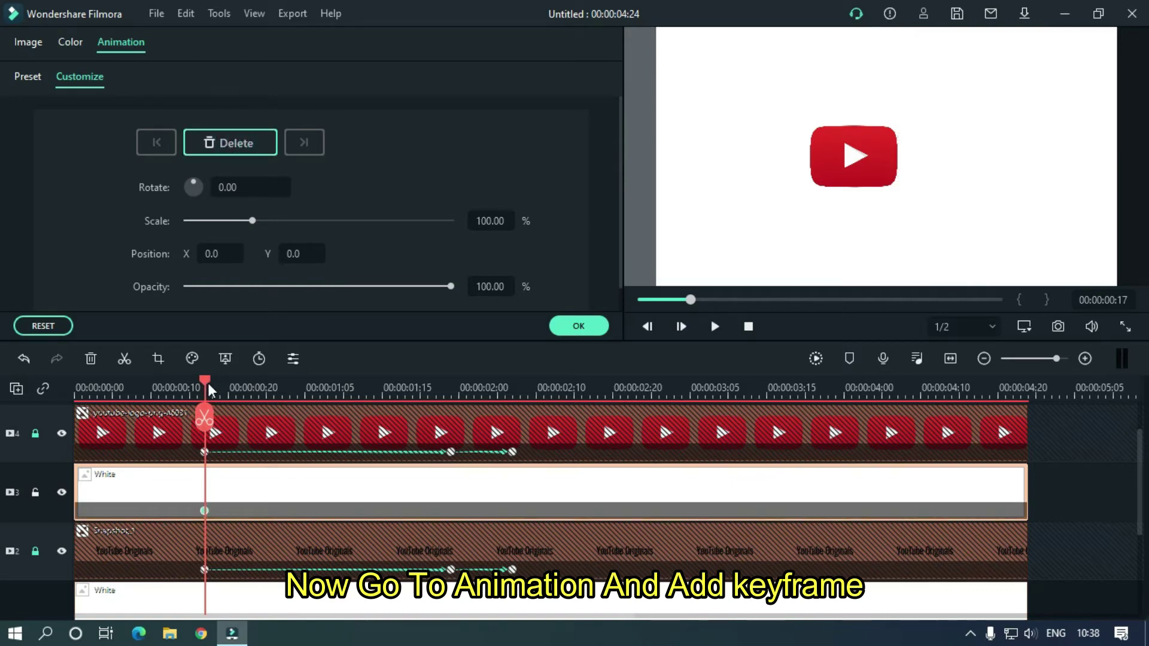
drag(209, 383, 452, 432)
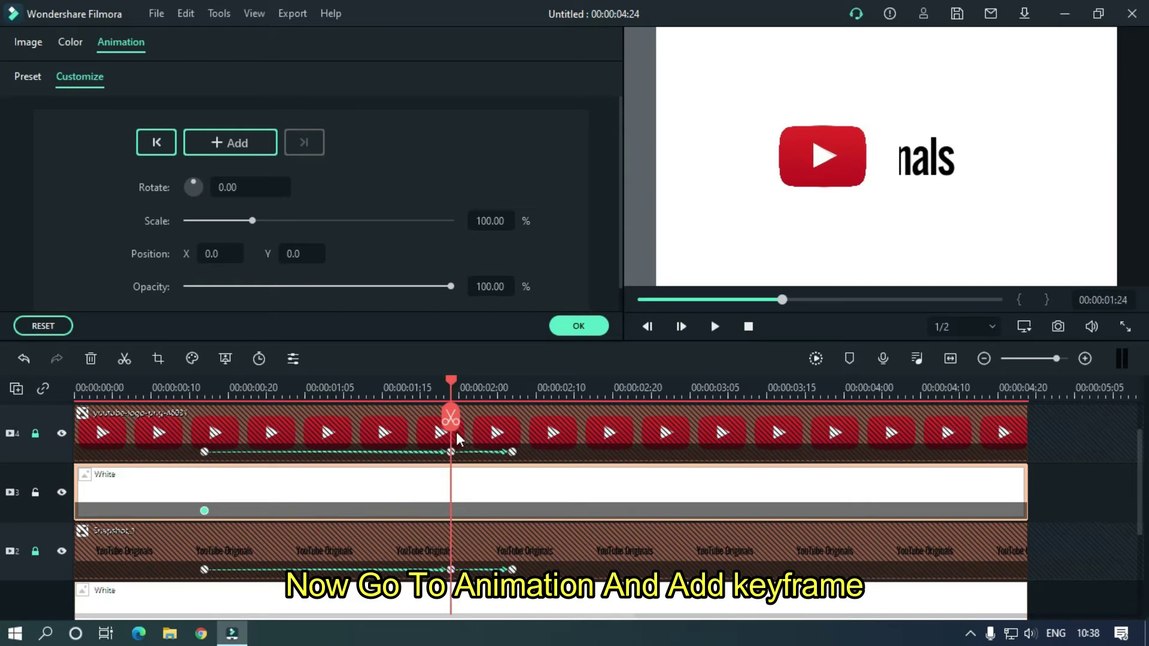
click(468, 477)
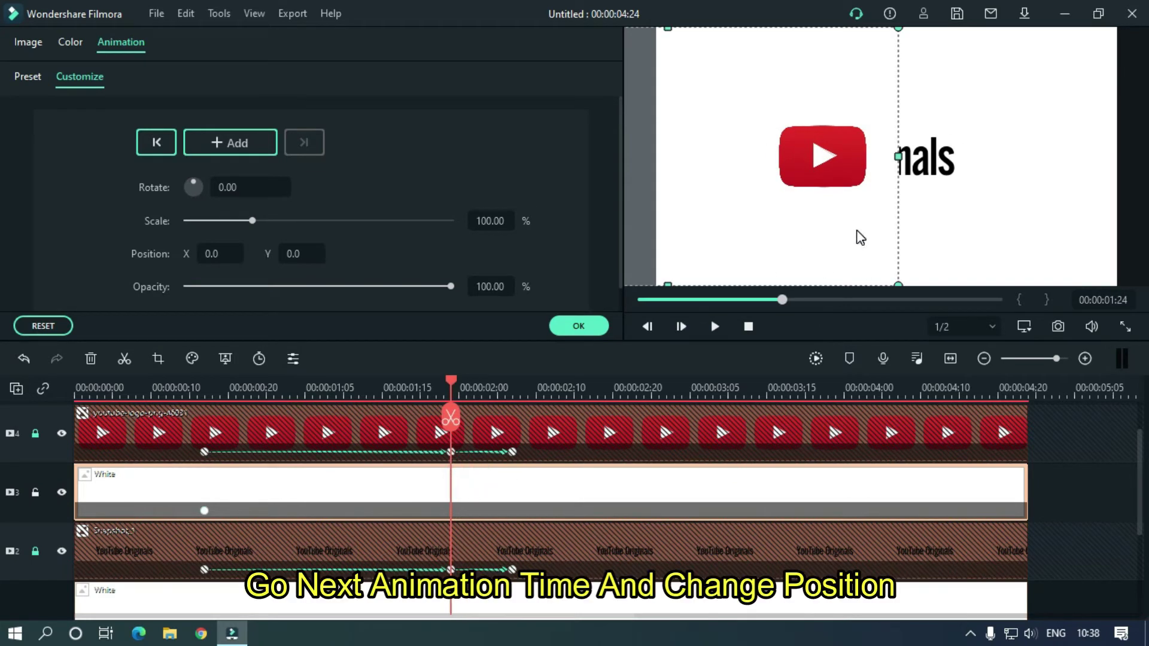
drag(856, 233, 822, 232)
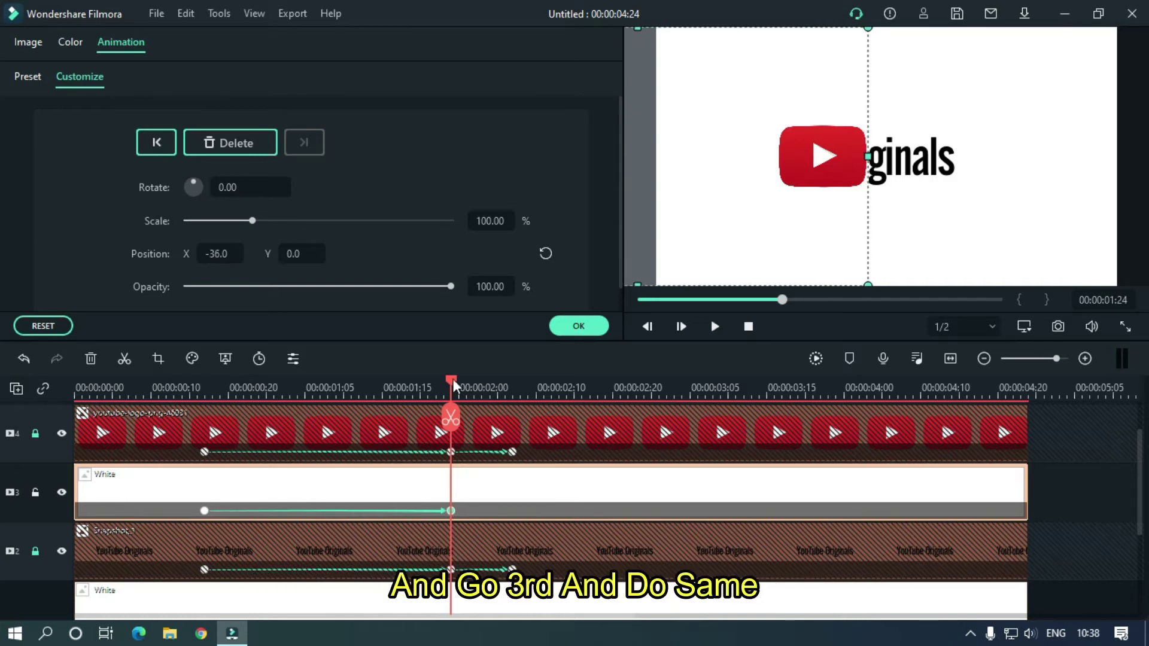
drag(453, 379, 513, 382)
drag(787, 264, 733, 239)
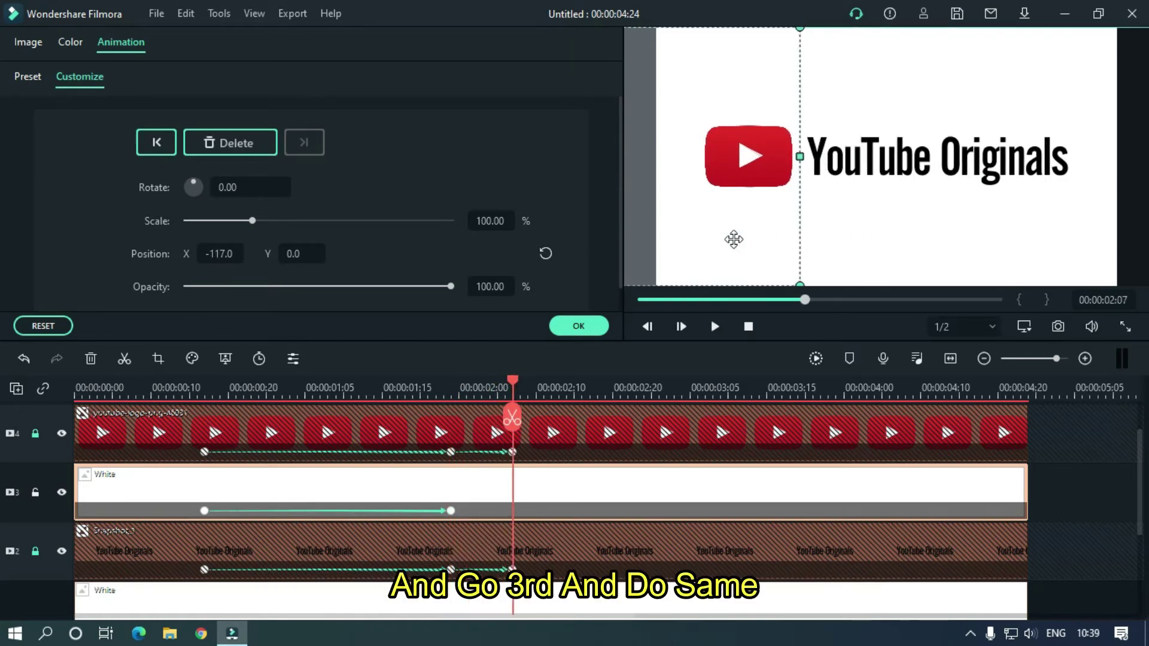
click(578, 326)
click(748, 326)
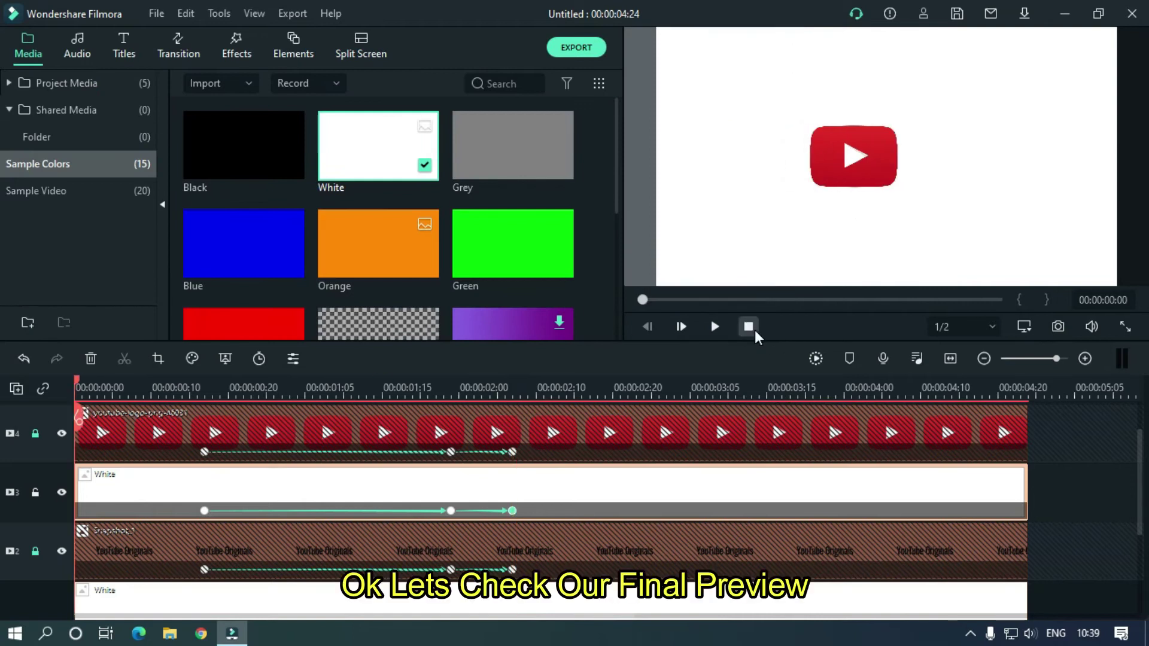
Play the white-version intro from the start and pause it on the full logo layout.
click(754, 329)
click(712, 326)
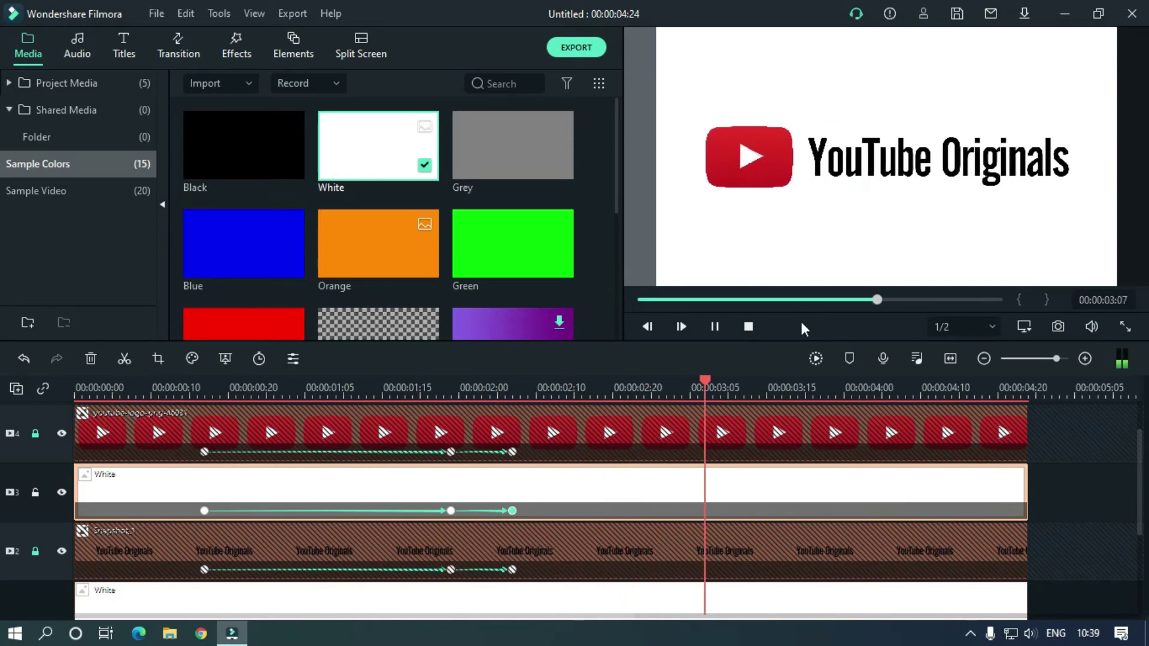
click(753, 330)
key(space)
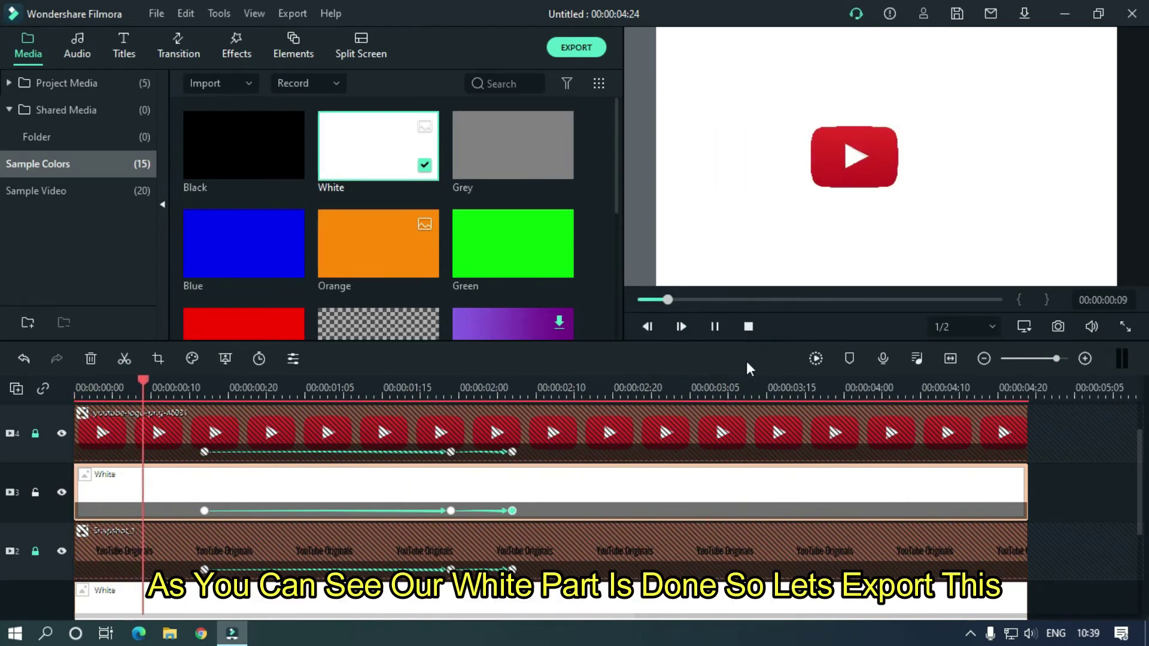
key(space)
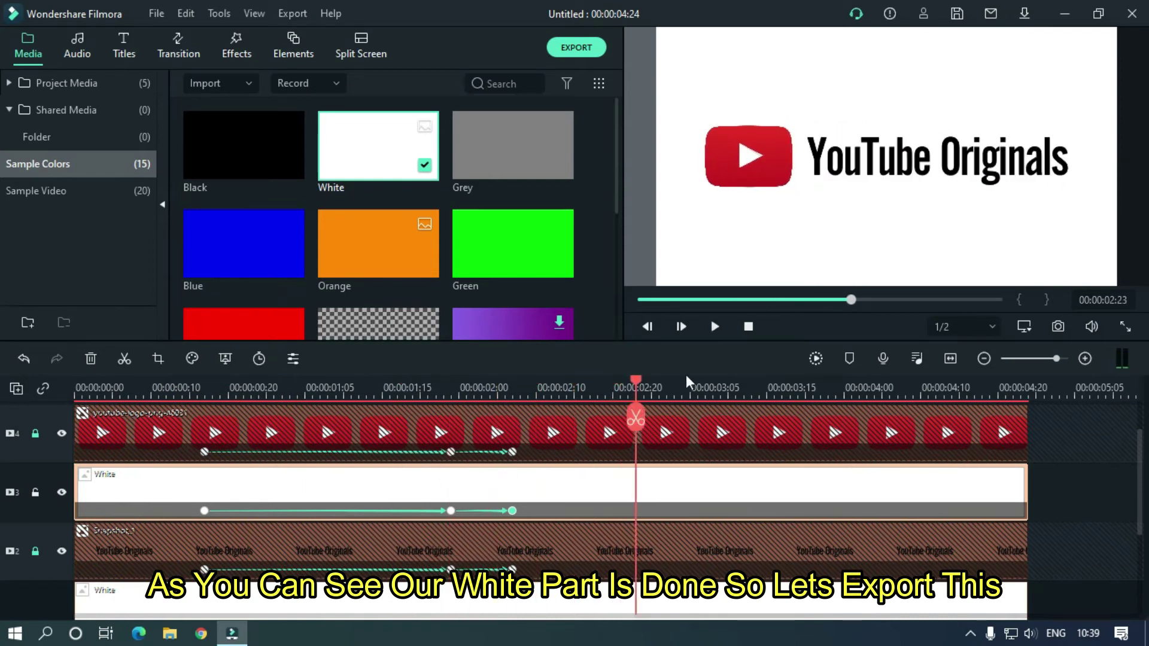
click(748, 326)
key(space)
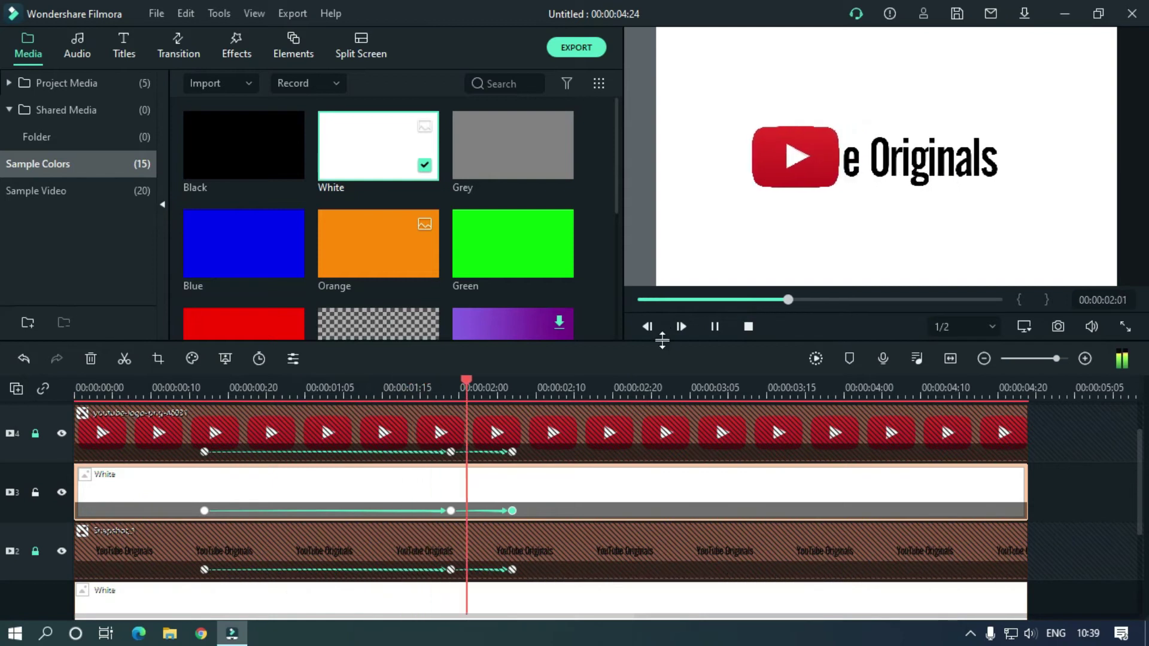
key(space)
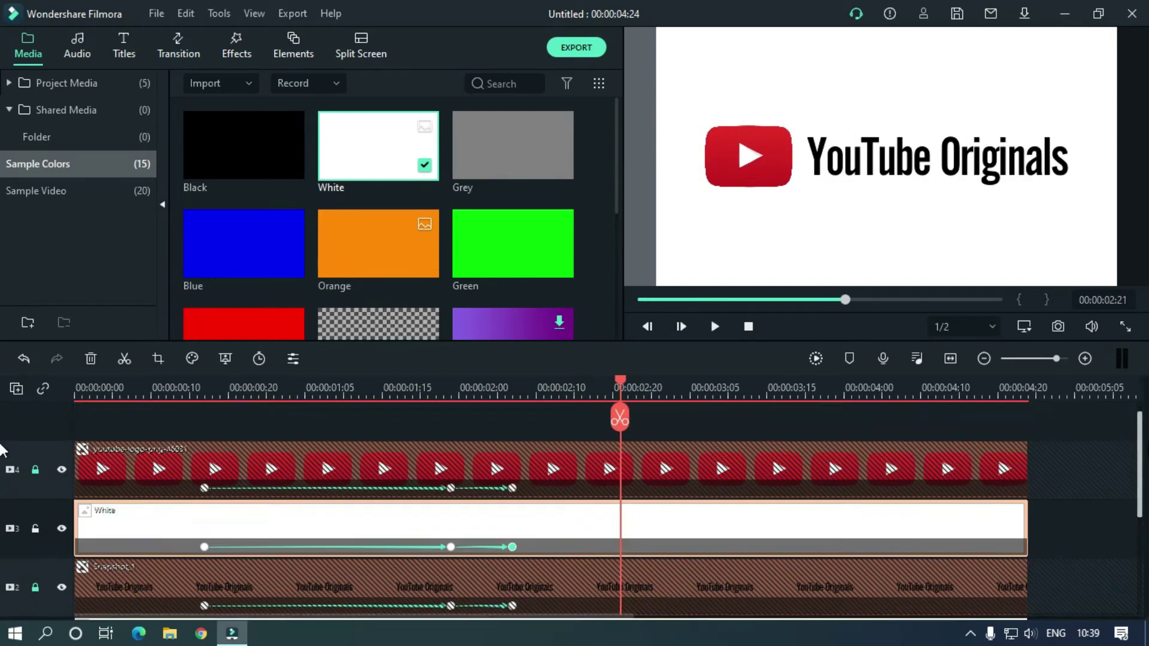
Start an MP4 export named 'Youtube Originals'.
scroll(3, 506, down, 3)
scroll(3, 526, down, 3)
scroll(3, 532, up, 3)
click(576, 47)
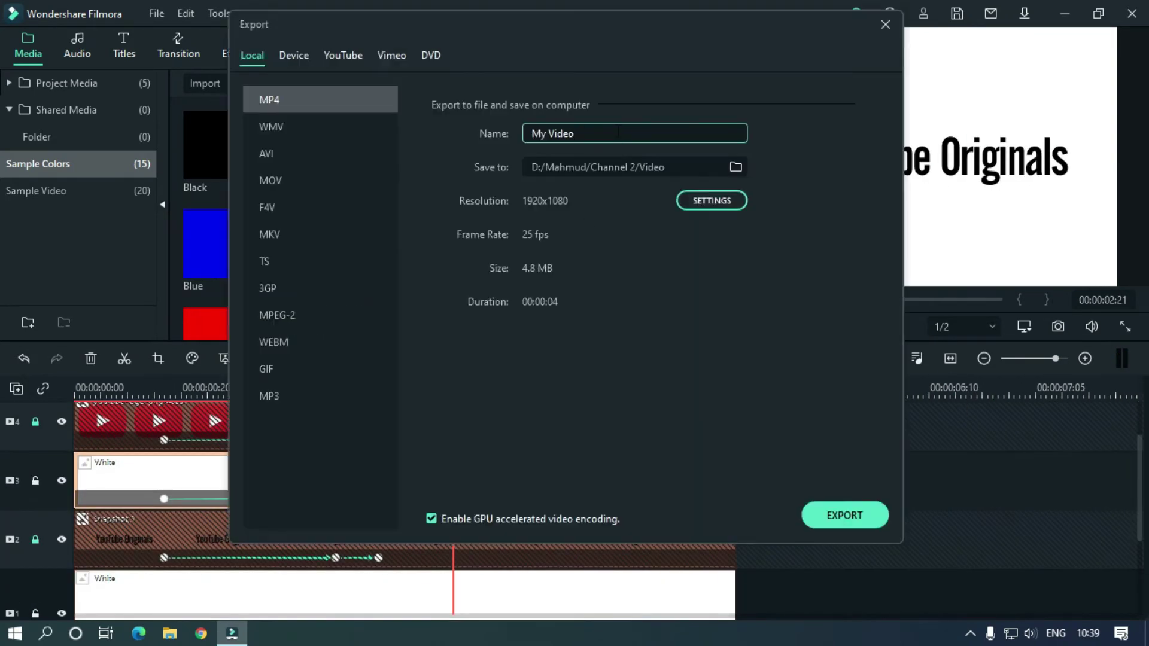
text(Youtube Originals)
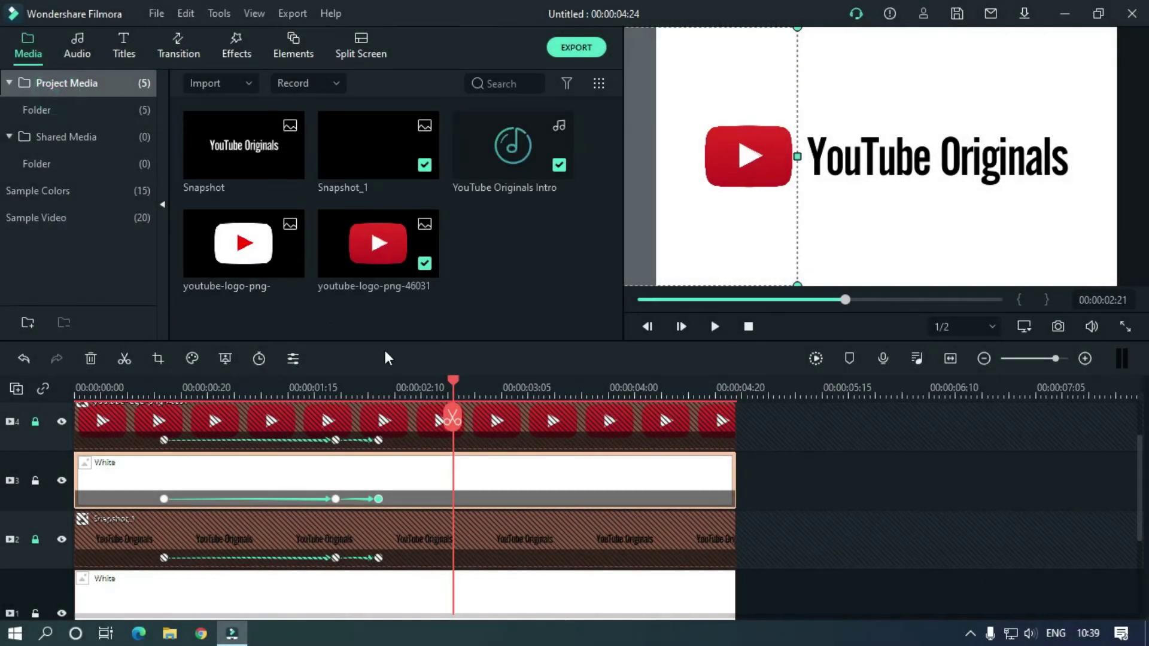
Replace the bottom White background clip with a Red colour clip from the samples.
click(1137, 468)
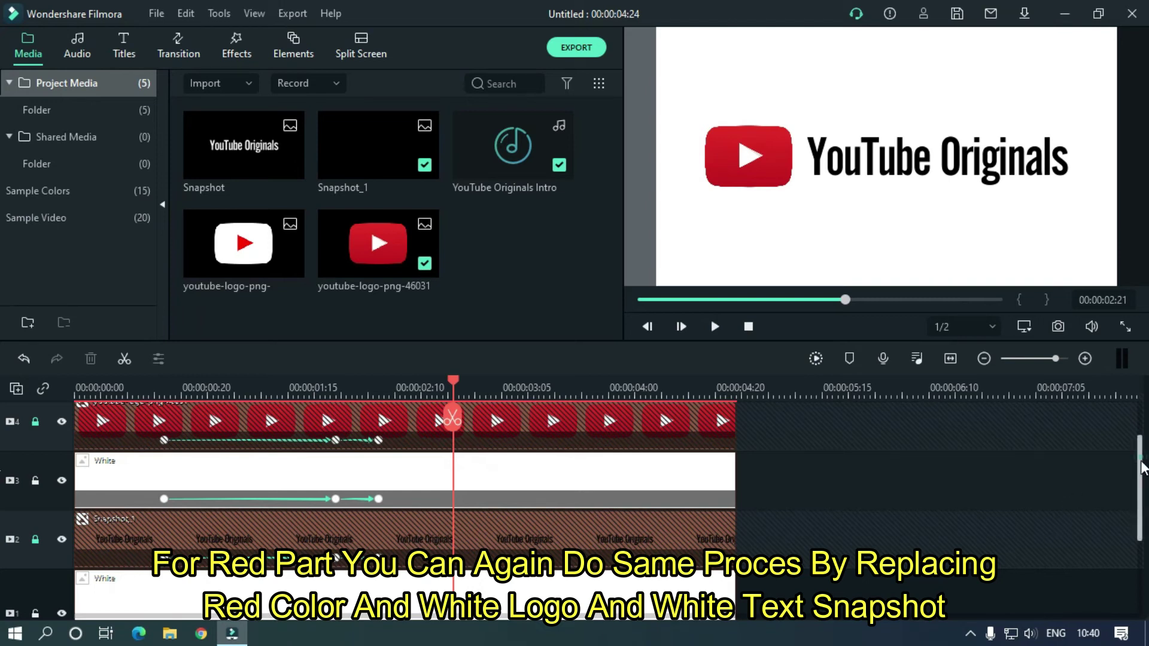
scroll(1122, 483, down, 2)
click(703, 617)
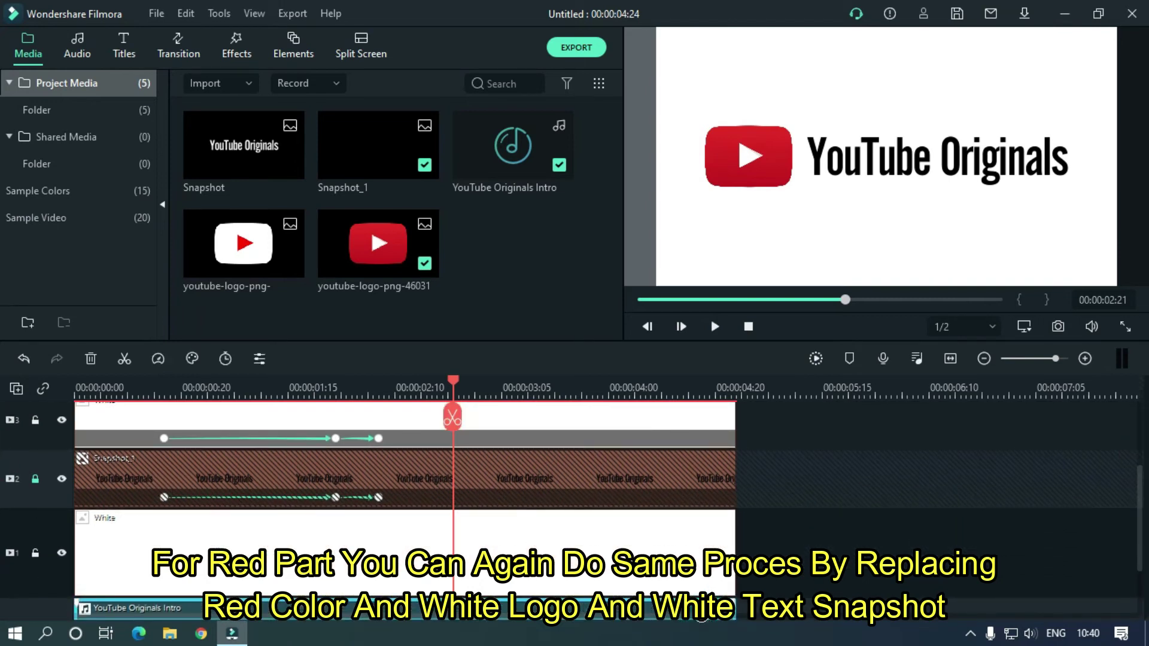
click(949, 361)
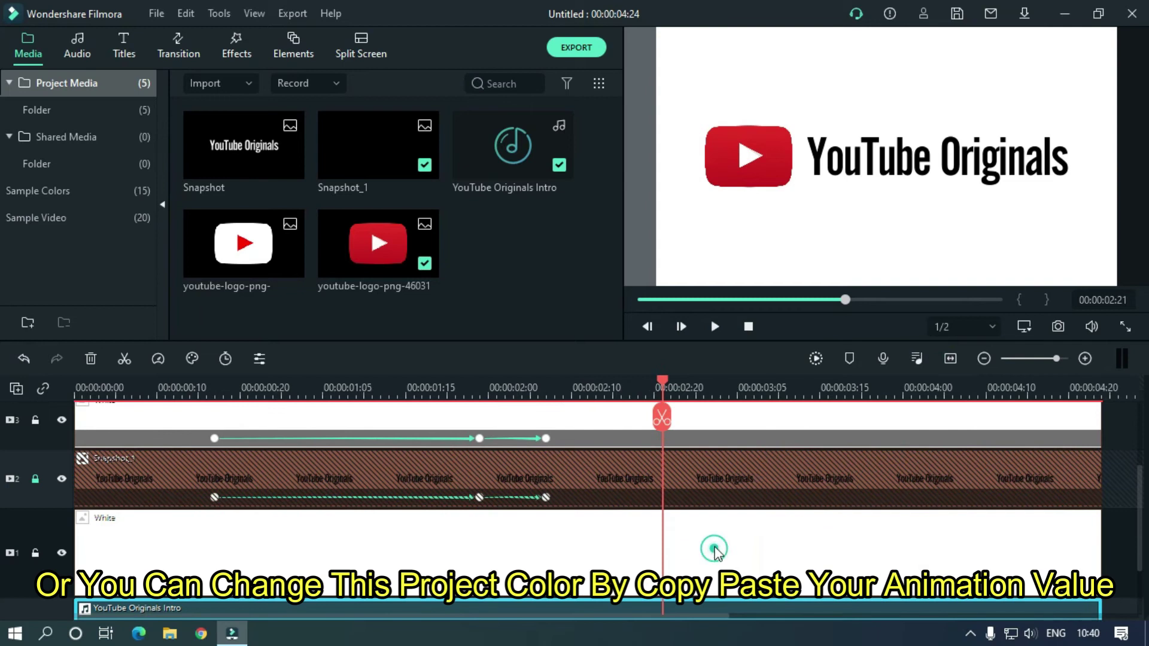
click(128, 545)
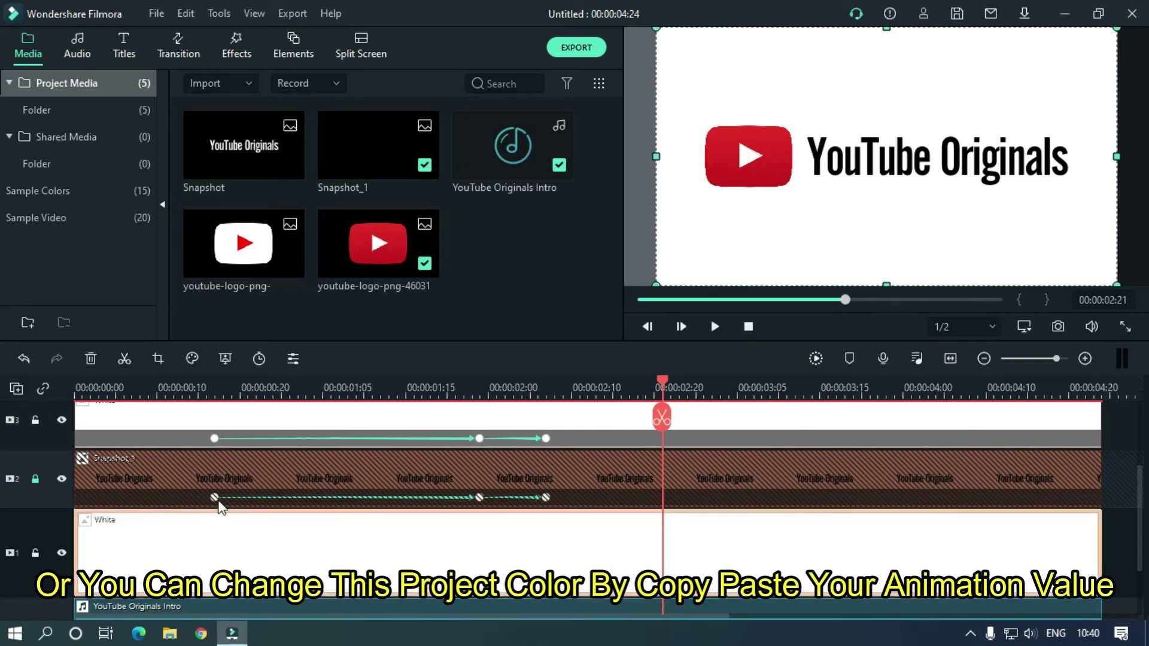
key(Delete)
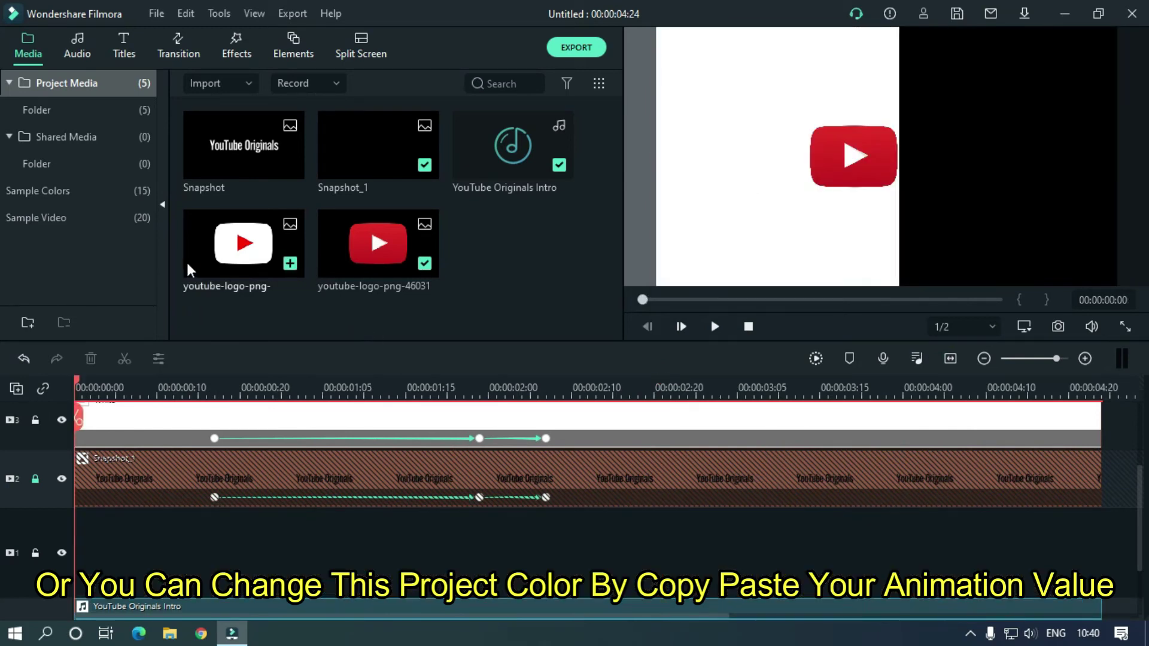
click(77, 214)
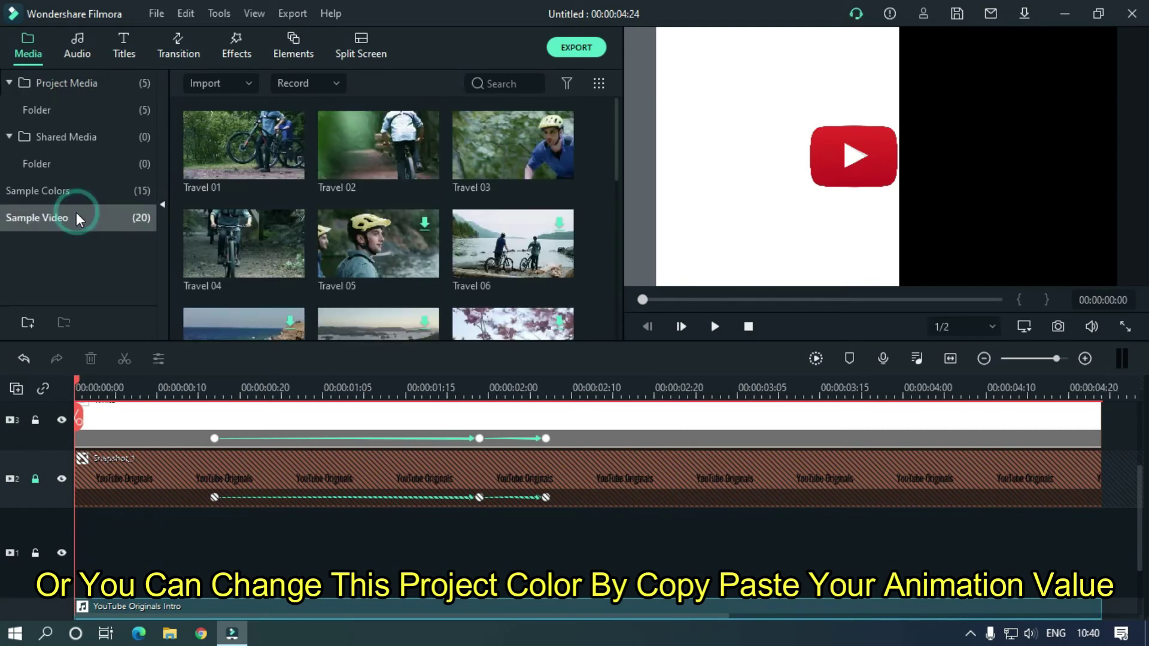
click(80, 192)
mouse_move(258, 316)
mouse_down()
mouse_move(96, 556)
mouse_move(73, 556)
mouse_up()
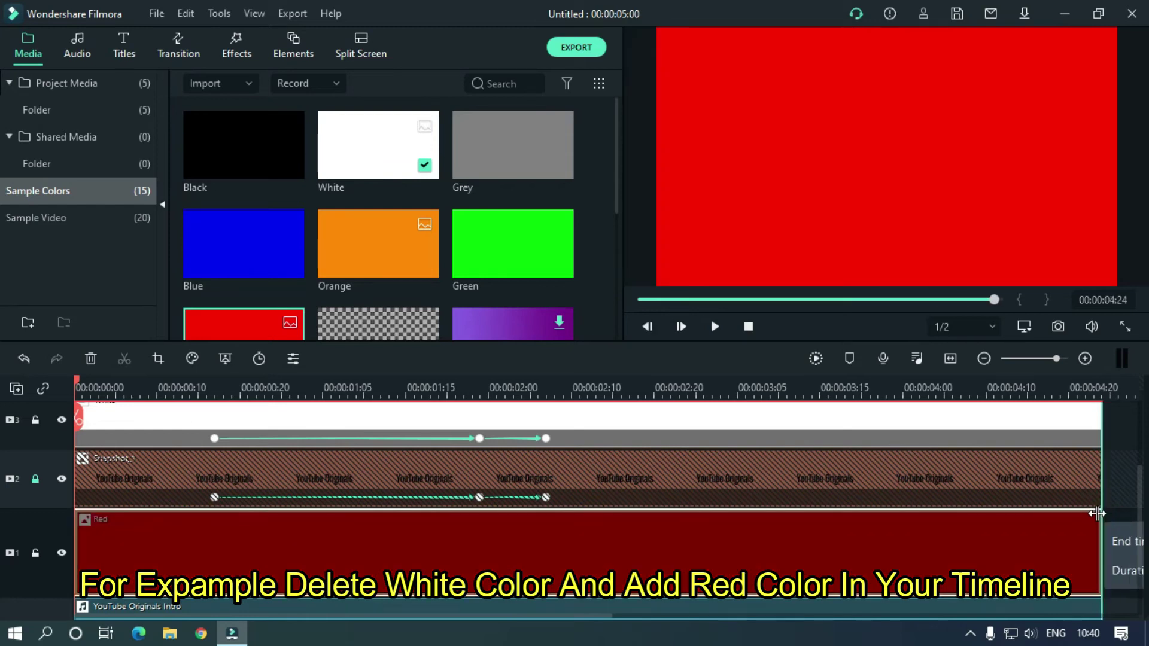
Trim the Red clip to end at 4:24 and unlock the Snapshot_1 track.
drag(1108, 512, 1101, 512)
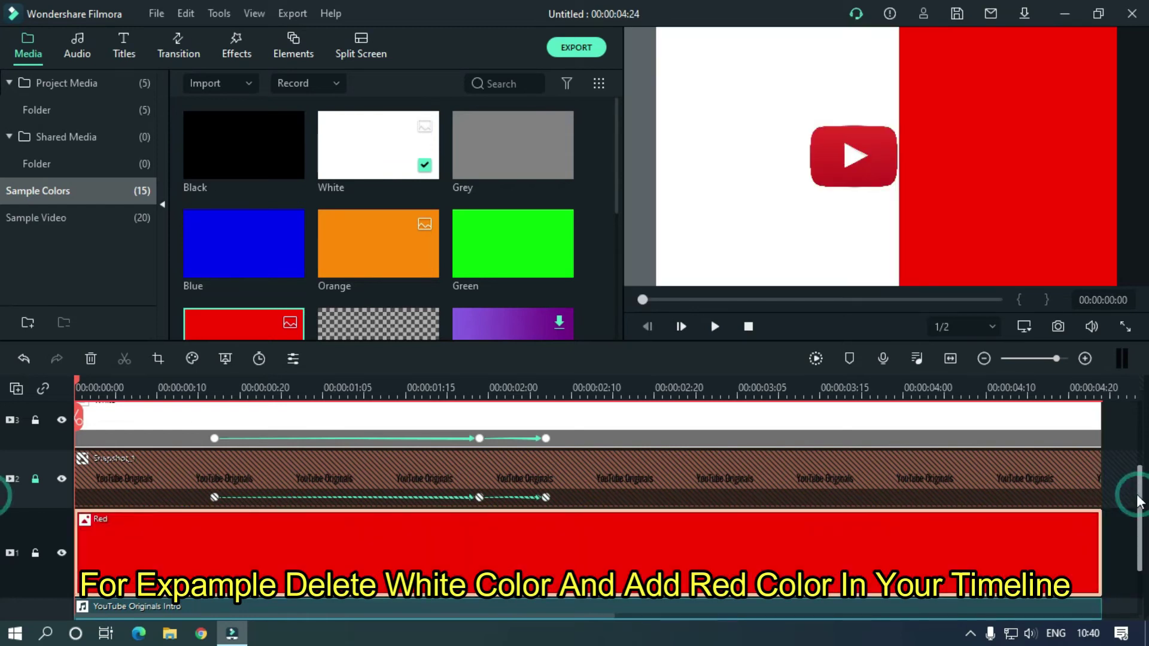
click(34, 478)
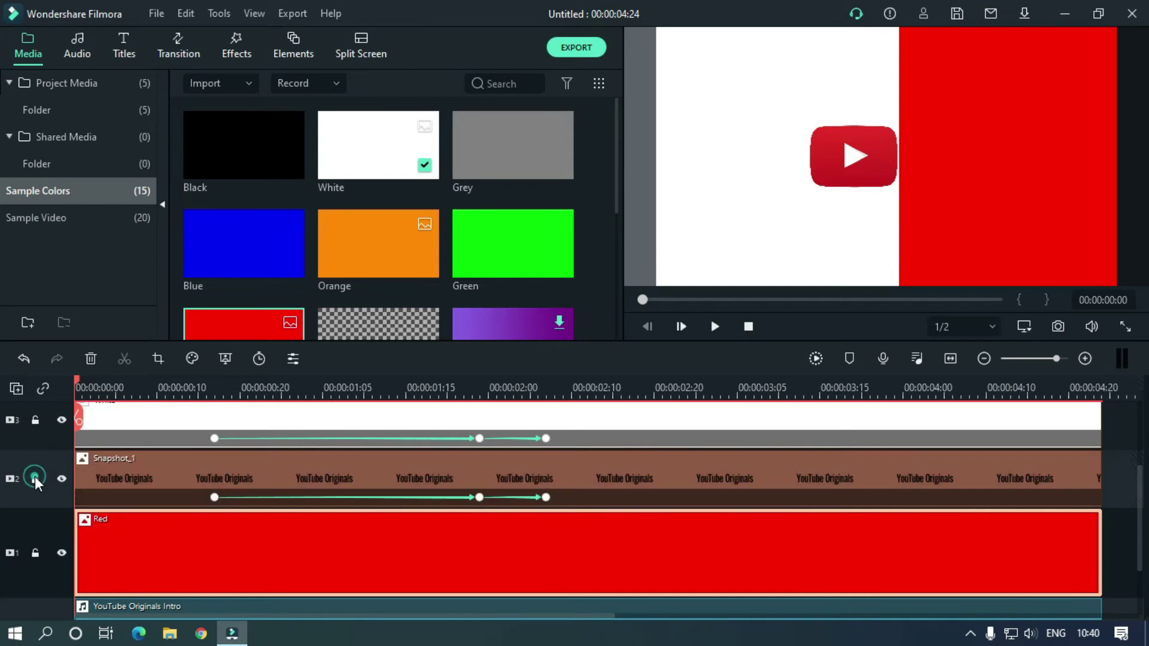
click(127, 478)
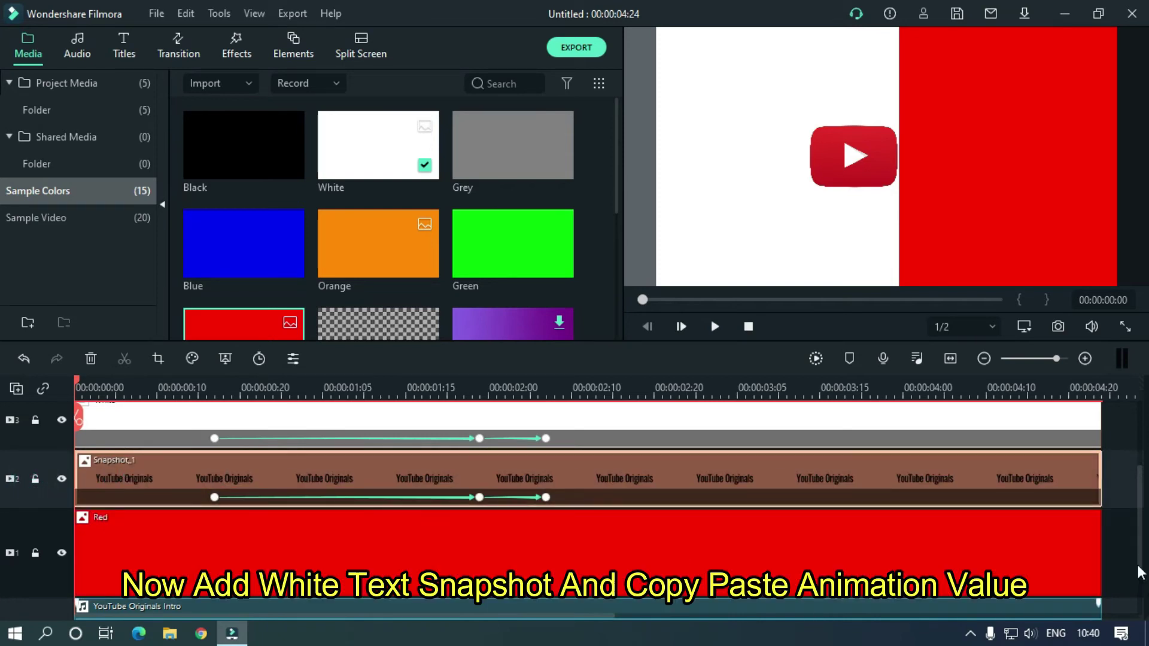
Put the Snapshot title from Project Media on a new top track and hide Snapshot_1.
drag(1140, 519, 628, 359)
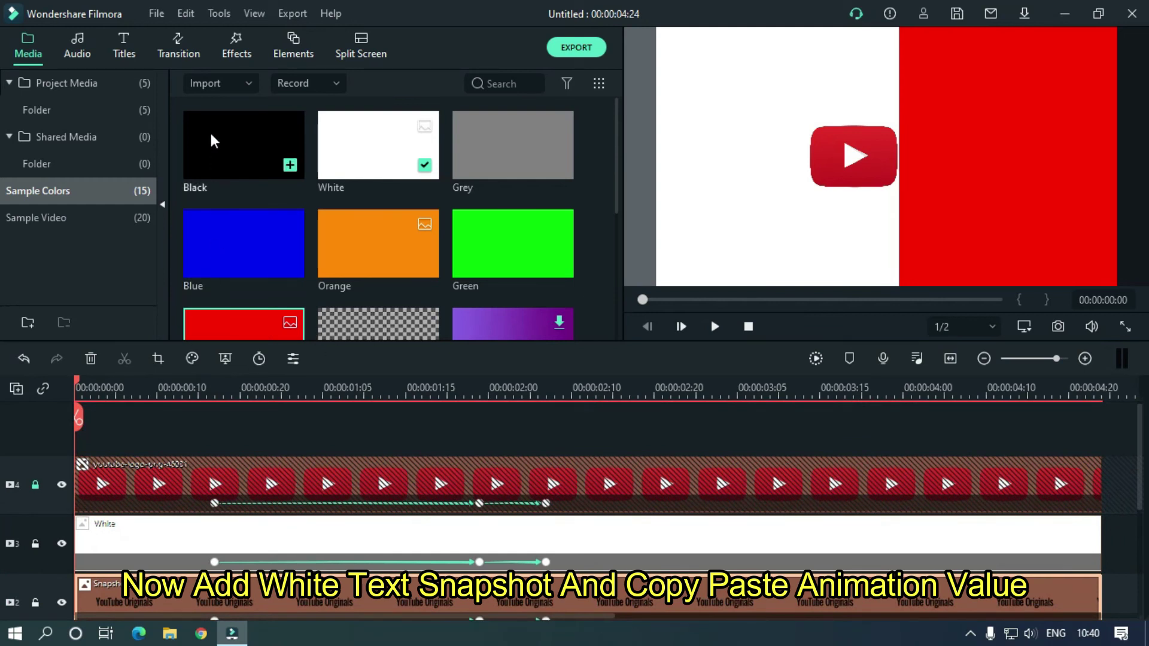
click(76, 85)
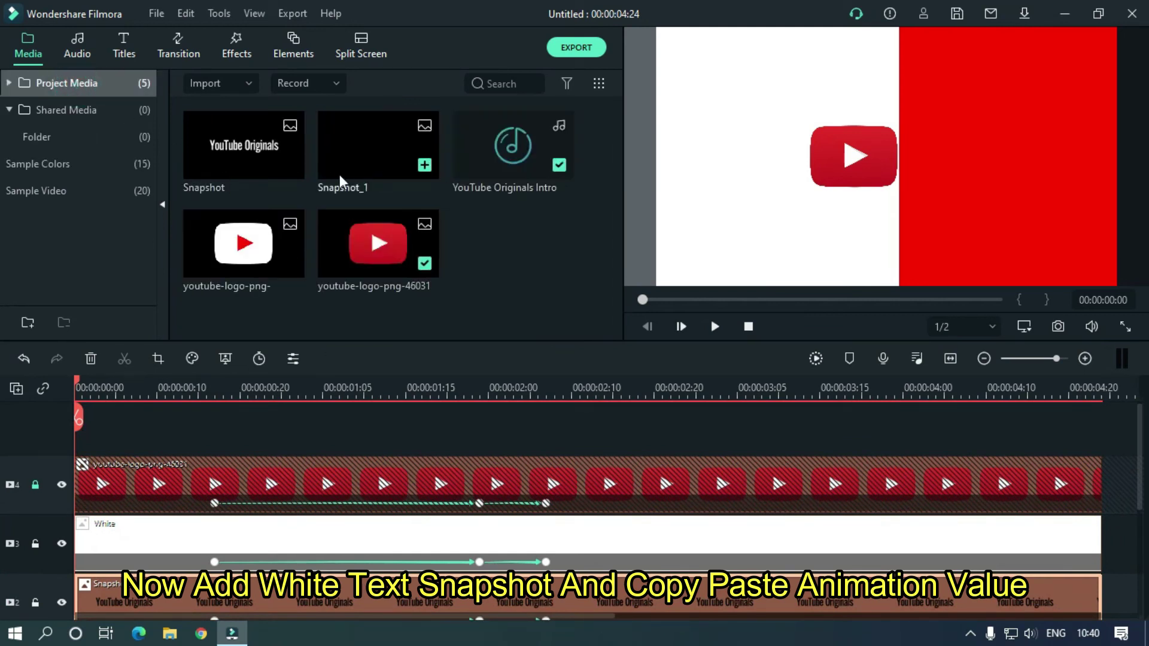
drag(239, 146, 70, 443)
scroll(1132, 440, down, 3)
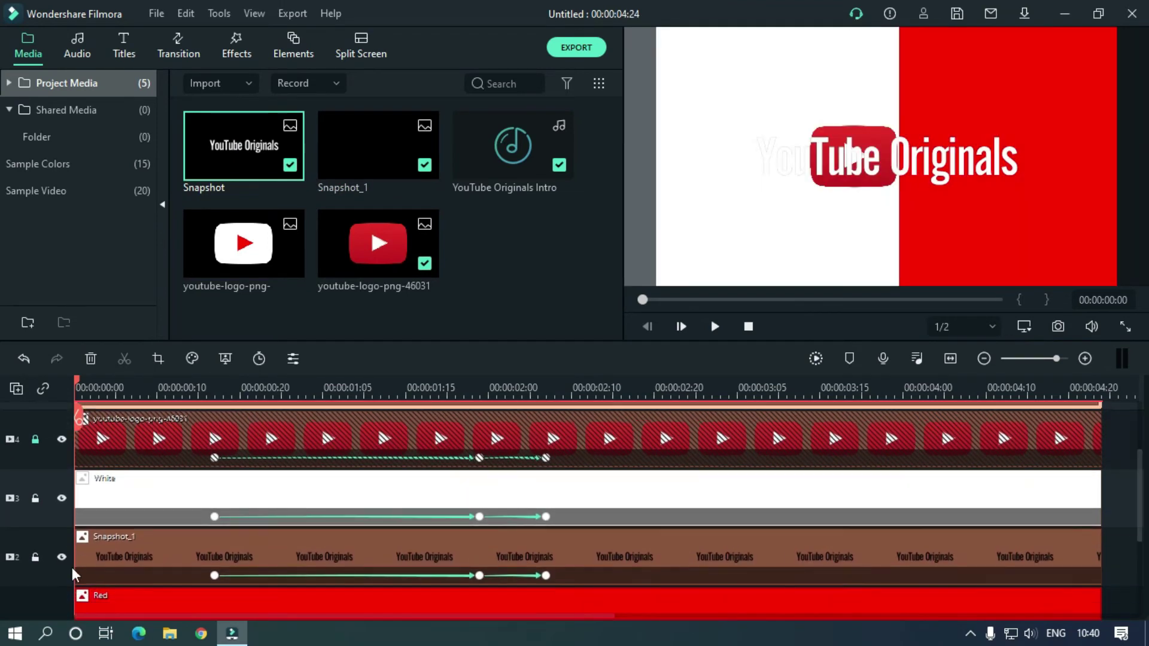
click(61, 555)
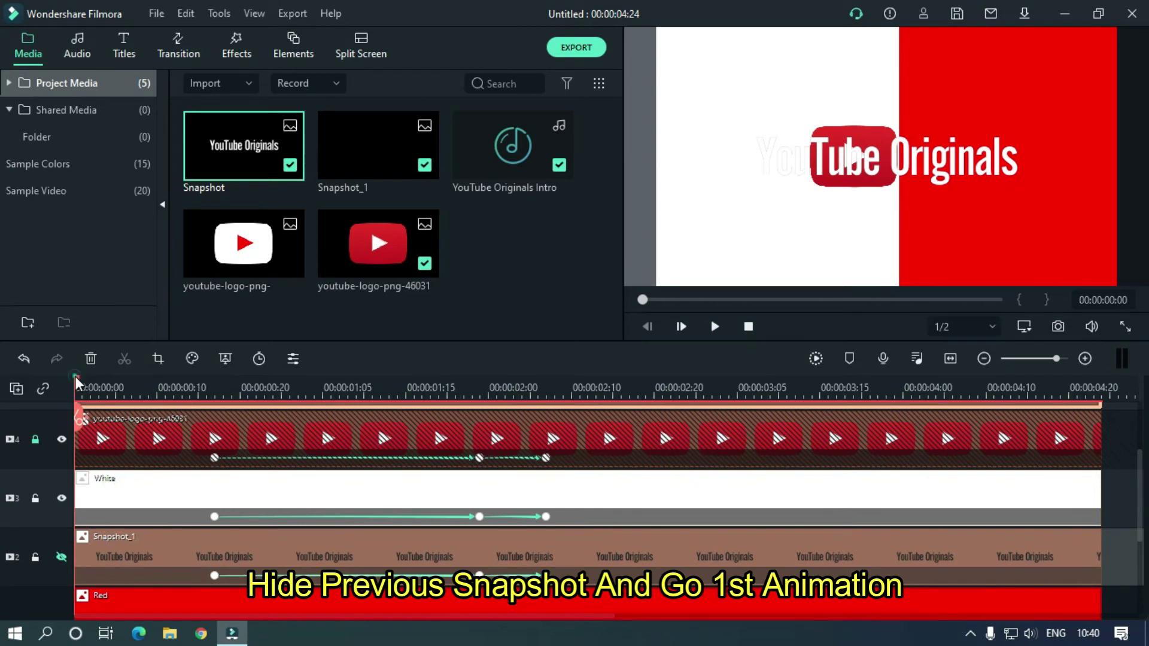
drag(76, 379, 215, 414)
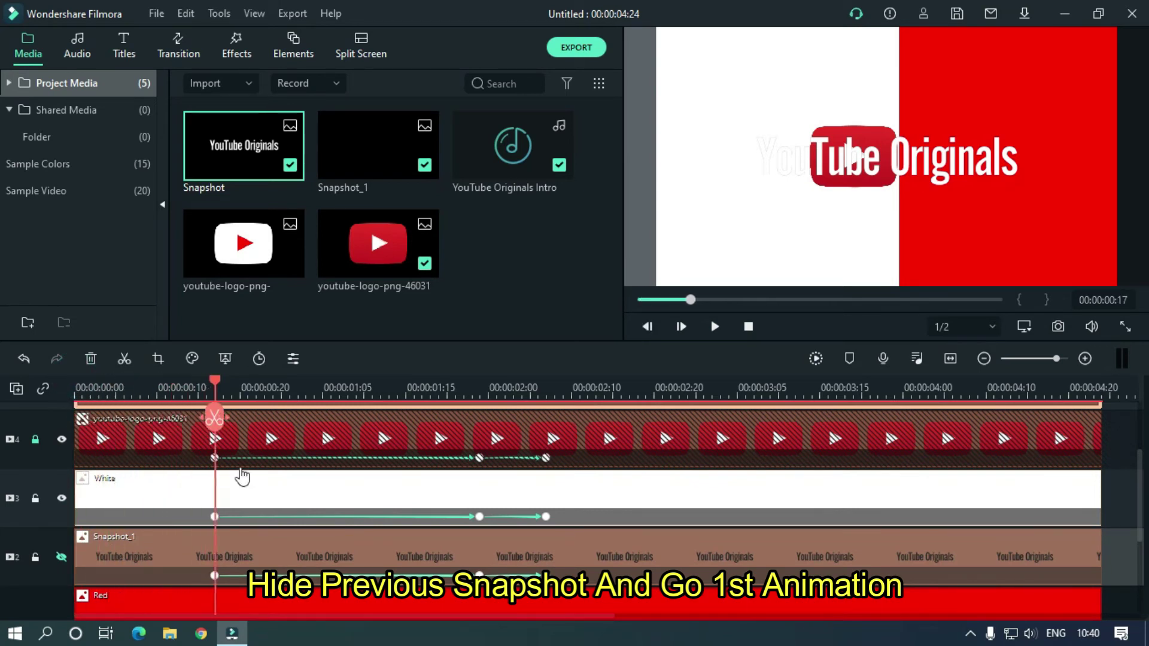
Copy Snapshot_1's first-keyframe Position X of -144.0 onto the new Snapshot clip.
double_click(254, 549)
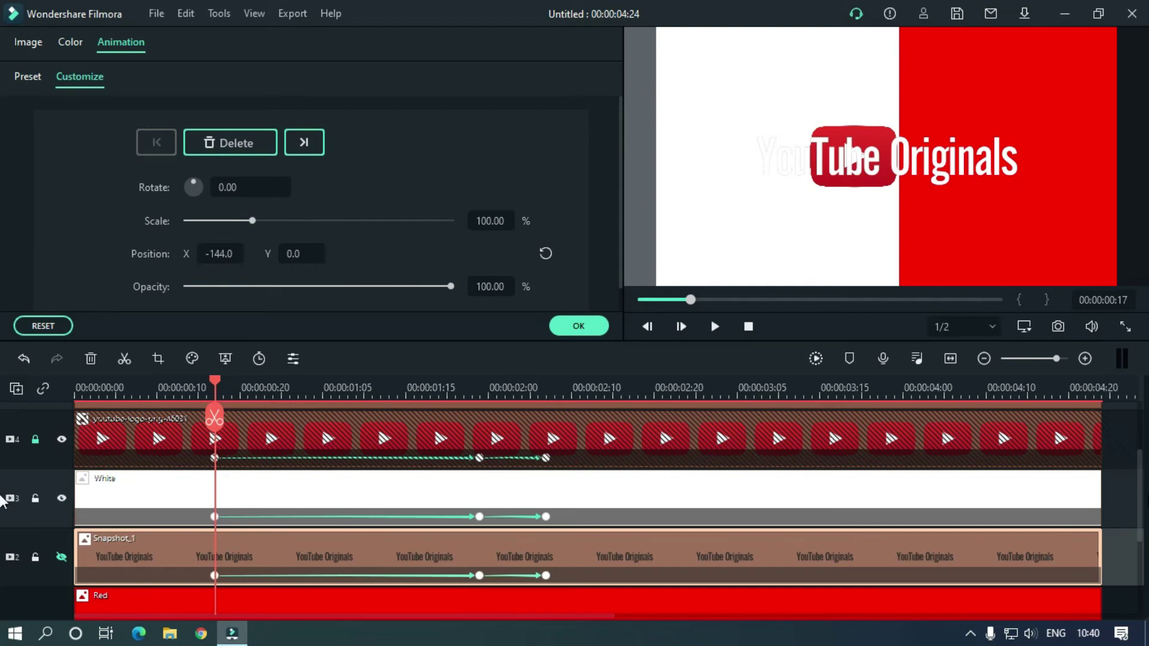
scroll(0, 500, up, 1)
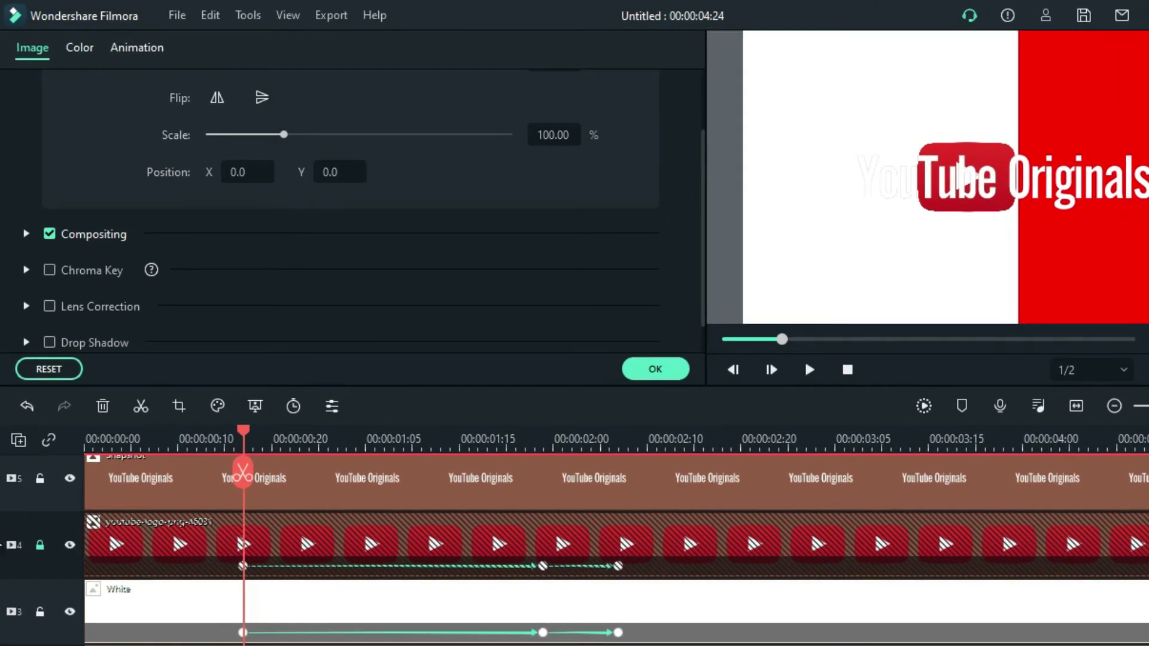
scroll(1, 544, up, 1)
scroll(1, 557, down, 2)
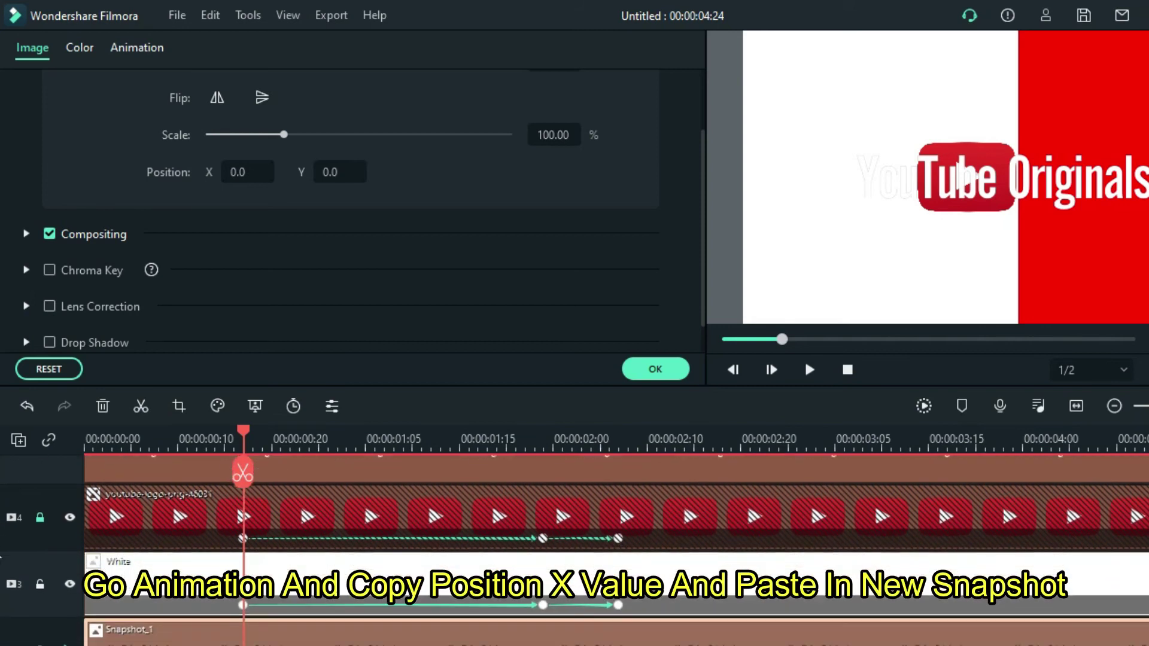
click(117, 52)
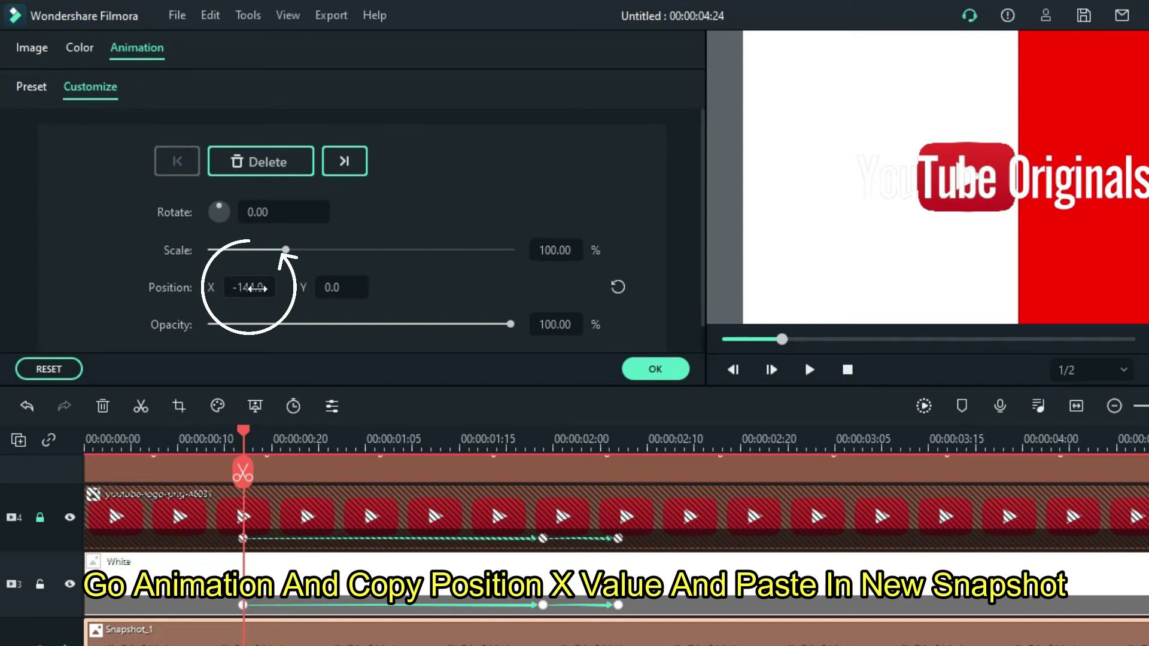
click(250, 289)
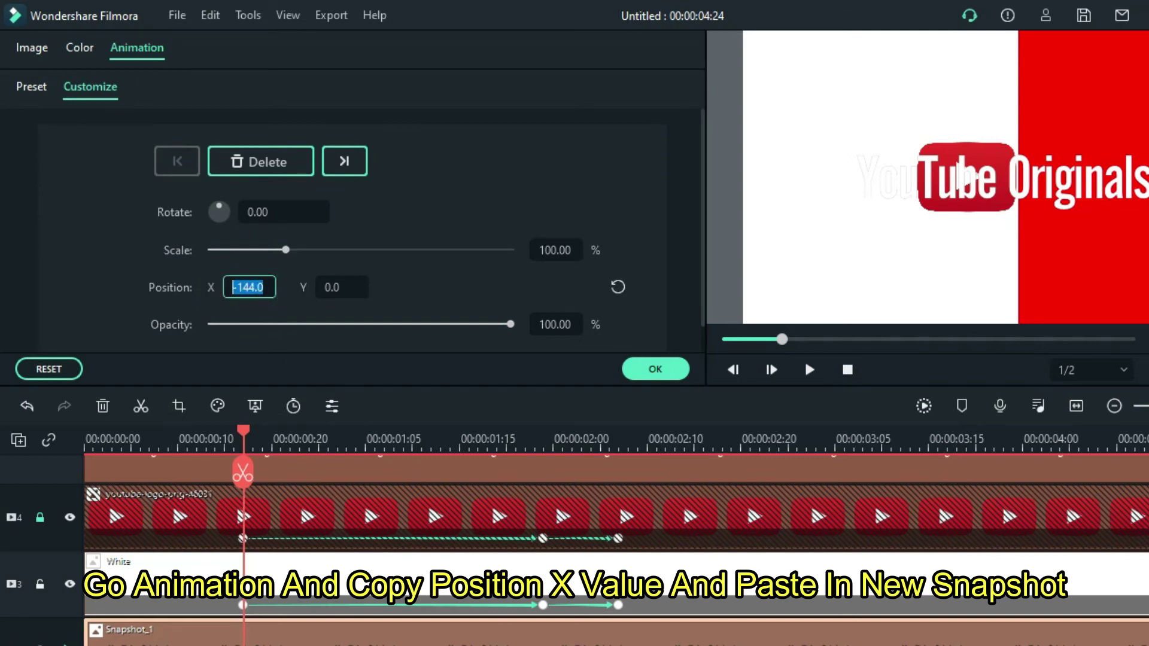
click(258, 509)
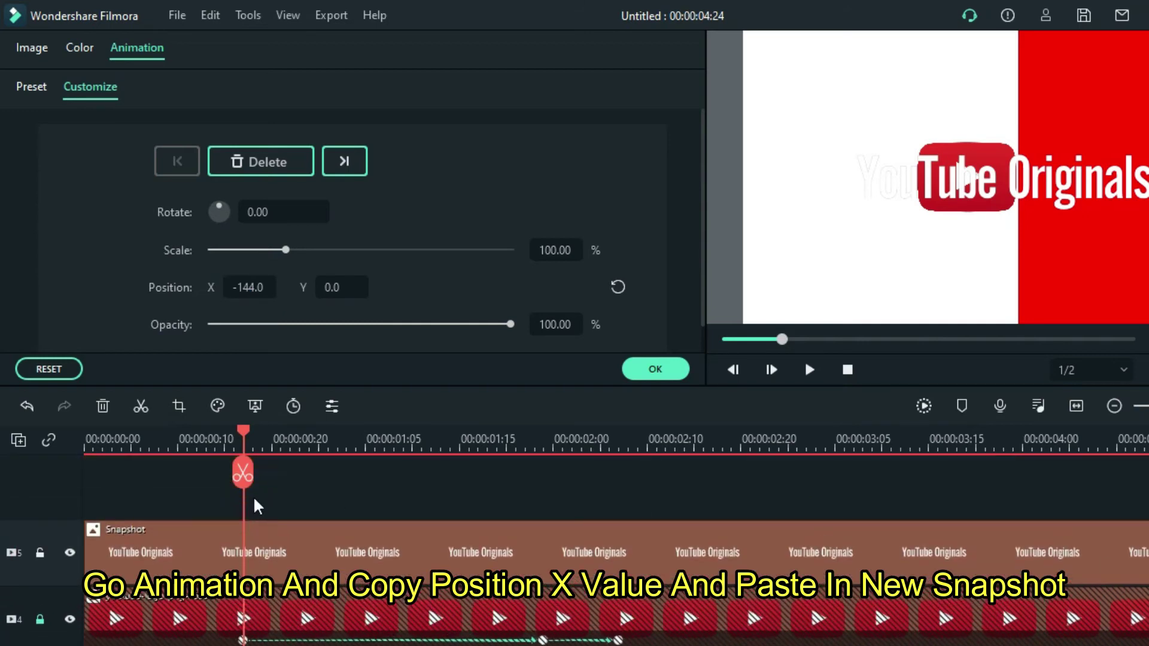
click(303, 550)
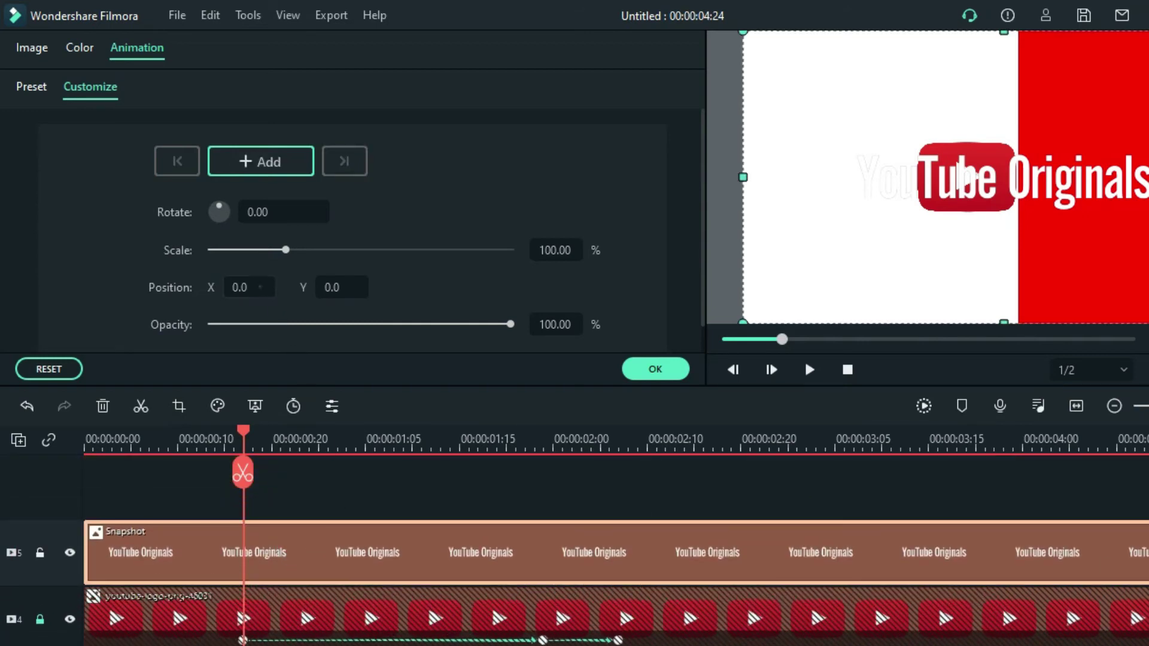
click(256, 288)
text(-144)
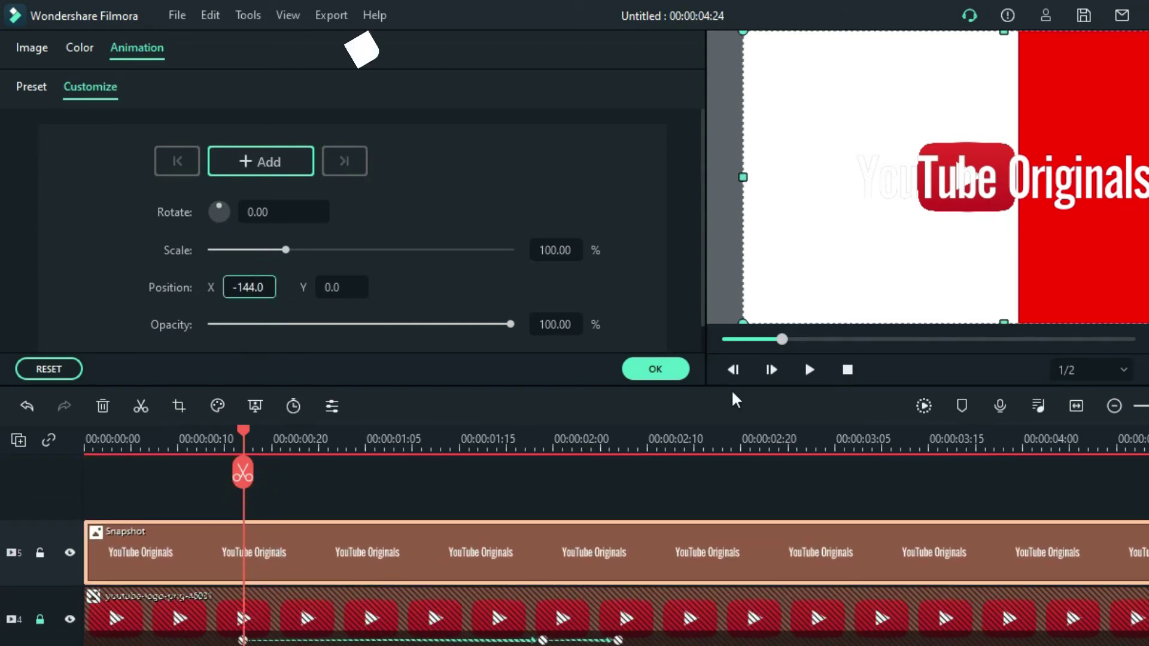
key(Return)
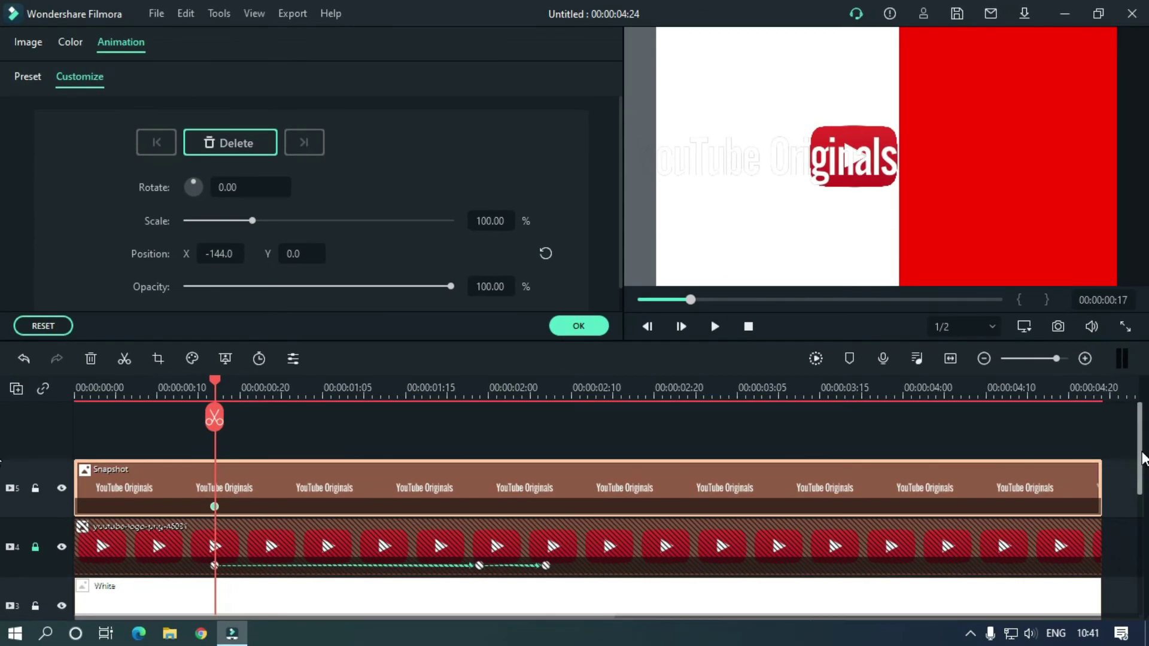
drag(1139, 456, 1144, 506)
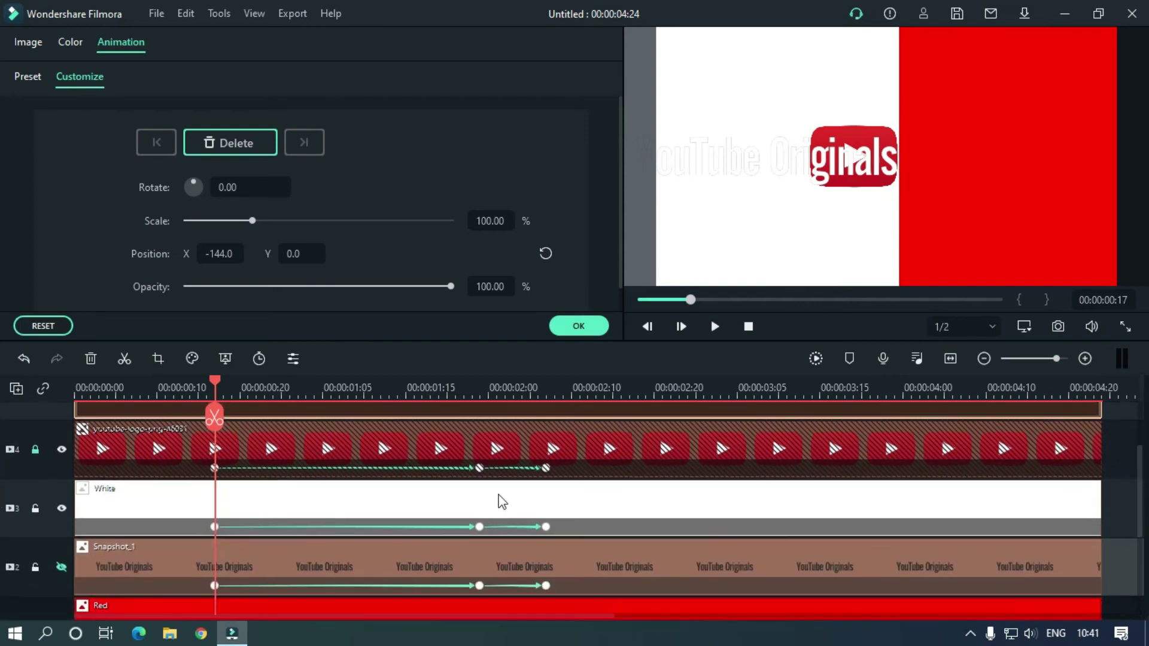
Copy the -76.0 Position X at 00:00:01:24 from Snapshot_1 to the Snapshot clip.
click(479, 385)
click(377, 553)
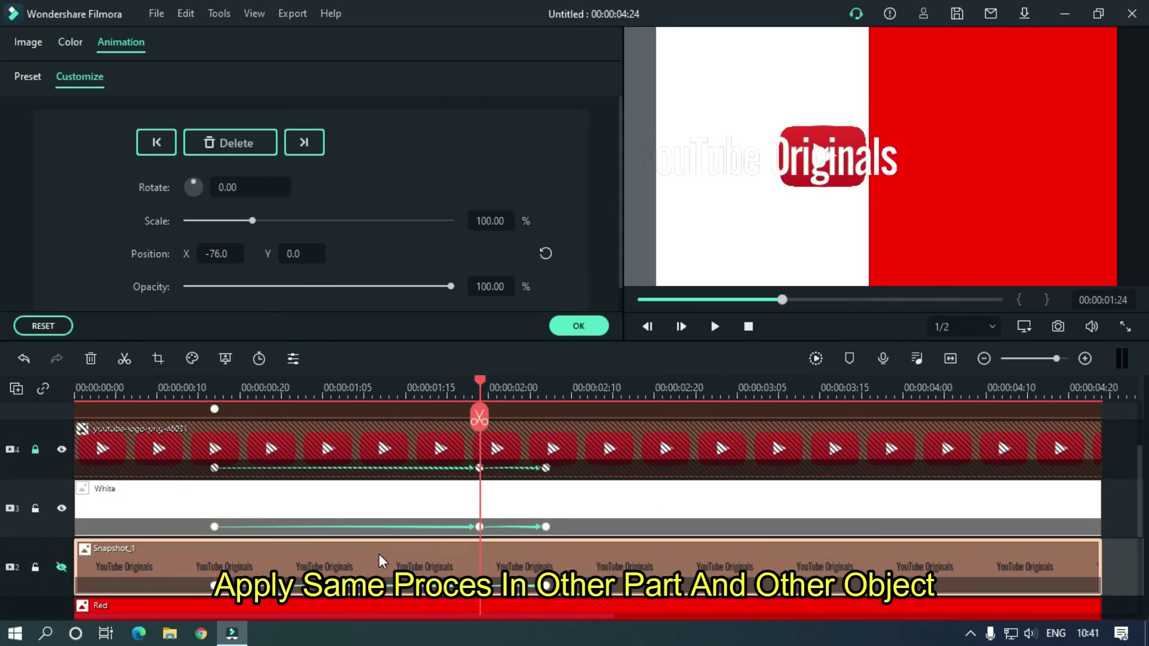
click(226, 256)
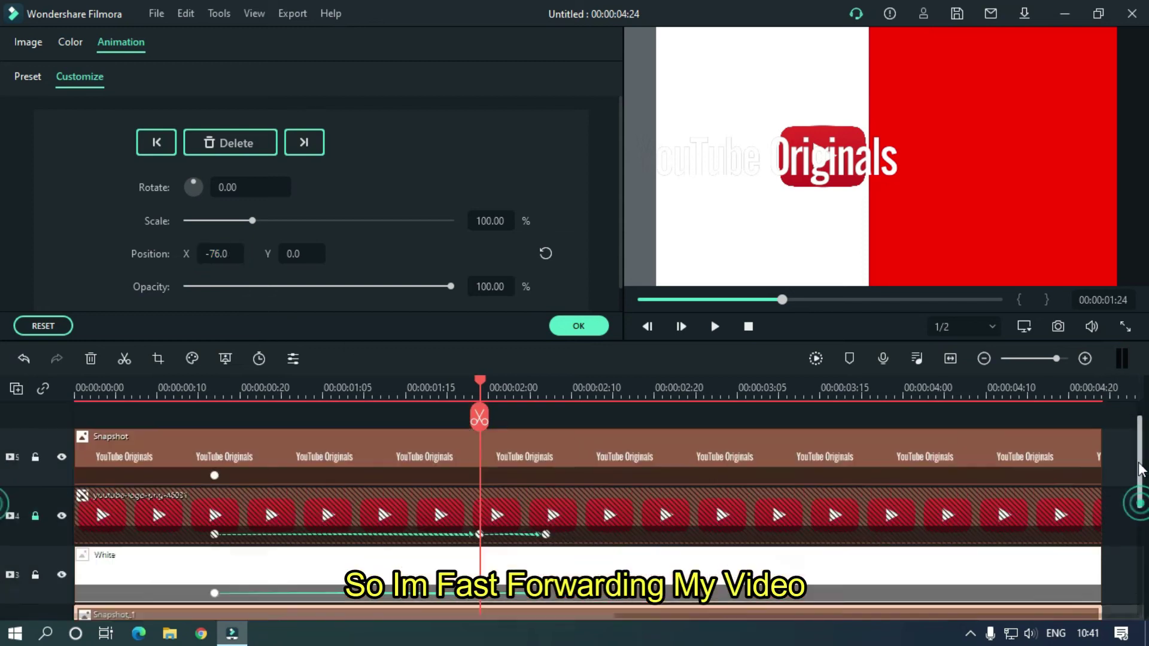
drag(1139, 517, 1140, 473)
click(610, 481)
click(227, 254)
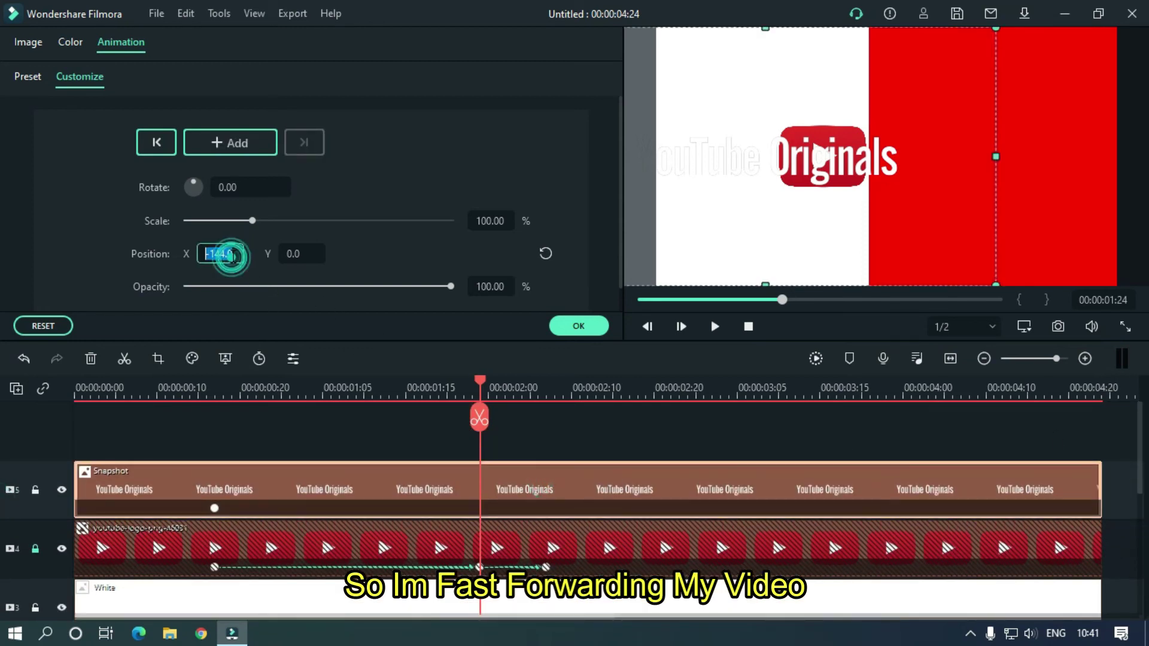
drag(1140, 430, 1143, 476)
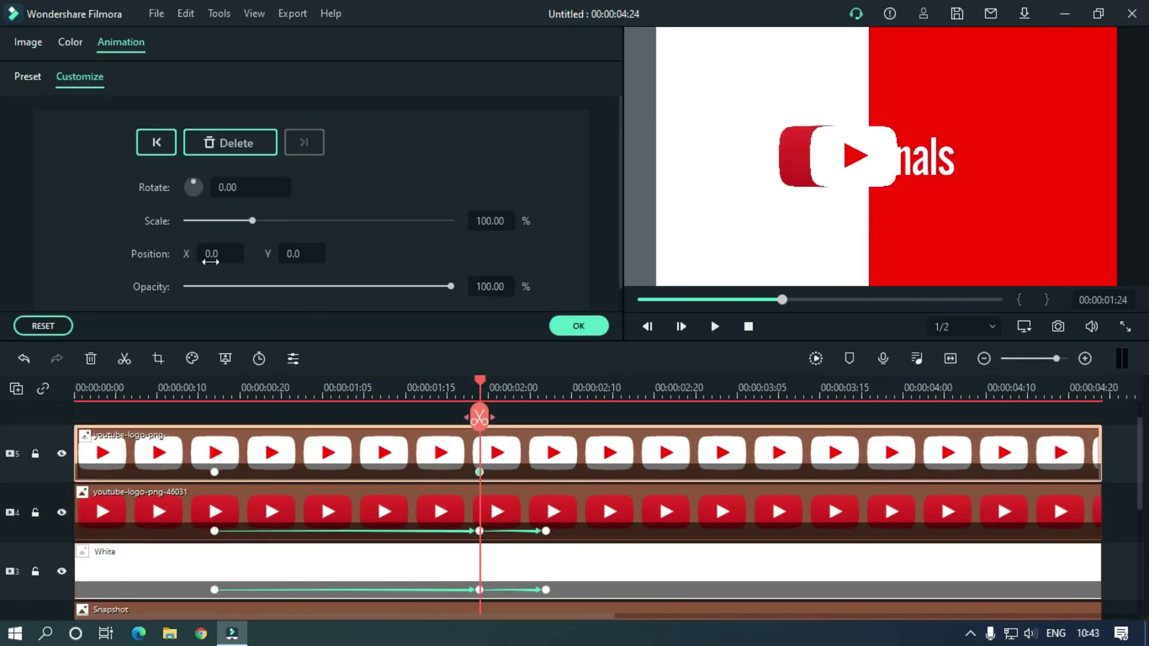
click(214, 254)
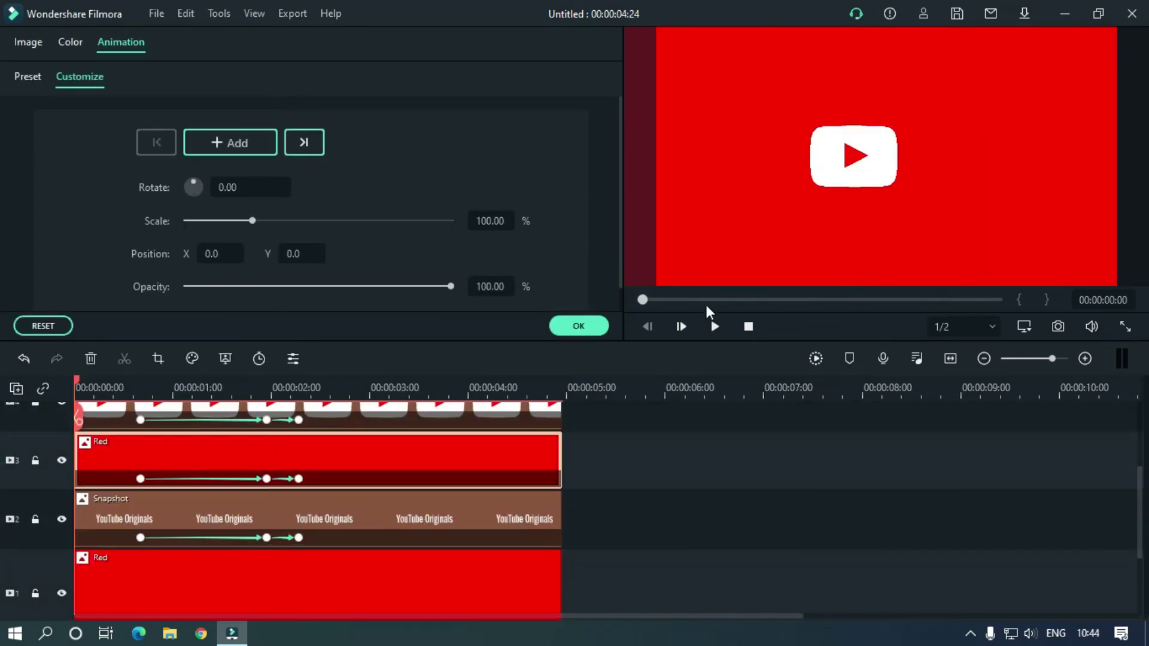
Play and pause the red-version preview, then close the animation settings.
click(714, 327)
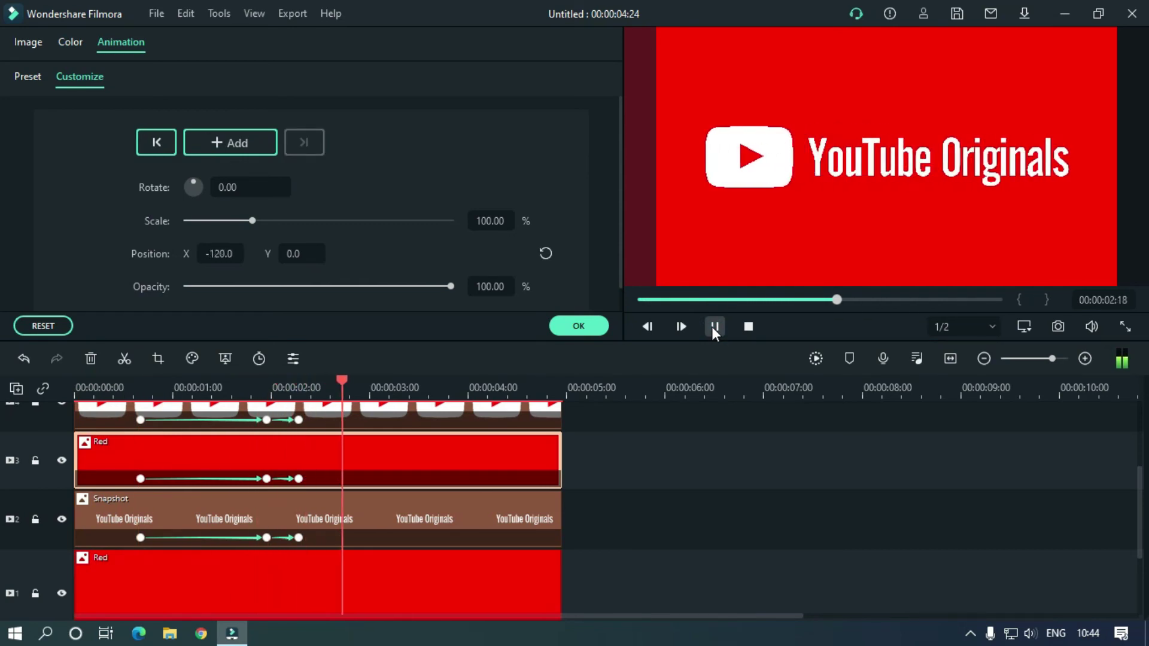
click(714, 327)
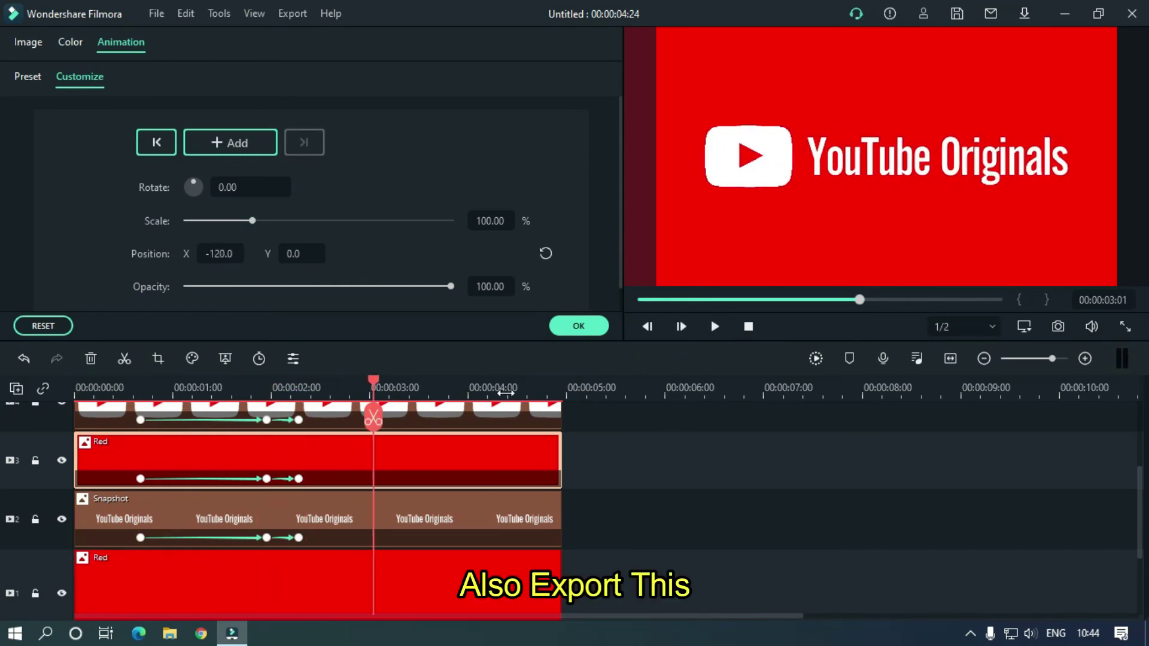
click(577, 325)
Import the Youtube Original 1 and Youtube Original 2 clips into Project Media.
click(578, 49)
text(Youtube)
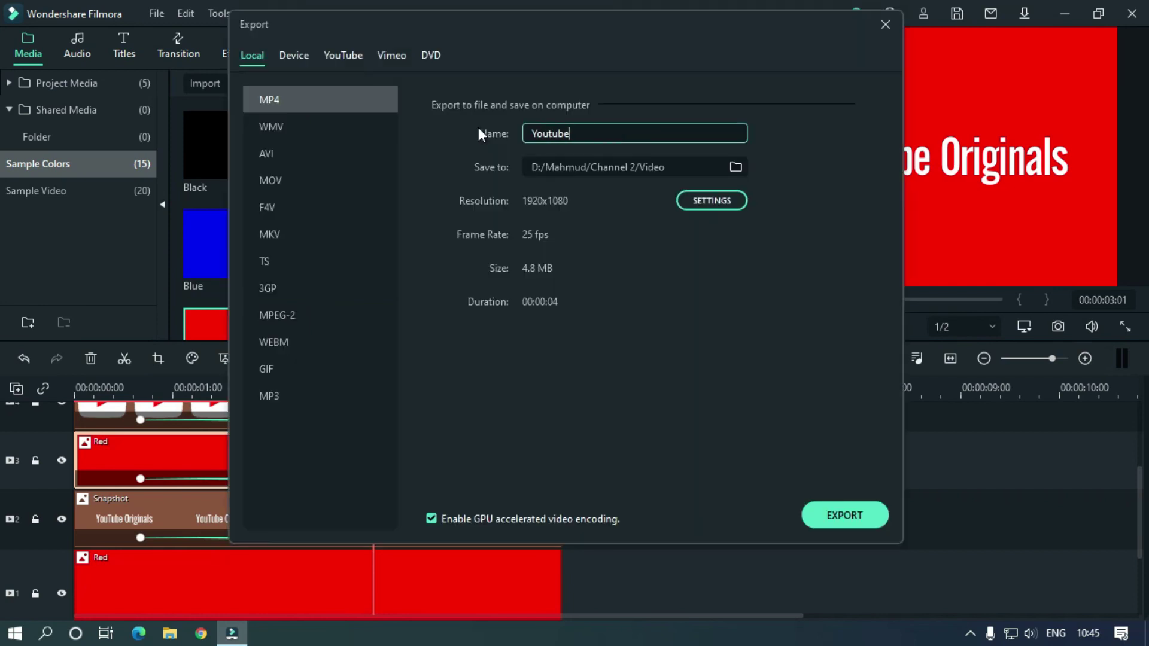
text( Originals)
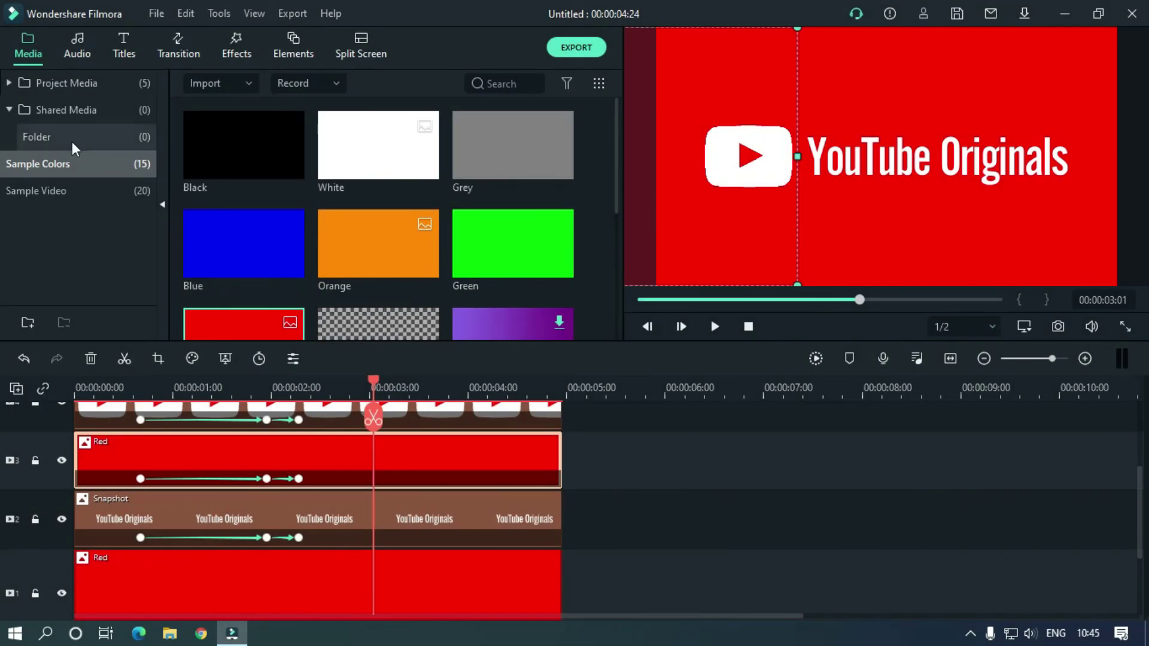
click(120, 85)
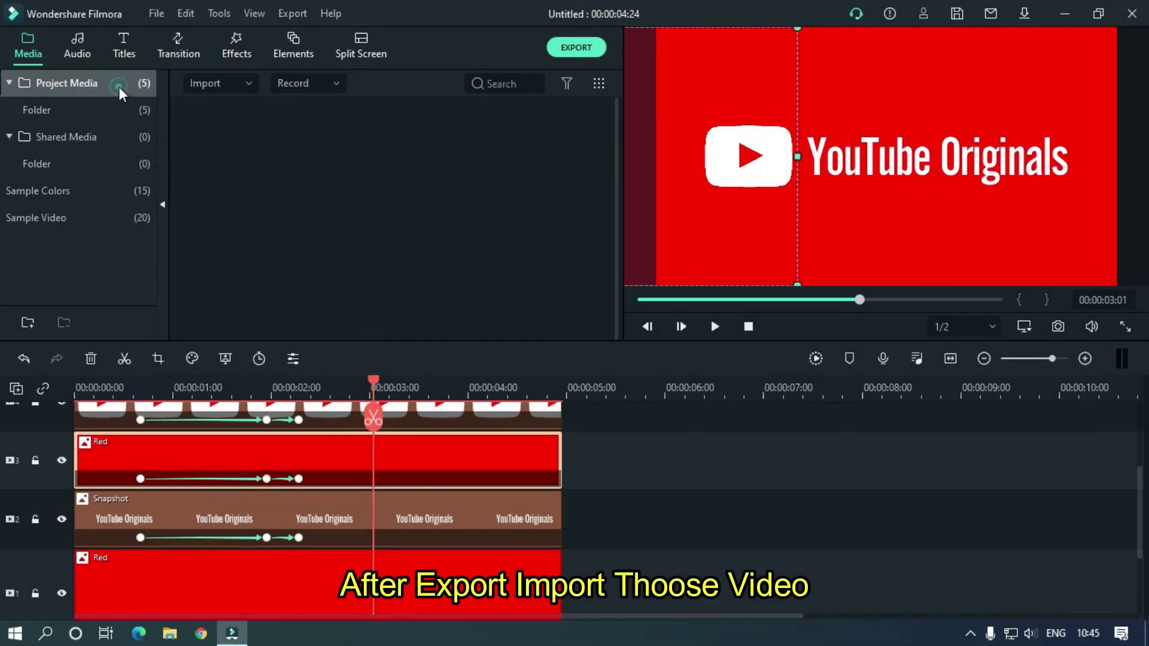
right_click(527, 250)
click(552, 264)
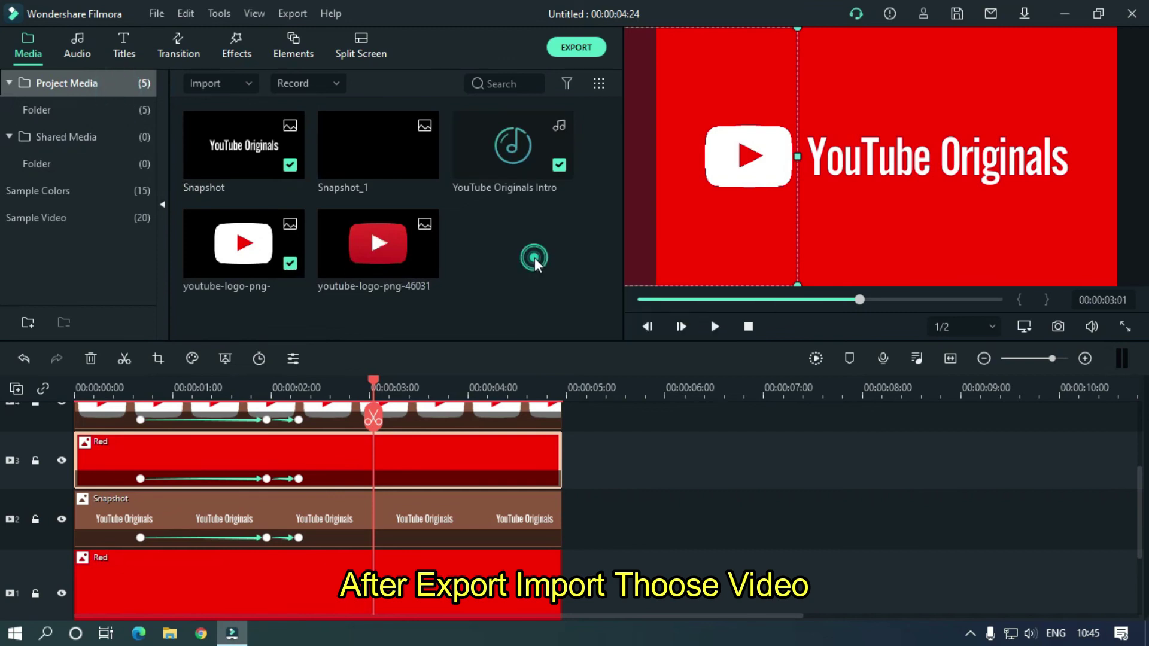
click(76, 138)
drag(560, 170, 555, 225)
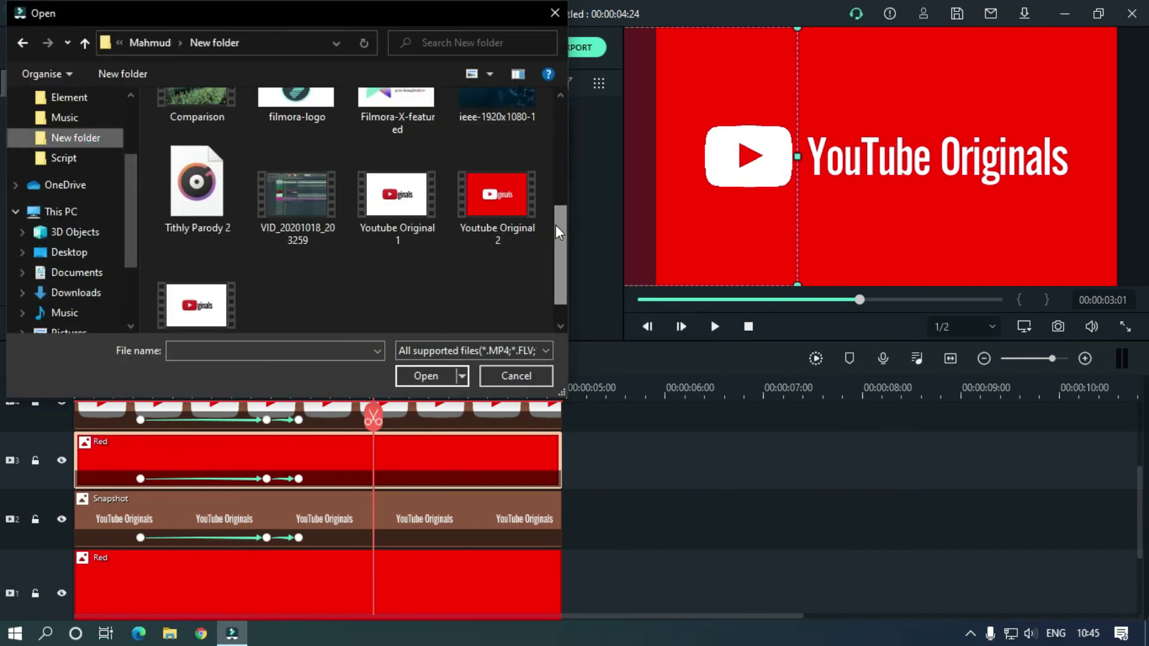
click(395, 179)
ctrl+click(501, 179)
click(435, 370)
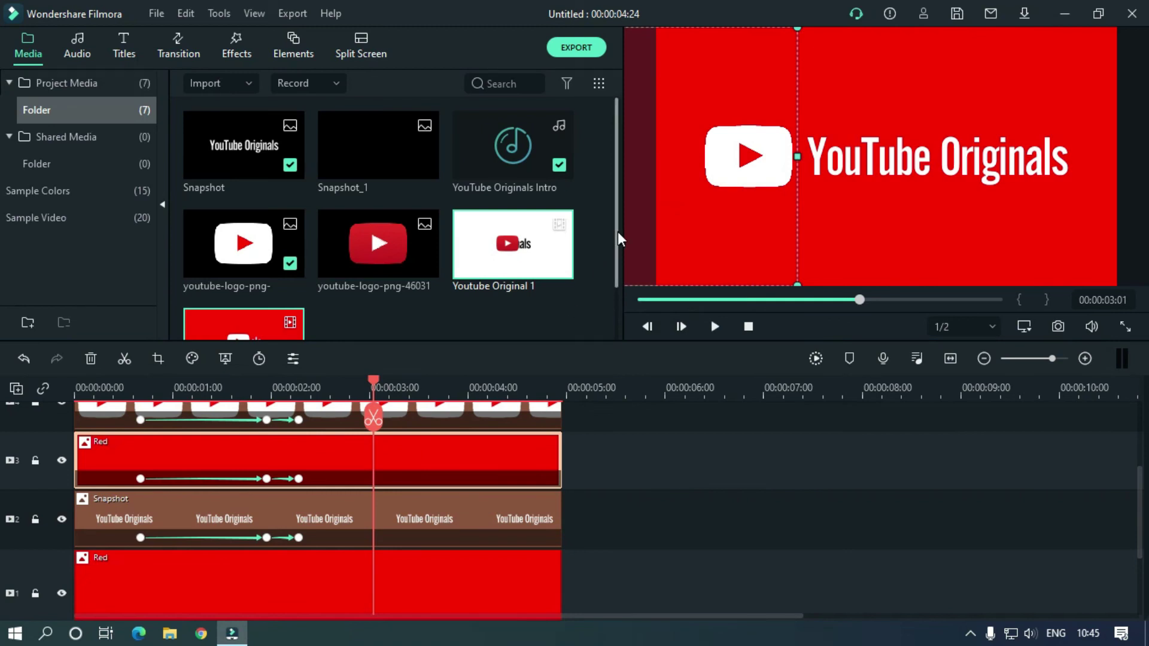
Select every clip on the timeline and delete them all.
scroll(617, 231, down, 2)
scroll(1141, 489, down, 2)
click(653, 543)
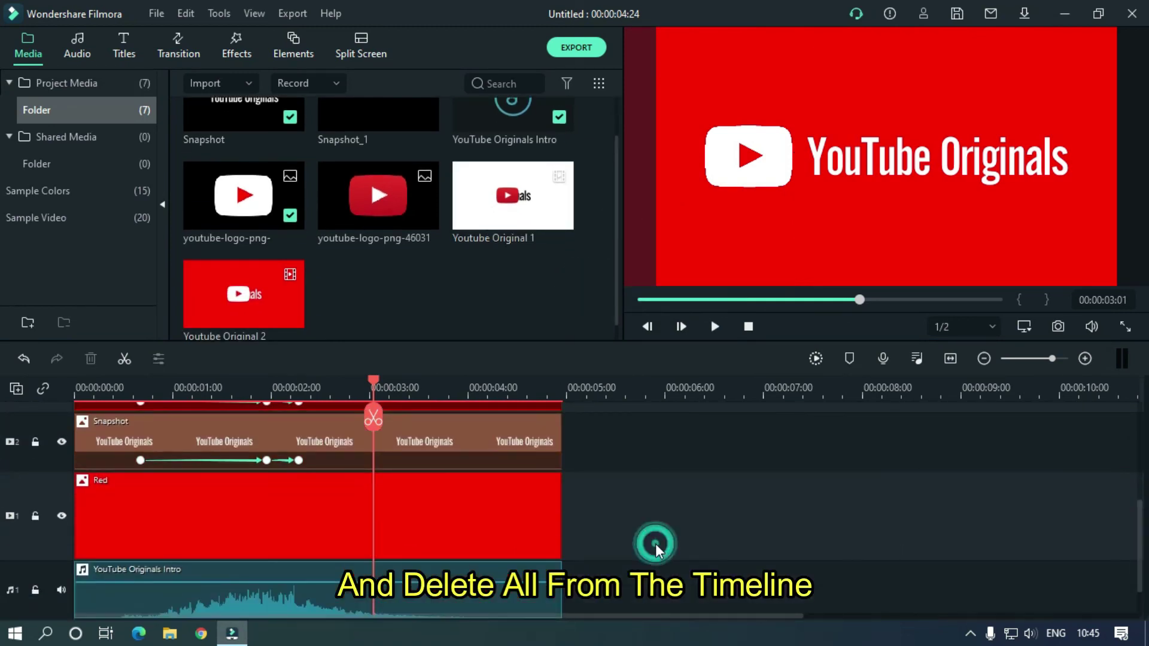
key(ctrl+a)
key(Delete)
Put Youtube Original 1 on video track 1 and Youtube Original 2 above it, muted.
click(470, 293)
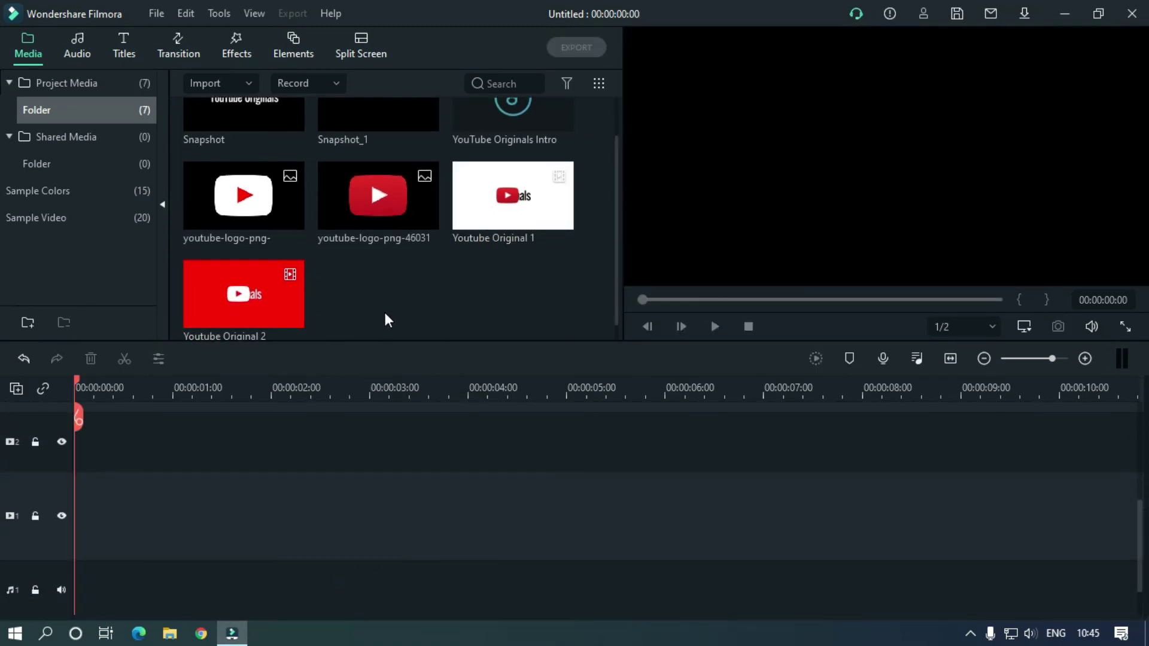
drag(486, 195, 59, 487)
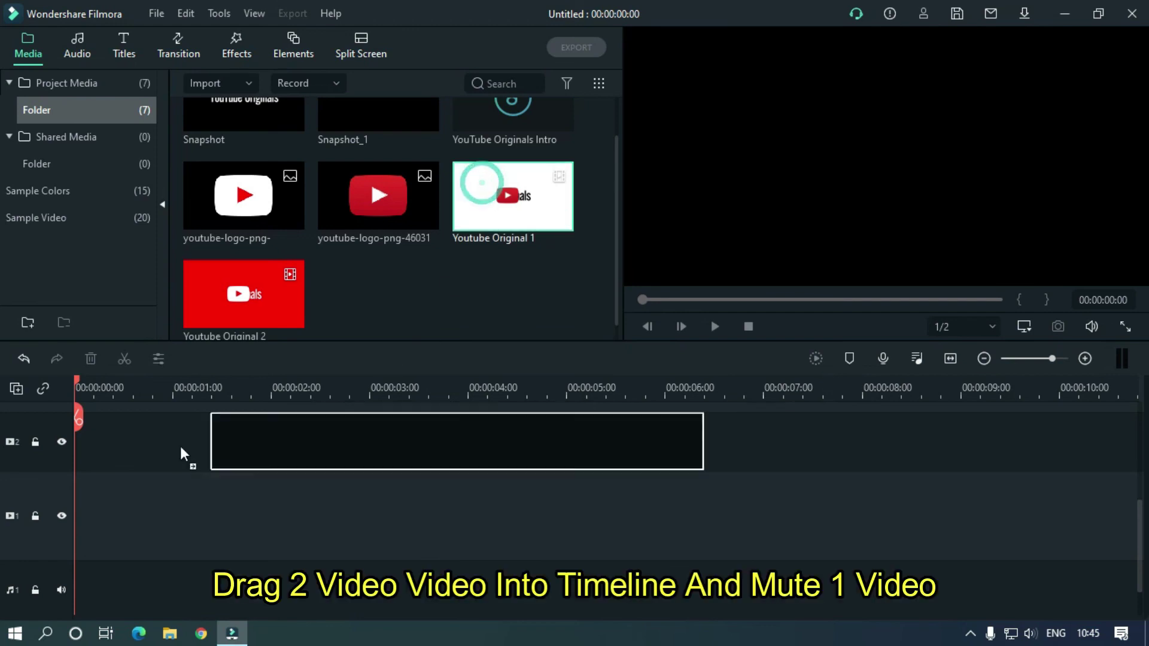
drag(252, 290, 152, 429)
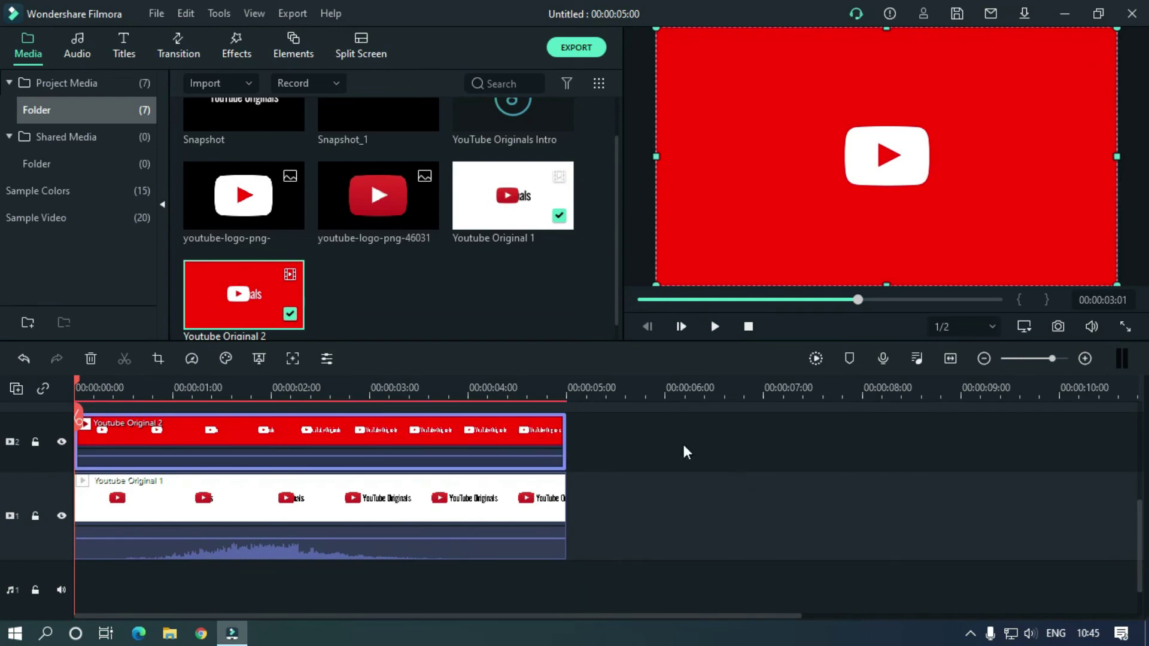
scroll(600, 393, up, 2)
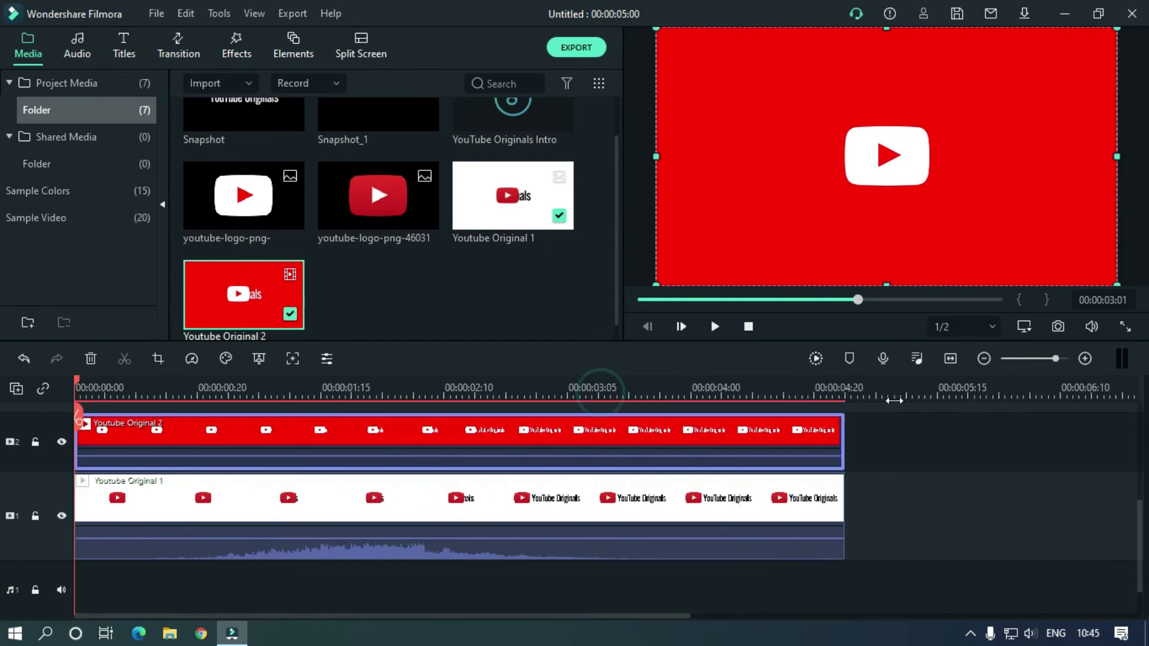
right_click(422, 426)
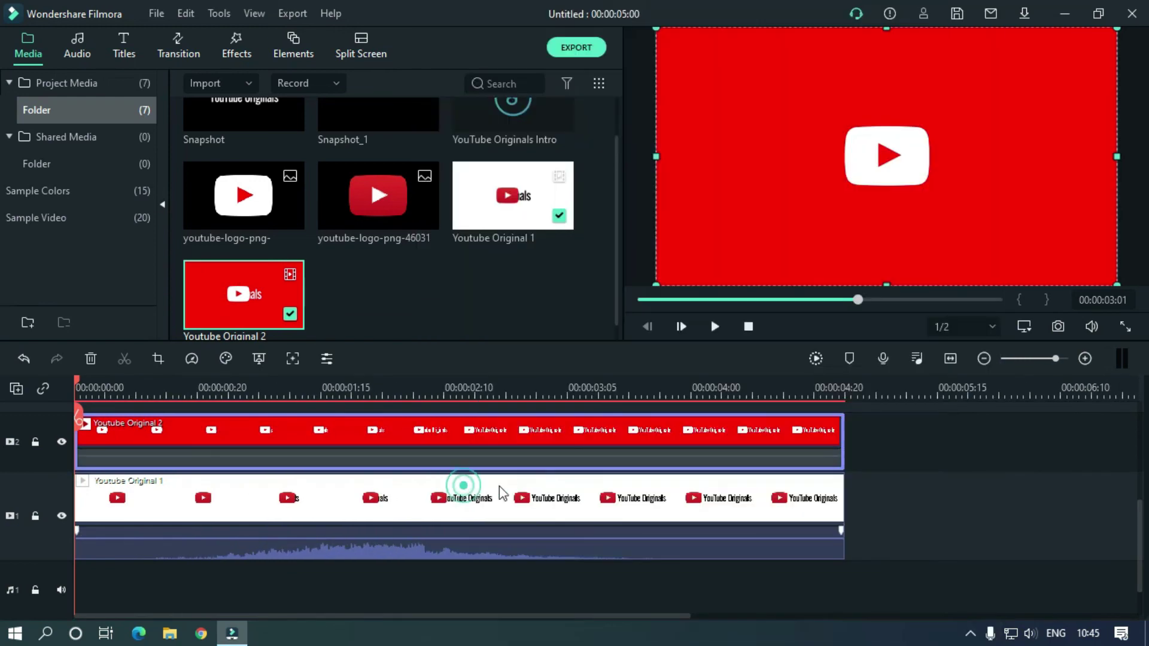
click(464, 492)
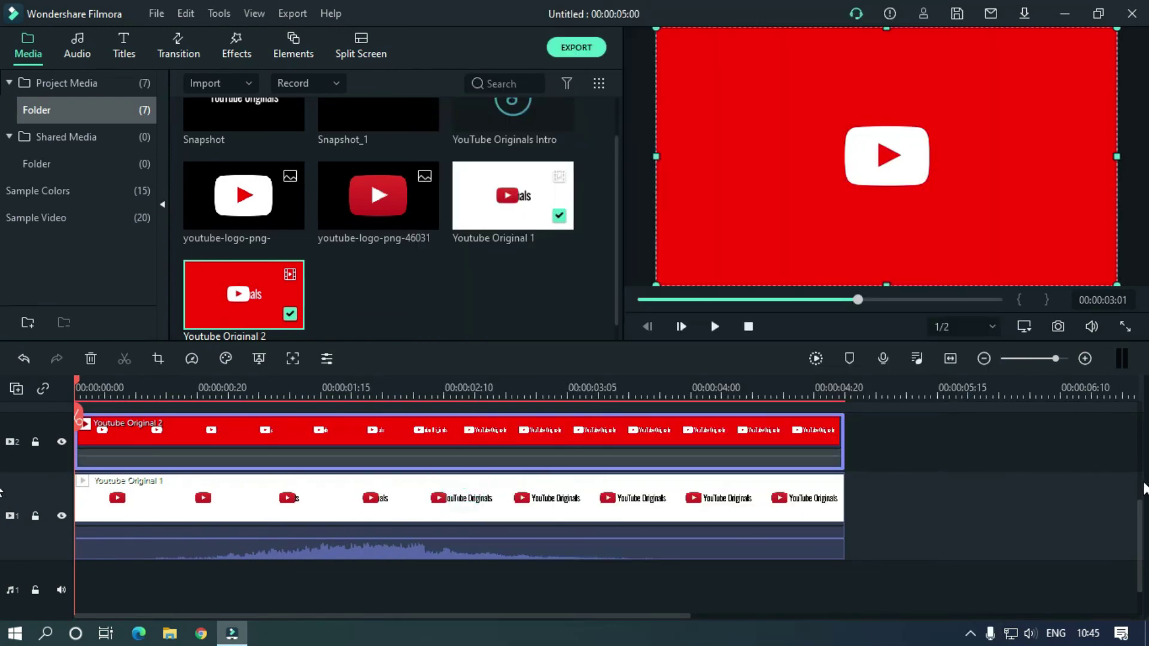
Split the red Youtube Original 2 clip at 00:00:02:05 and delete its first part.
scroll(1142, 520, up, 1)
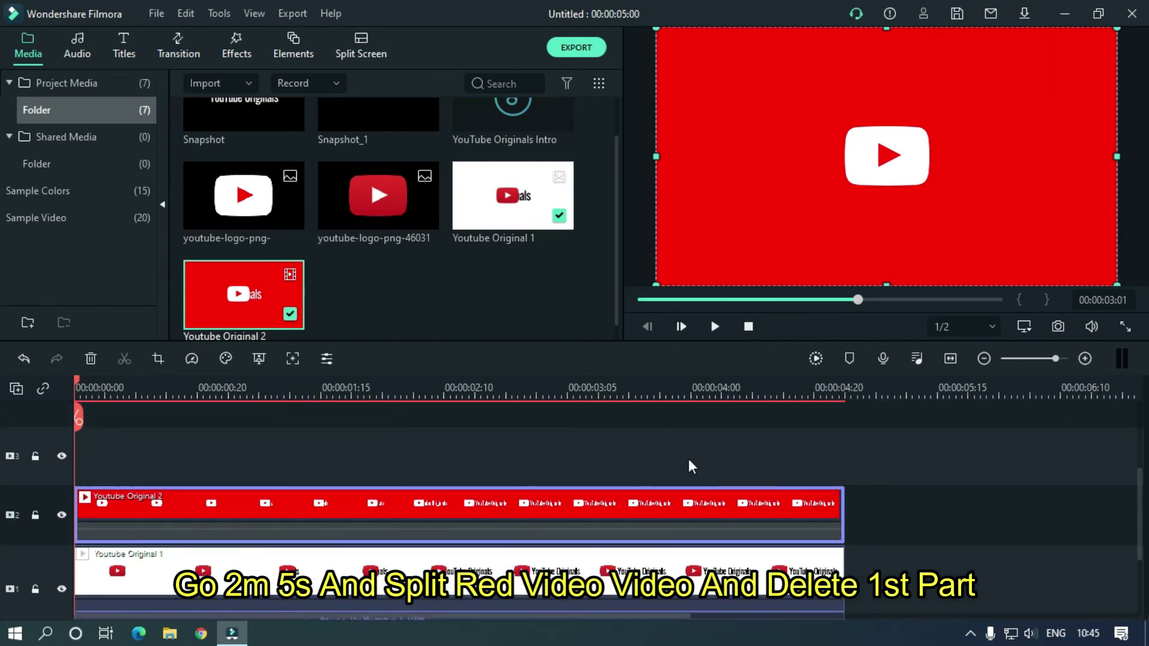
mouse_move(76, 380)
mouse_down()
mouse_move(428, 390)
mouse_move(413, 381)
mouse_up()
scroll(1139, 502, up, 2)
click(459, 419)
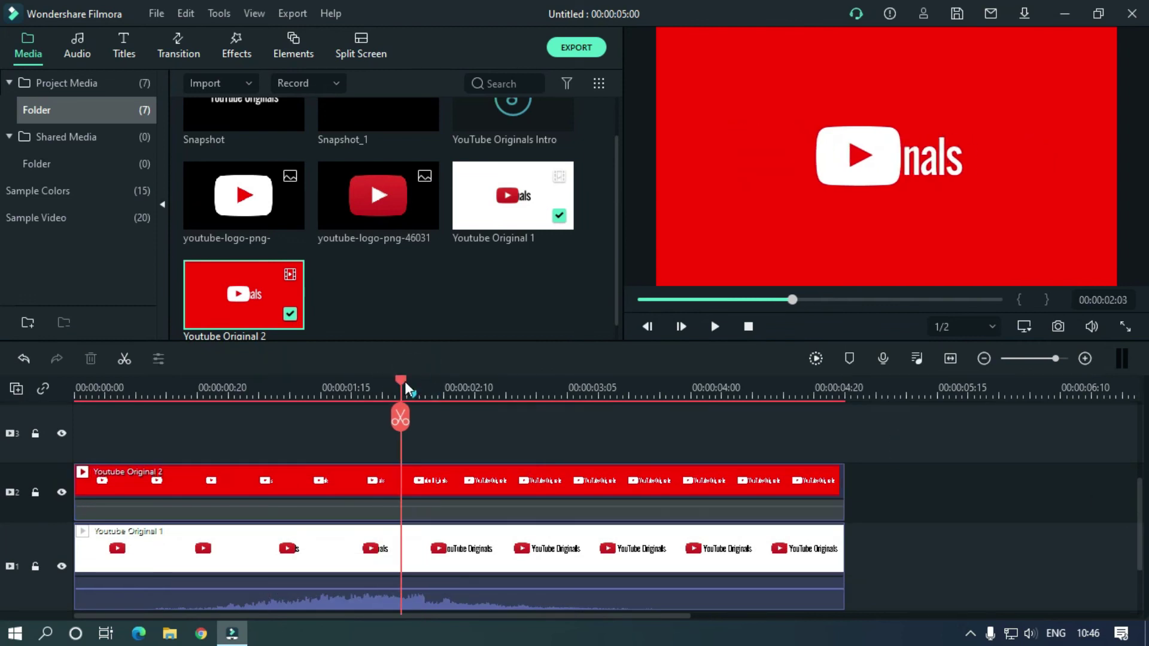
click(450, 477)
key(ctrl+b)
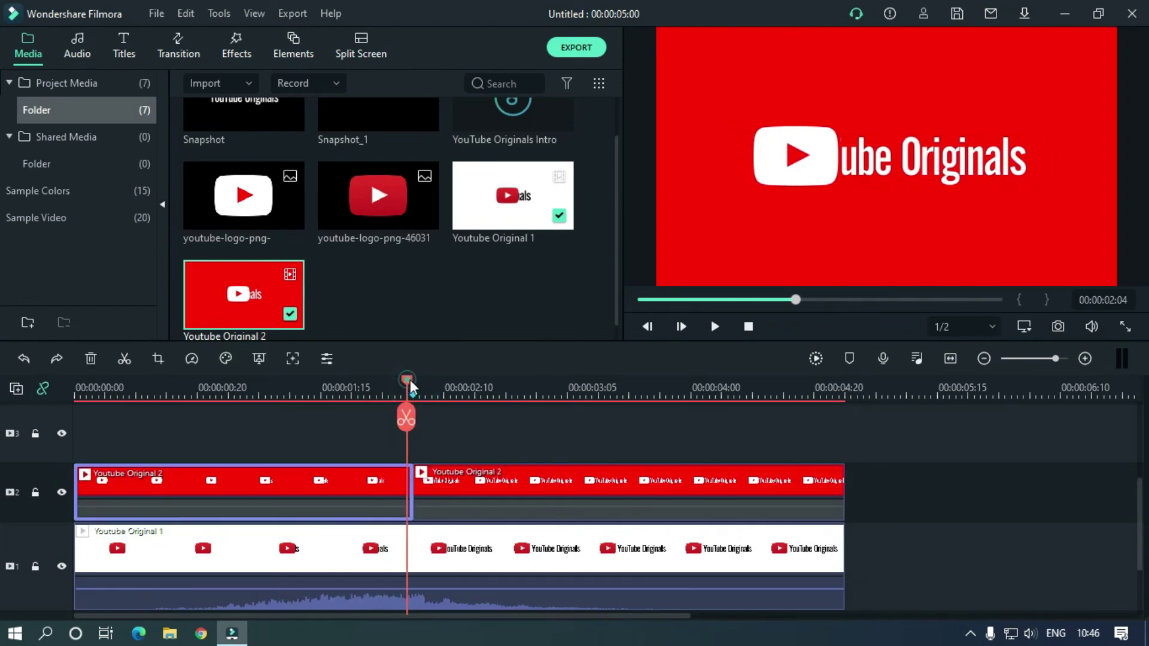
click(333, 495)
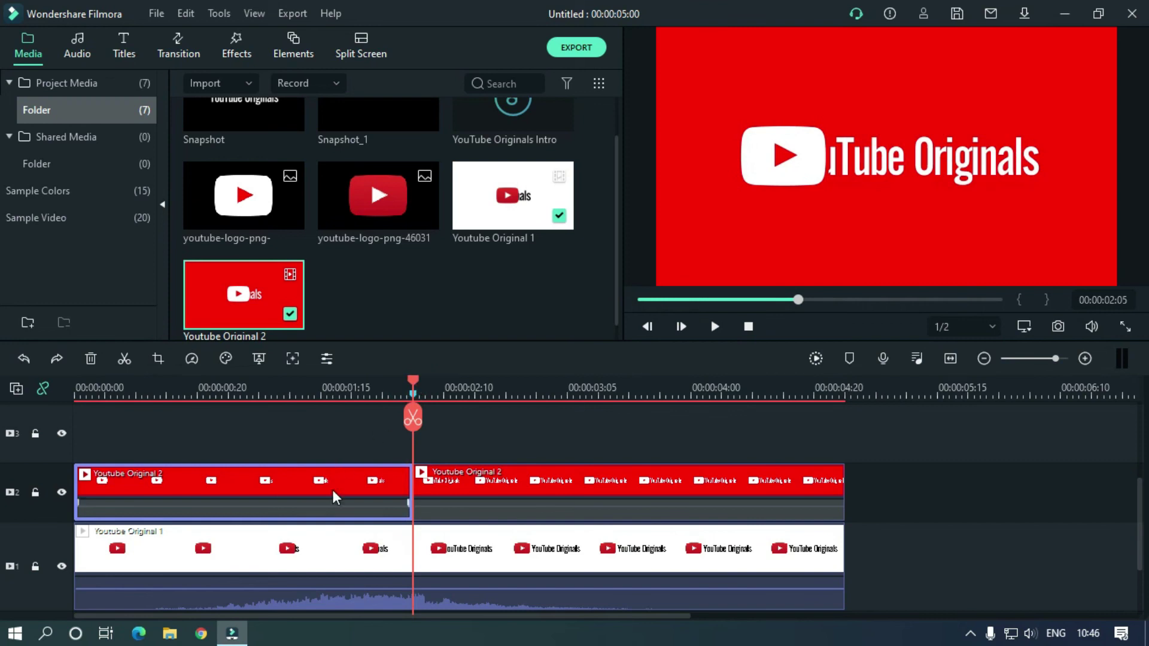
key(Delete)
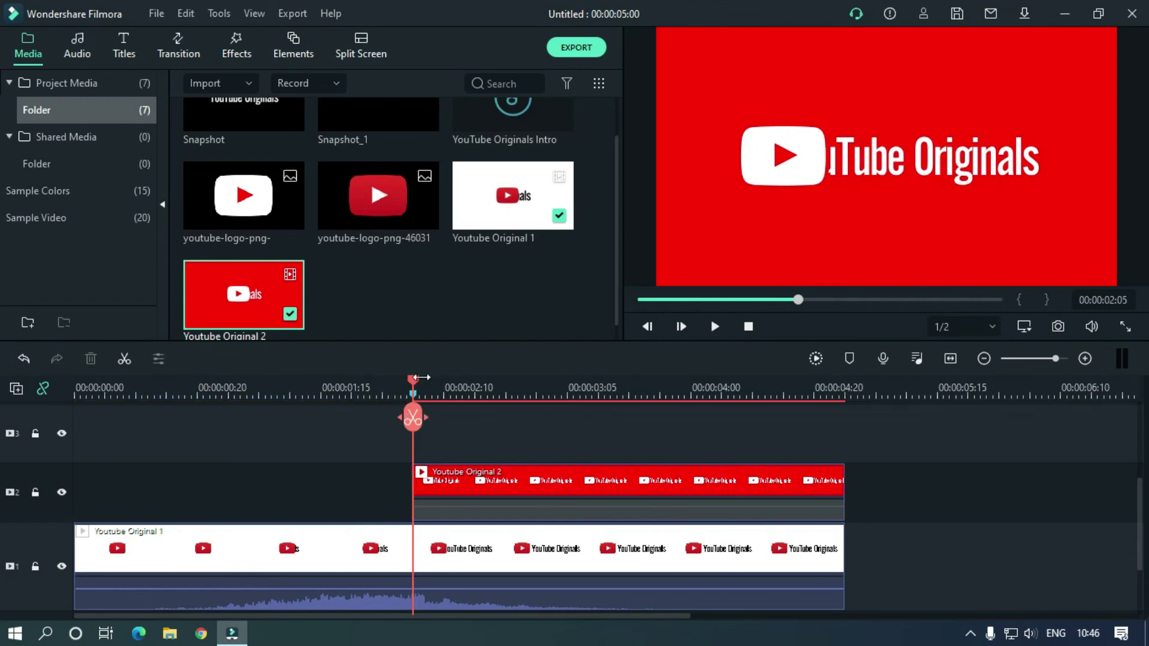
mouse_move(413, 392)
mouse_down()
mouse_move(390, 388)
mouse_move(443, 388)
mouse_move(400, 395)
mouse_up()
key(Left)
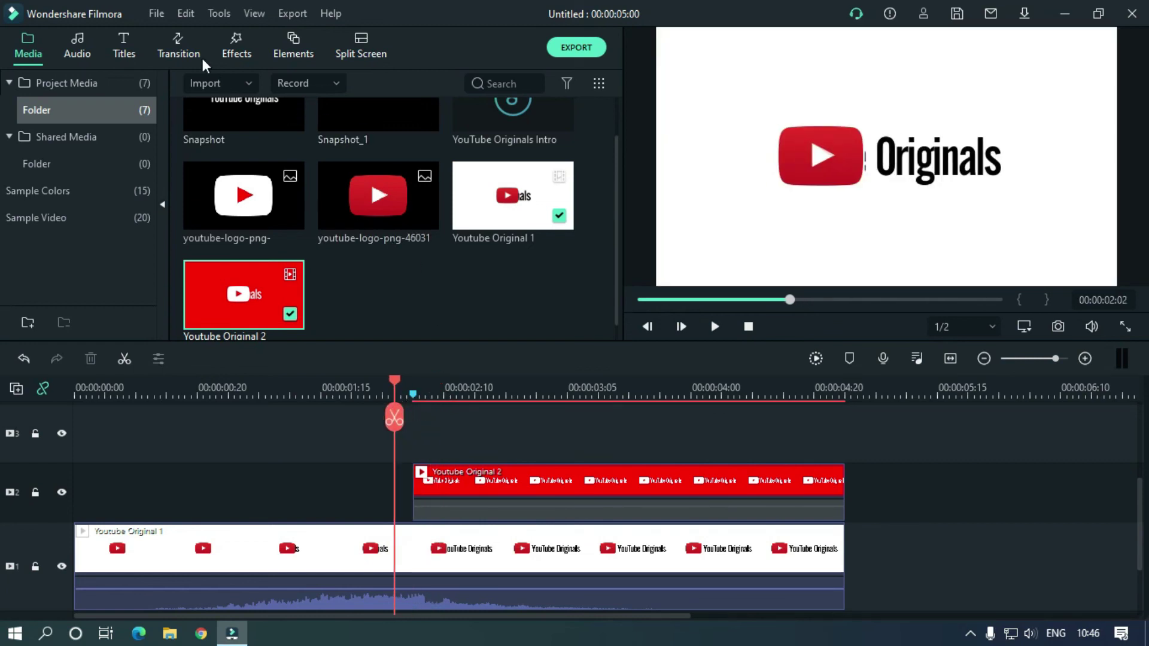
Add a shortened Dissolve transition to the start of the red Youtube Original 2 clip.
click(184, 44)
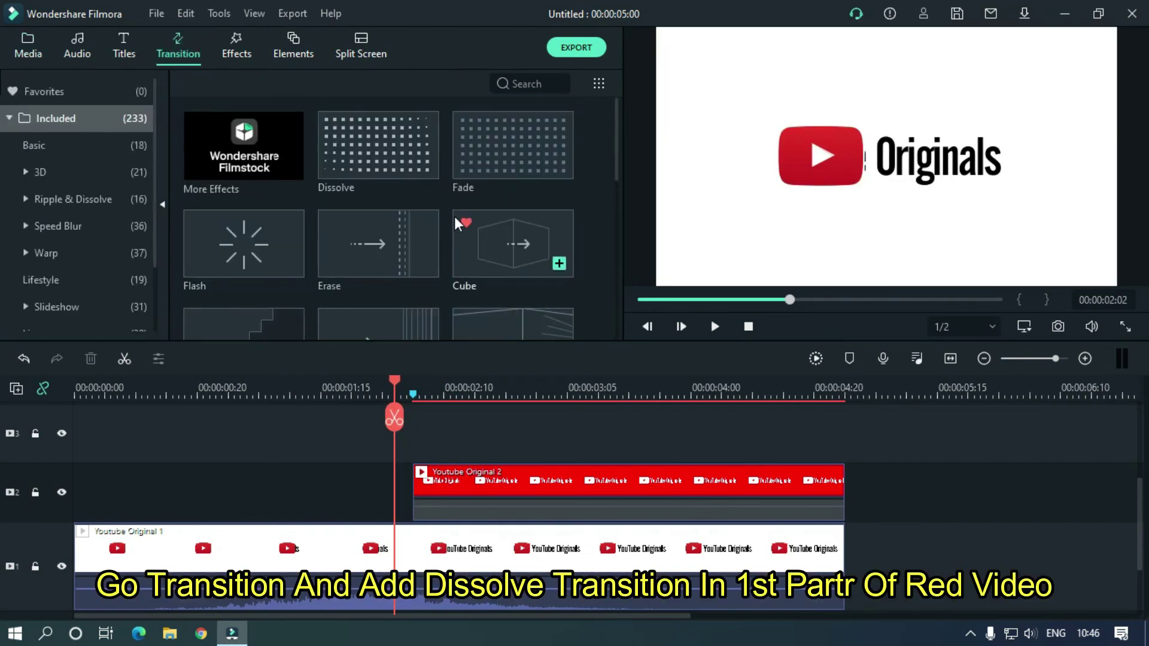
drag(375, 146, 425, 492)
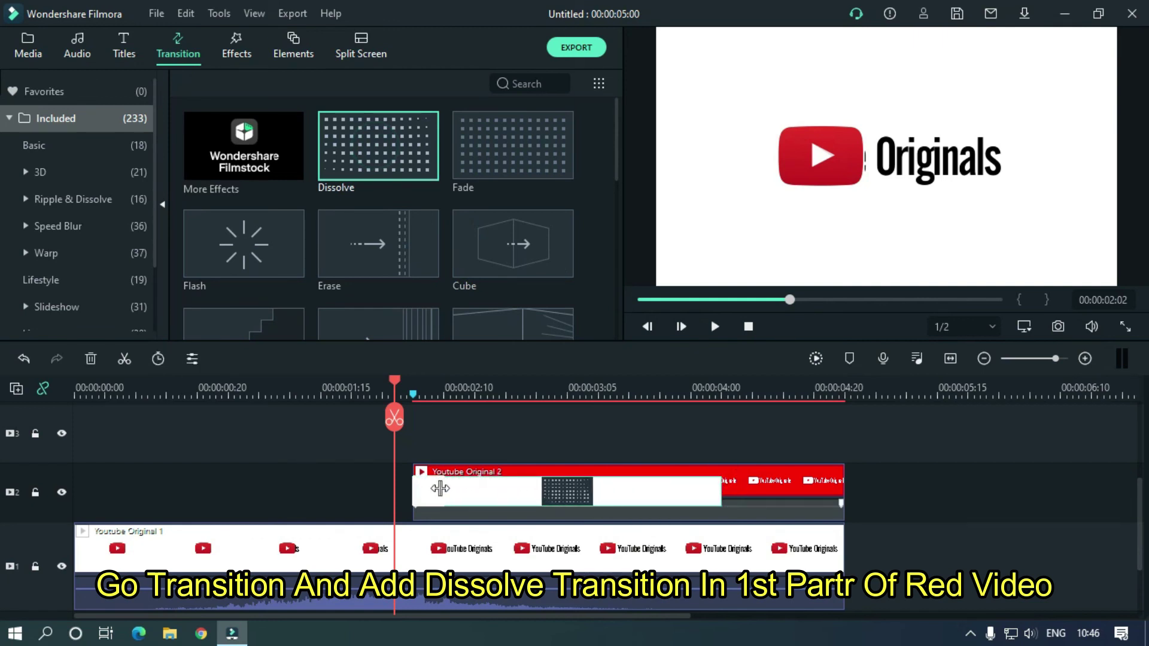
drag(425, 489, 431, 484)
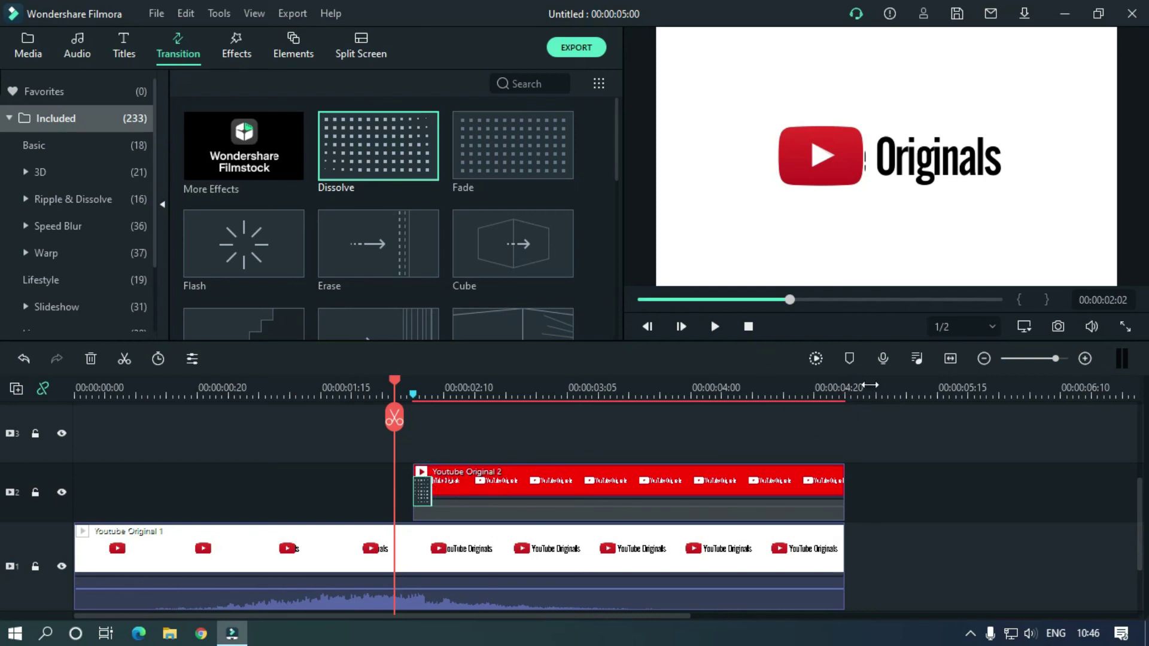
click(747, 327)
Preview the timeline to check the white intro dissolving into the red one.
scroll(758, 386, down, 3)
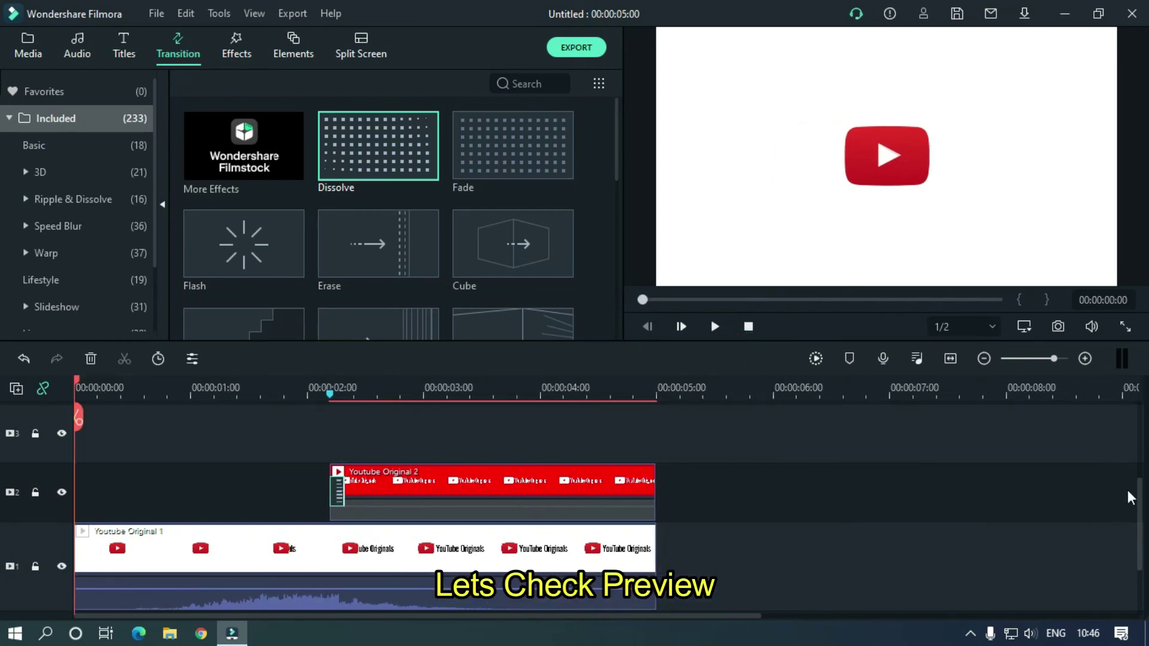
drag(1140, 489, 1140, 510)
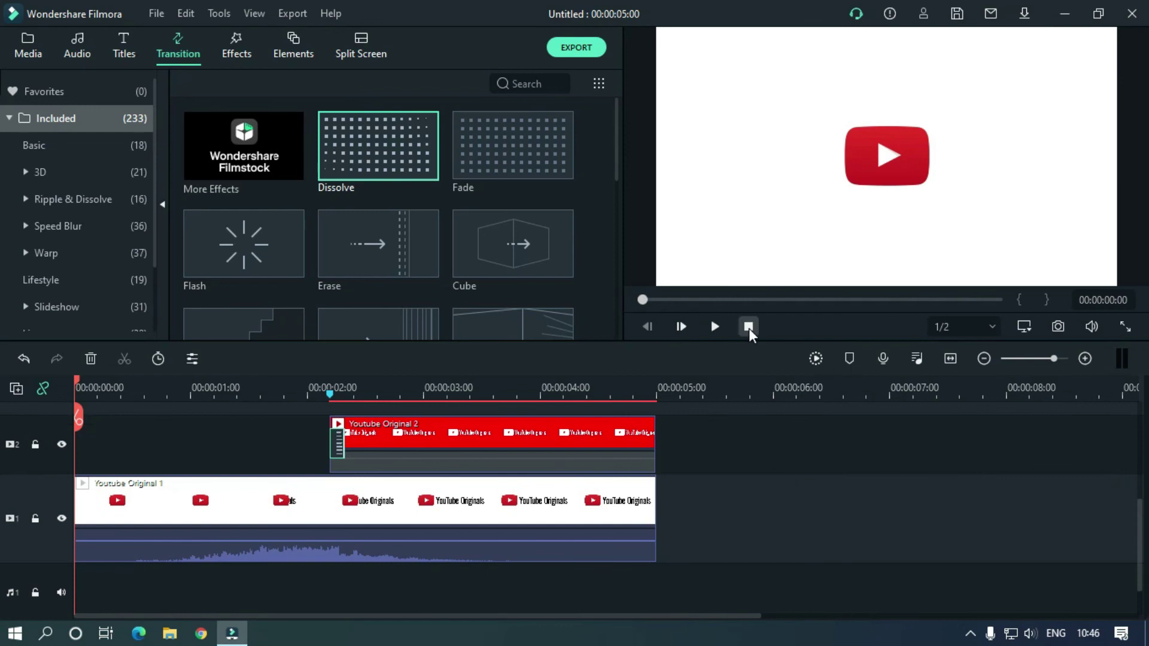
click(715, 327)
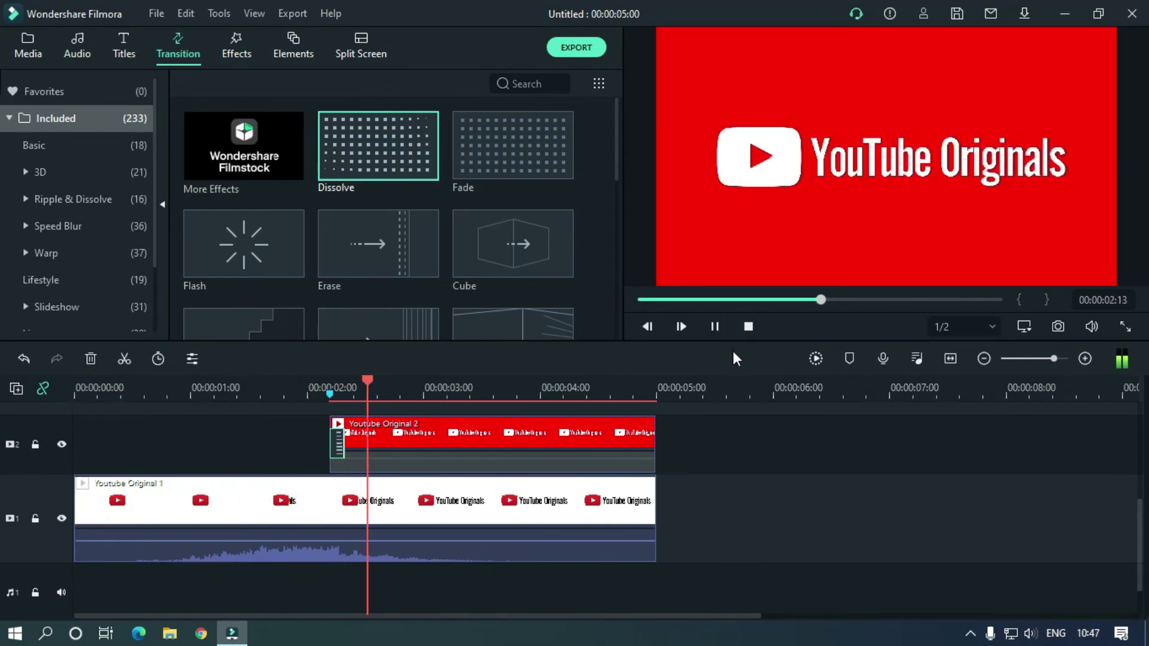
key(space)
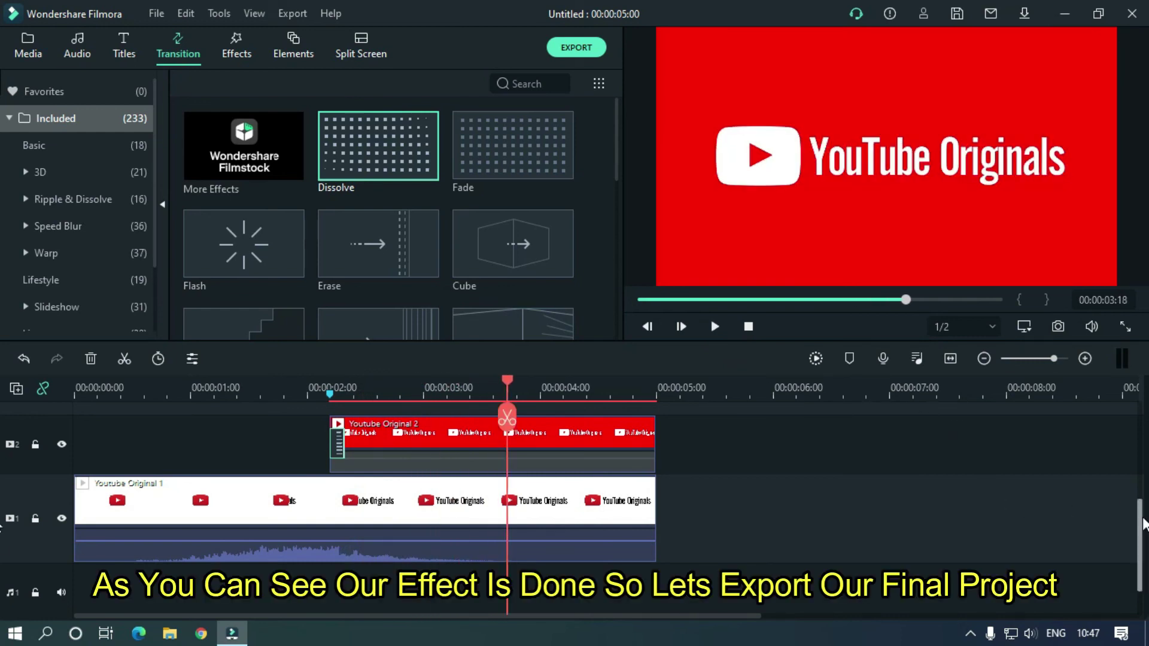
Open the Local MP4 export window and select the default file name.
scroll(1107, 491, up, 2)
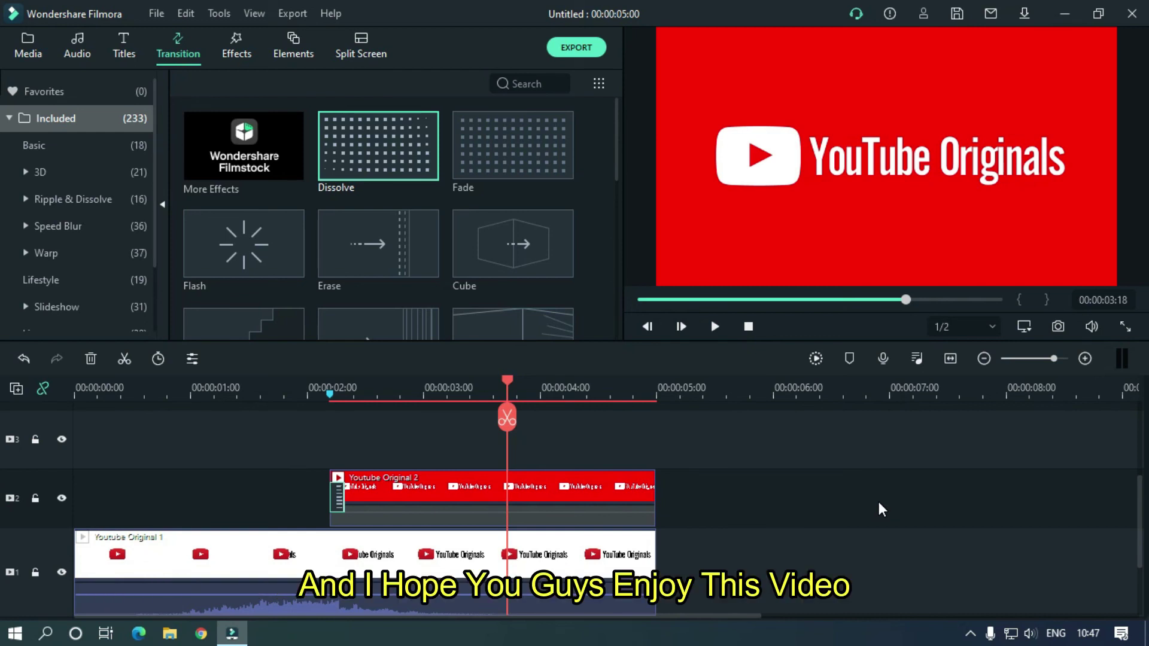
click(592, 47)
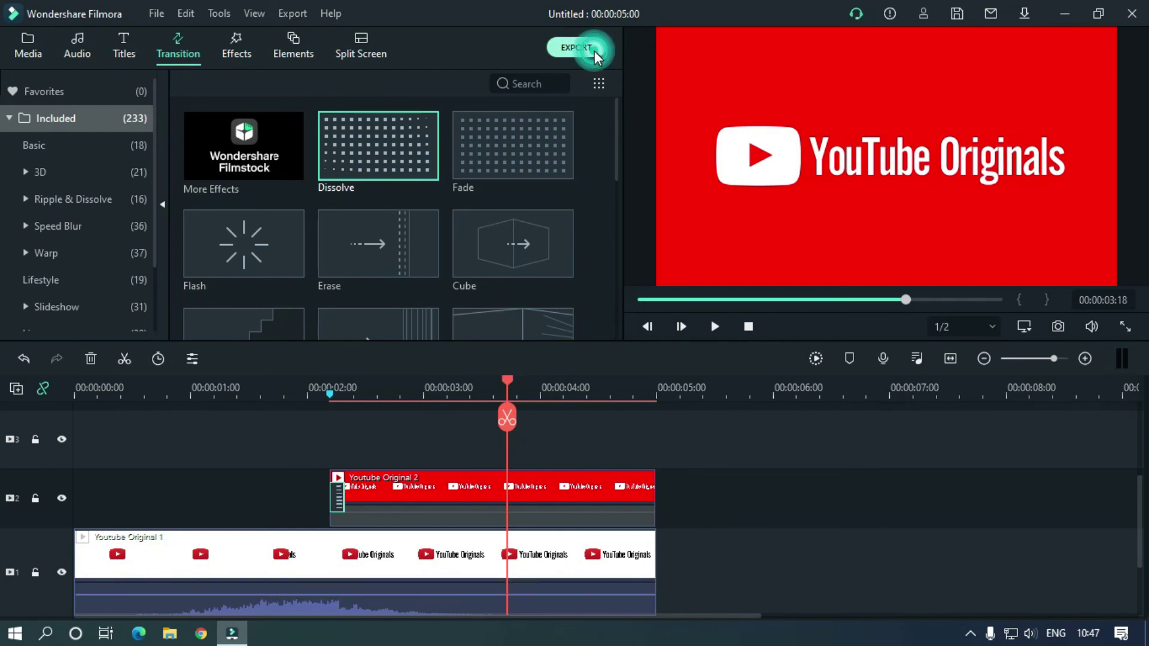
triple_click(627, 132)
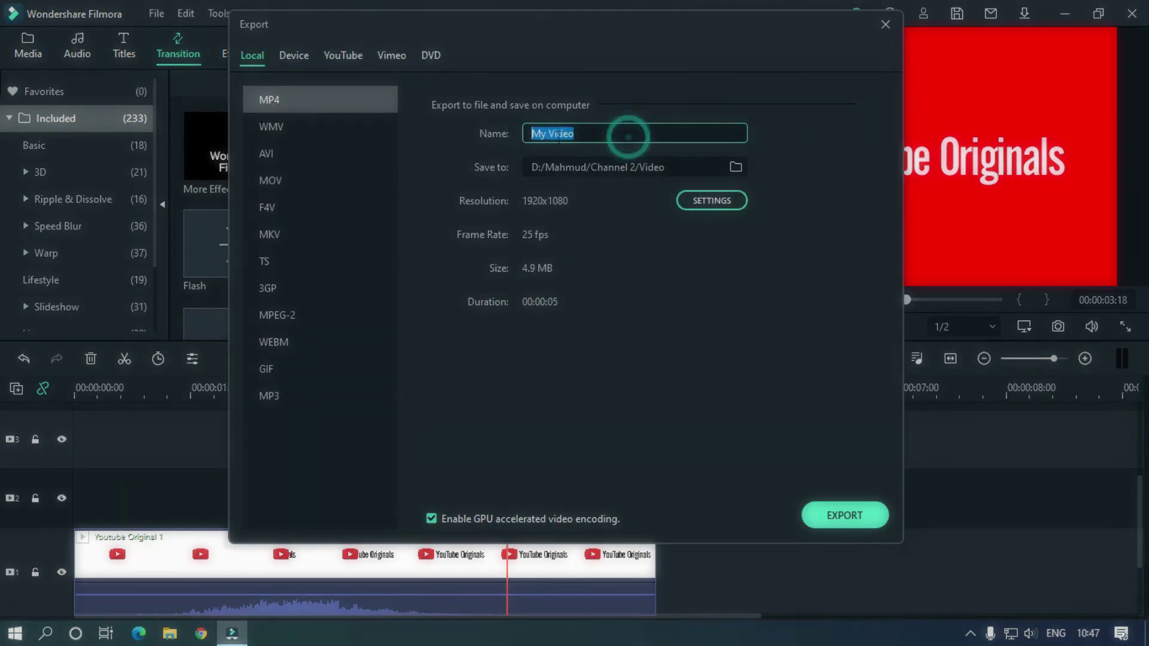